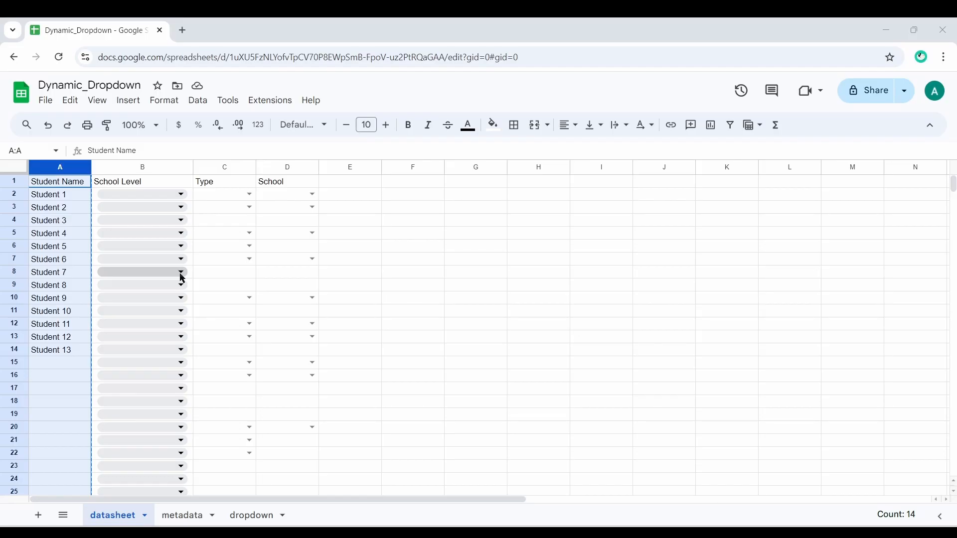
# Set Student 7's School Level to Primary and list the matching Type choices in the same row
pyautogui.click(182, 278)
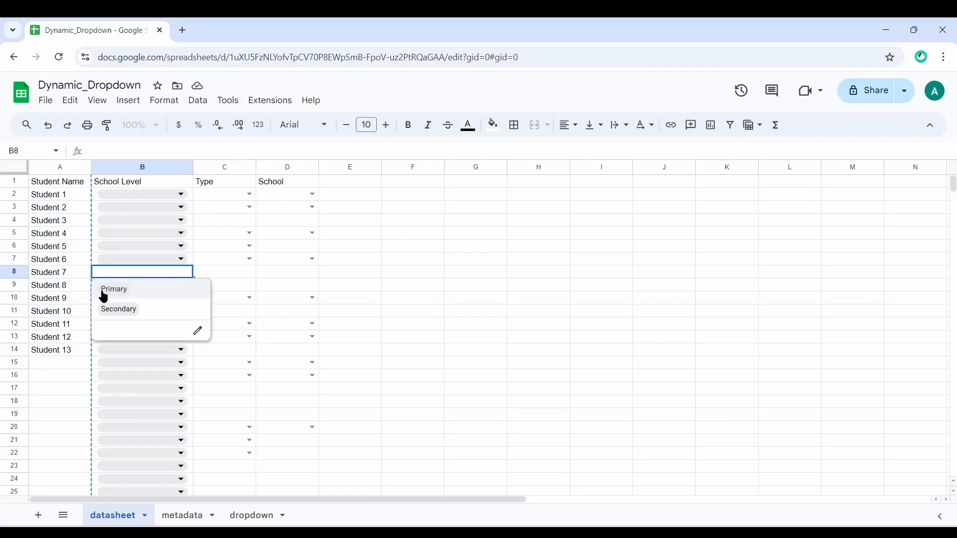
pyautogui.click(133, 293)
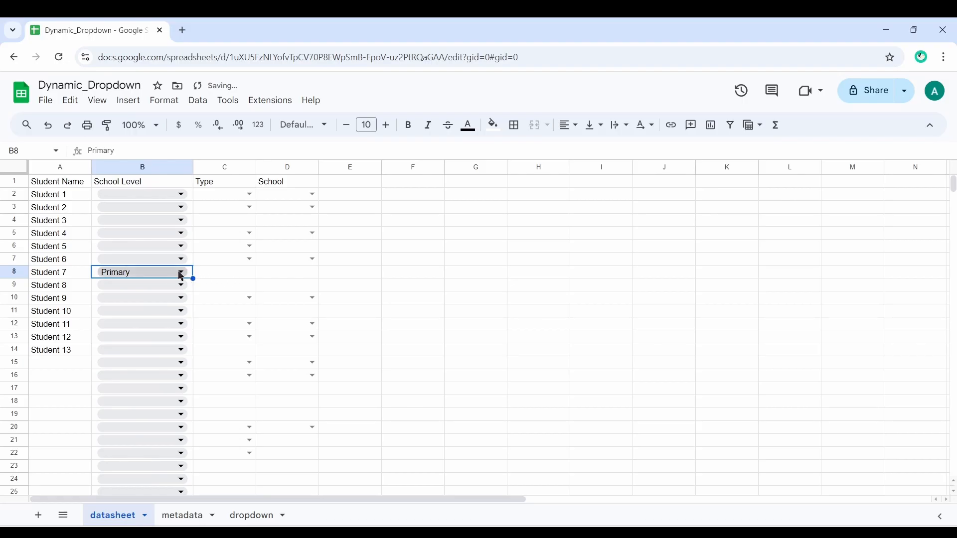
pyautogui.click(250, 274)
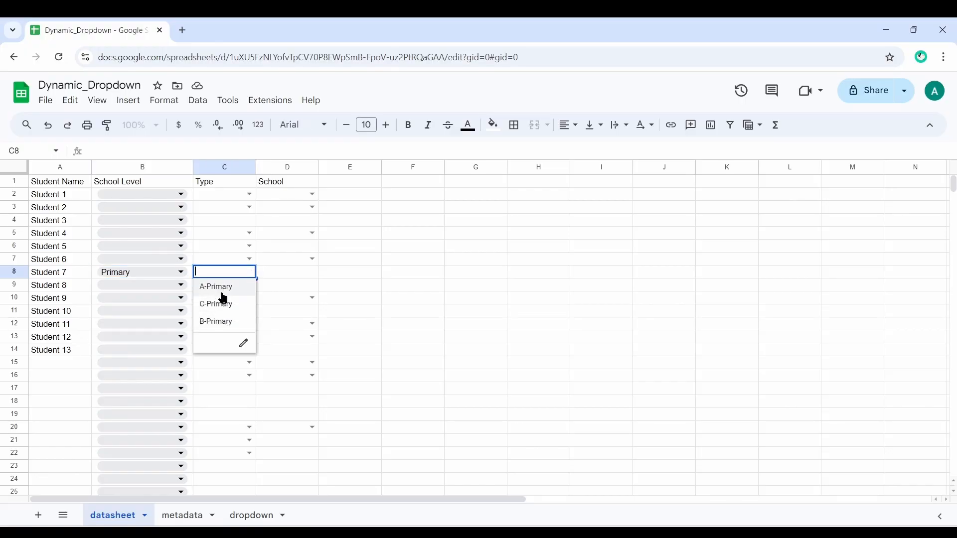
# Change Student 7's School Level to Secondary and check the Type choices offered for it
pyautogui.click(180, 272)
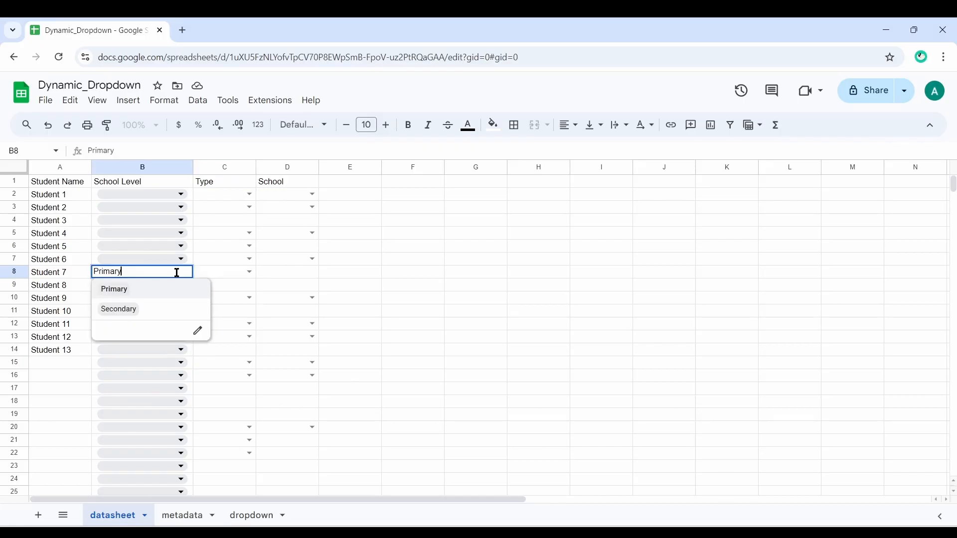
pyautogui.click(149, 309)
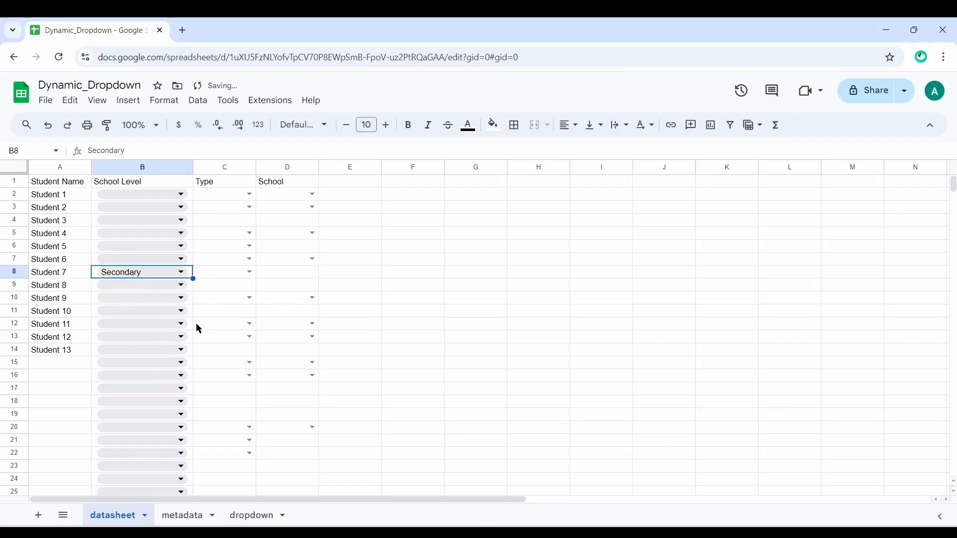
pyautogui.click(249, 273)
pyautogui.click(327, 289)
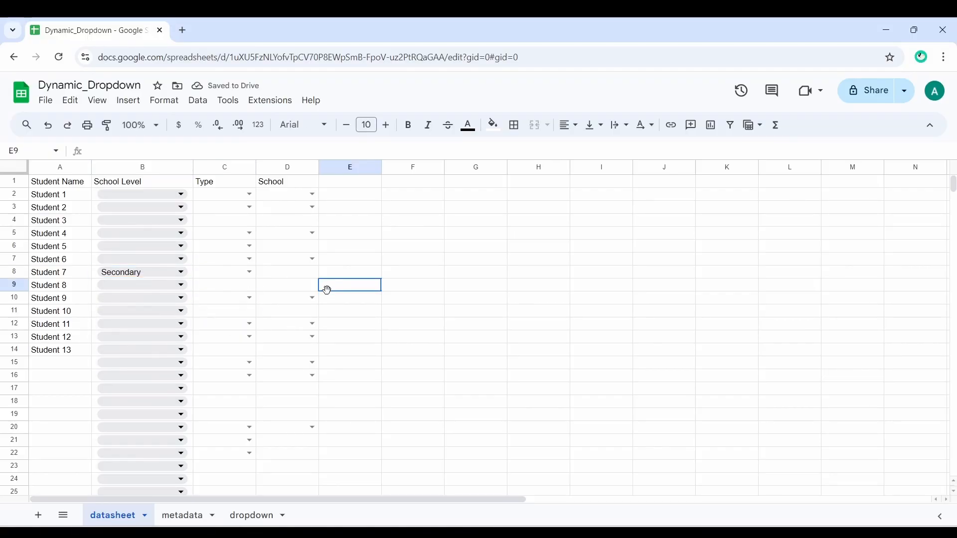
pyautogui.click(249, 272)
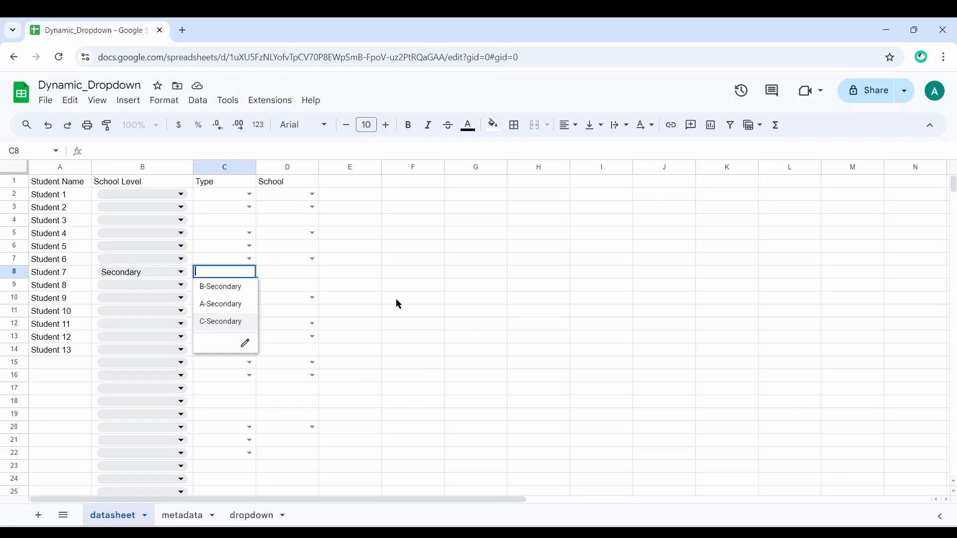
pyautogui.click(356, 287)
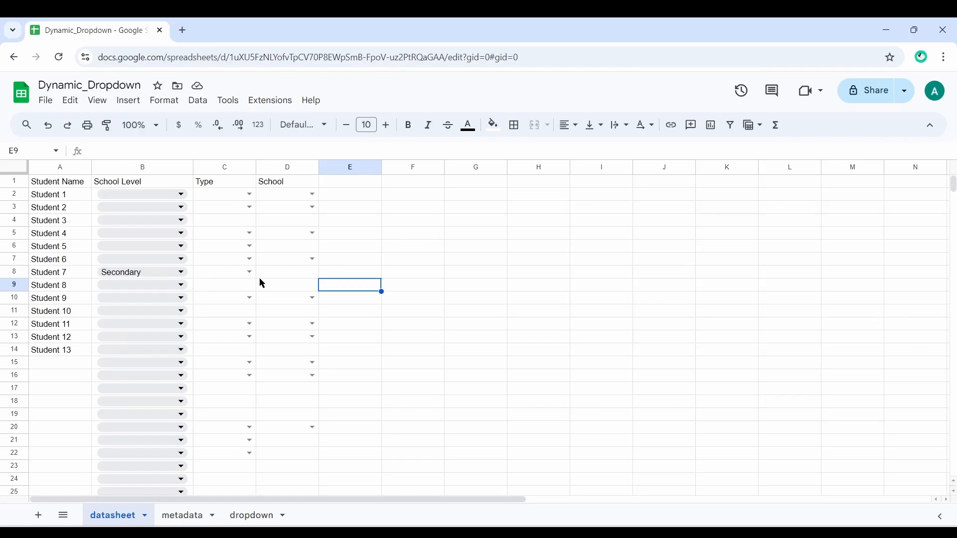
# Set School Level to Primary in rows 23 and 25, and to Secondary in rows 24 and 27
pyautogui.scroll(-5, 217, 419)
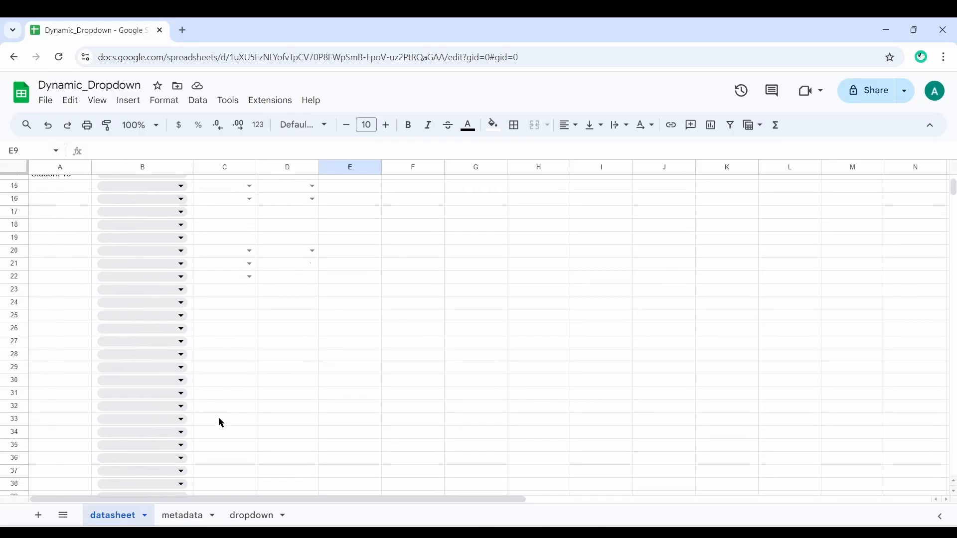
pyautogui.click(184, 249)
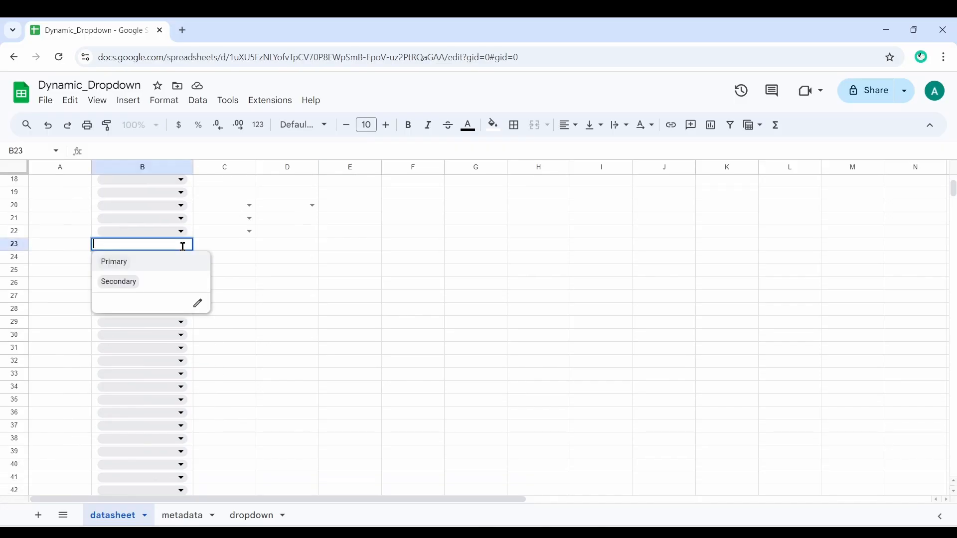
pyautogui.click(173, 269)
pyautogui.click(177, 259)
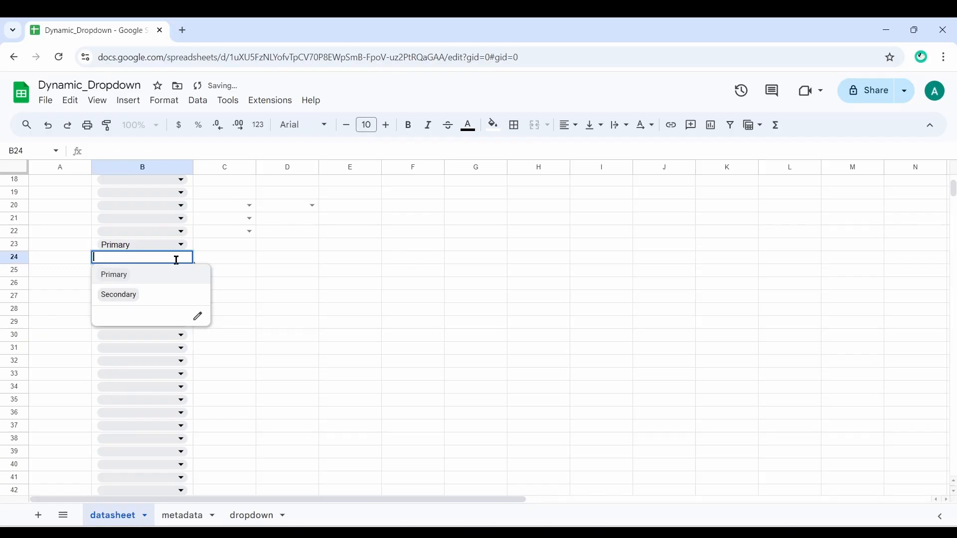
pyautogui.click(160, 301)
pyautogui.click(177, 272)
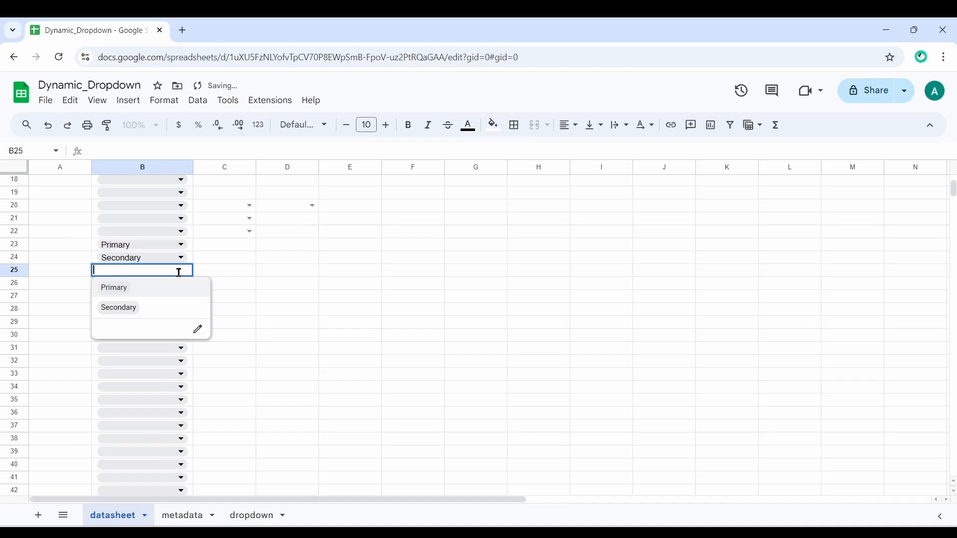
pyautogui.click(153, 295)
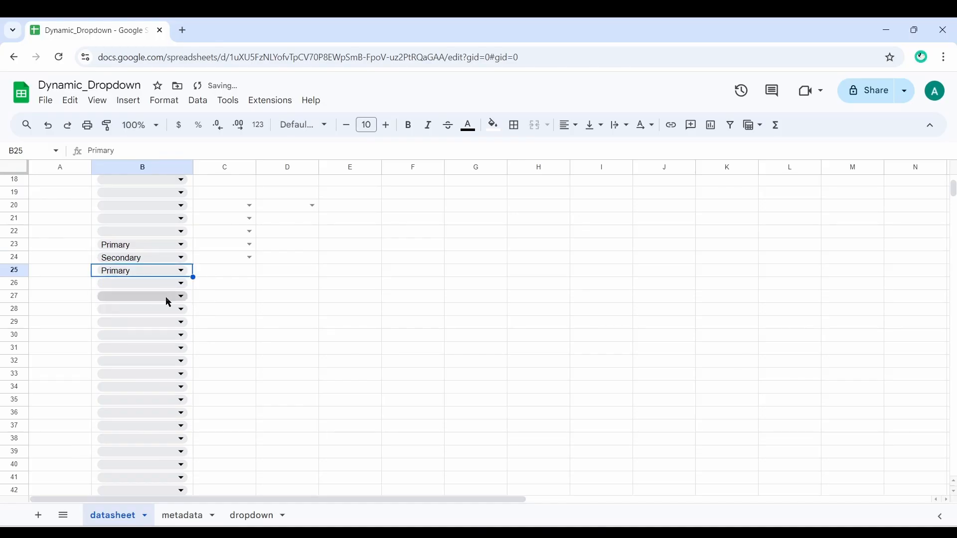
pyautogui.click(166, 296)
pyautogui.click(153, 331)
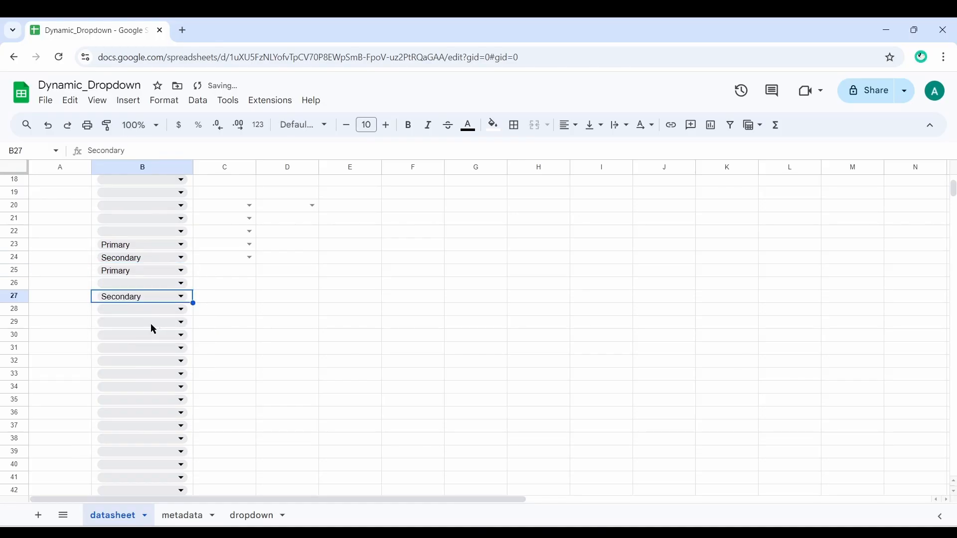
# Set Type to A-Primary in row 23, A-Secondary in rows 24 and 27, and B-Primary in row 25
pyautogui.click(247, 245)
pyautogui.click(239, 259)
pyautogui.moveTo(251, 257); pyautogui.dragTo(231, 294)
pyautogui.click(232, 294)
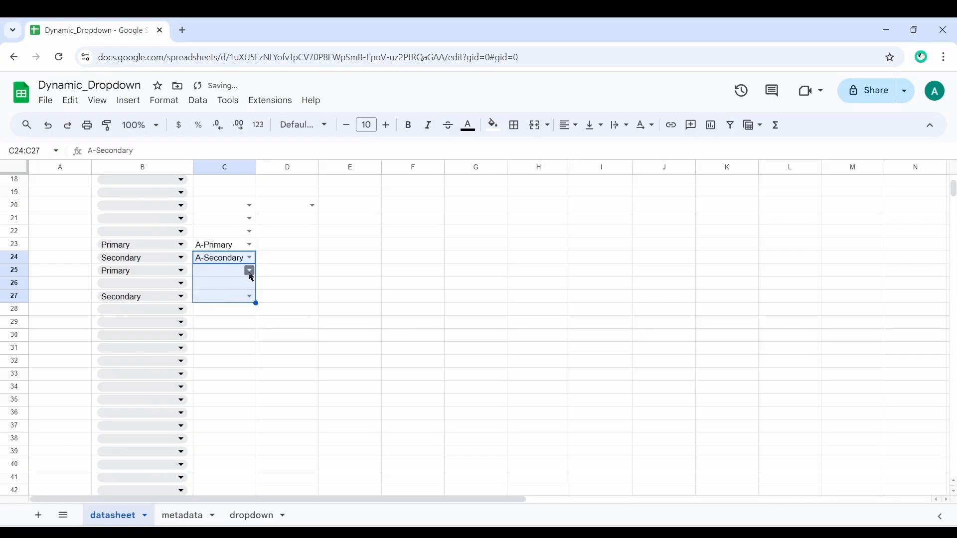
pyautogui.click(249, 271)
pyautogui.click(226, 321)
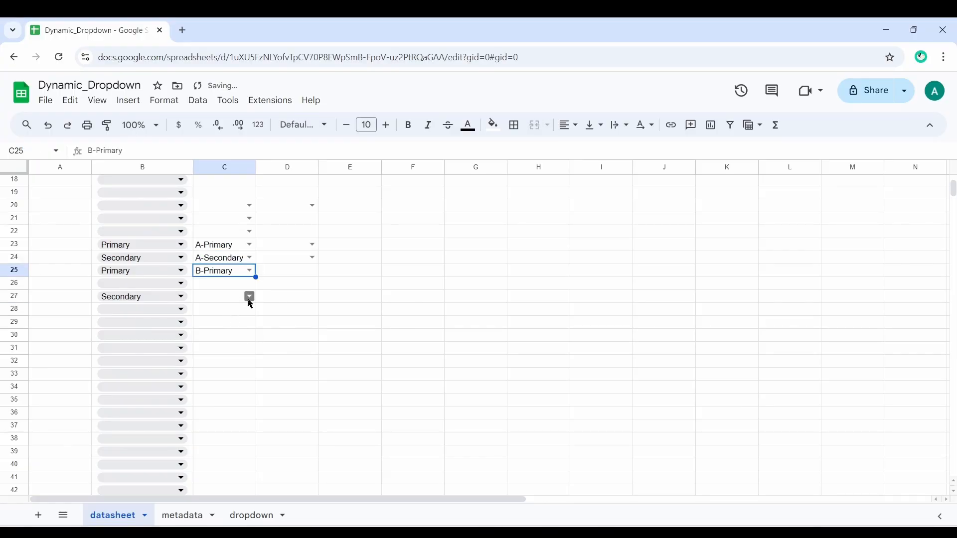
pyautogui.click(249, 299)
pyautogui.click(222, 327)
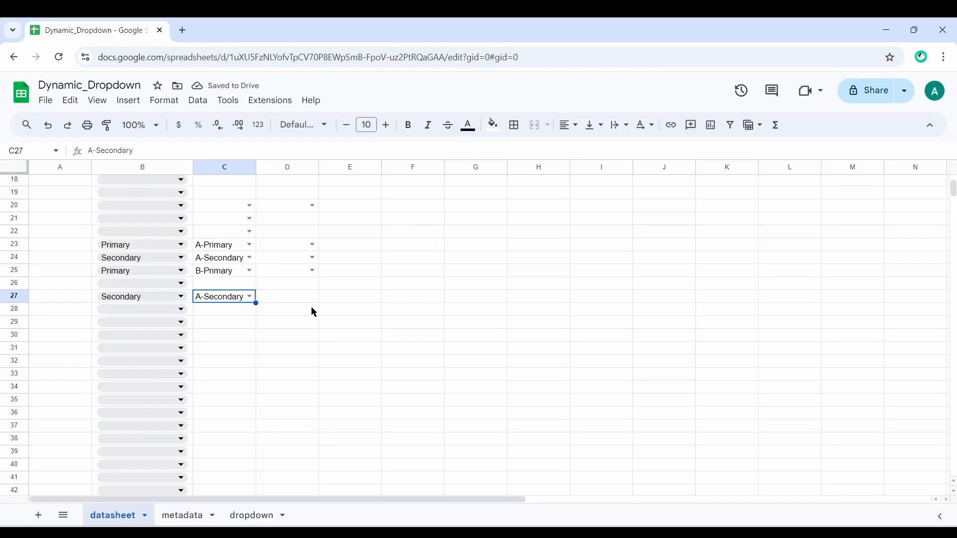
# Examine the School choices in rows 23, 24, 25 and 27 against each row's selected Type
pyautogui.click(310, 246)
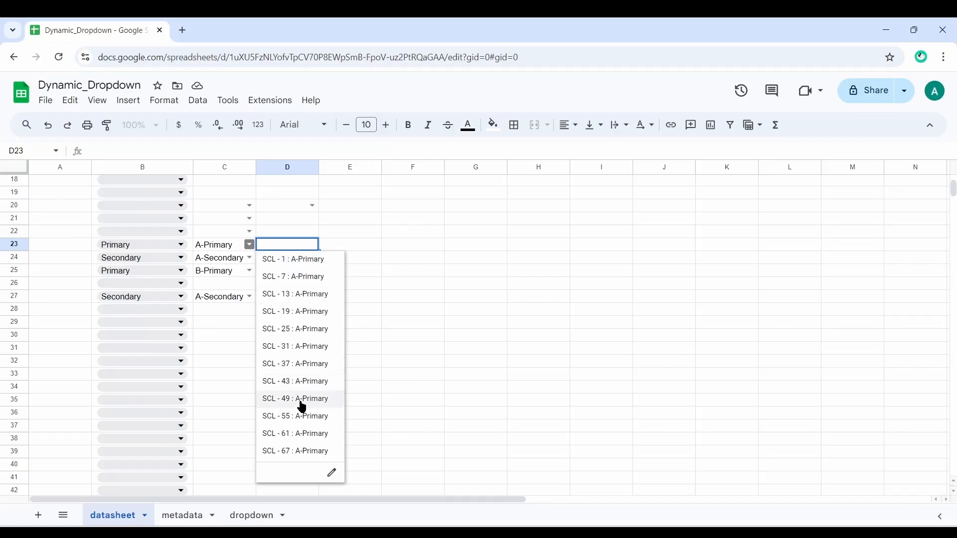
pyautogui.click(412, 299)
pyautogui.click(312, 258)
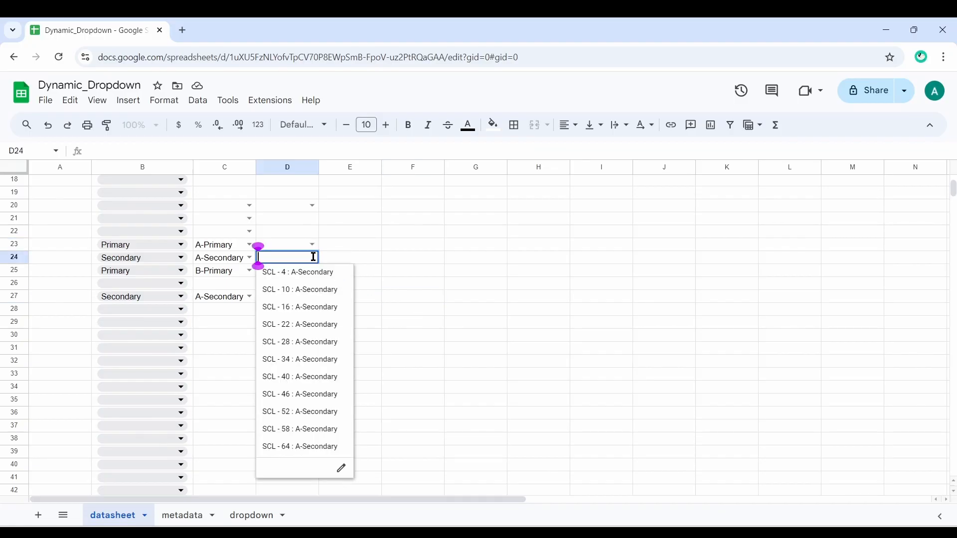
pyautogui.click(213, 259)
pyautogui.click(219, 275)
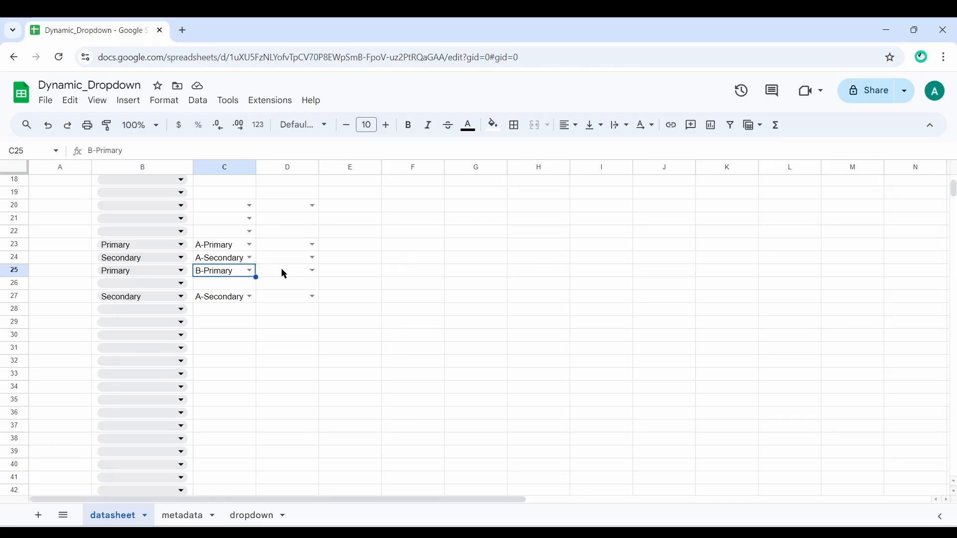
pyautogui.click(312, 270)
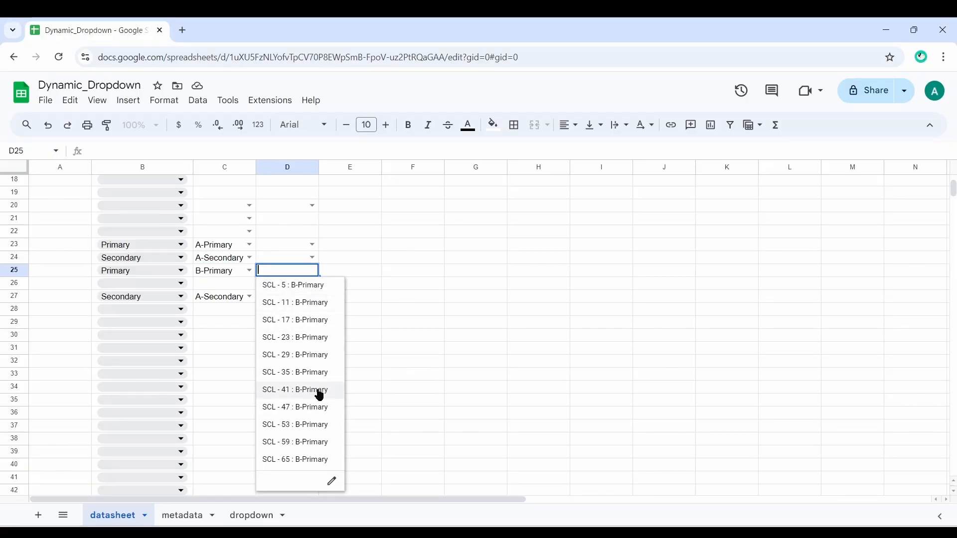
pyautogui.click(423, 353)
pyautogui.click(295, 296)
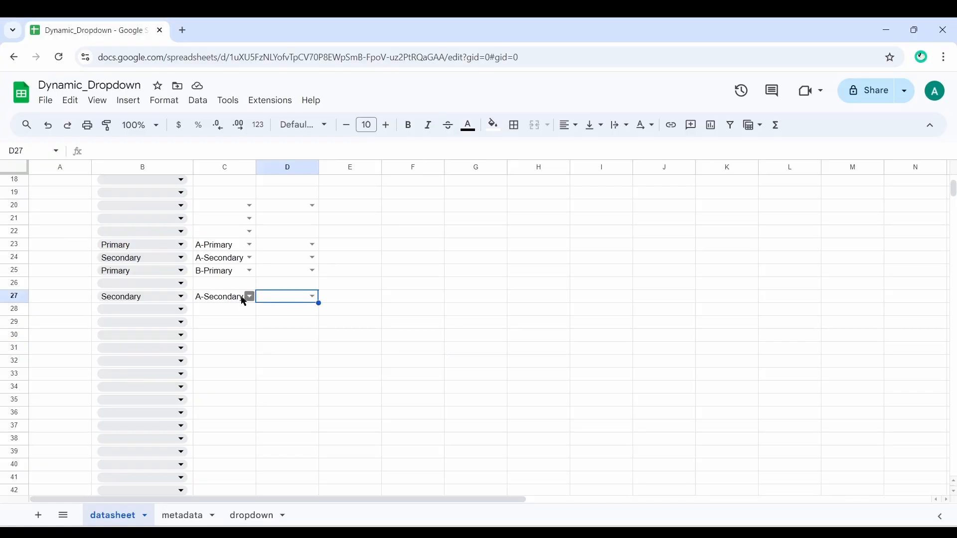
pyautogui.click(230, 298)
pyautogui.click(313, 297)
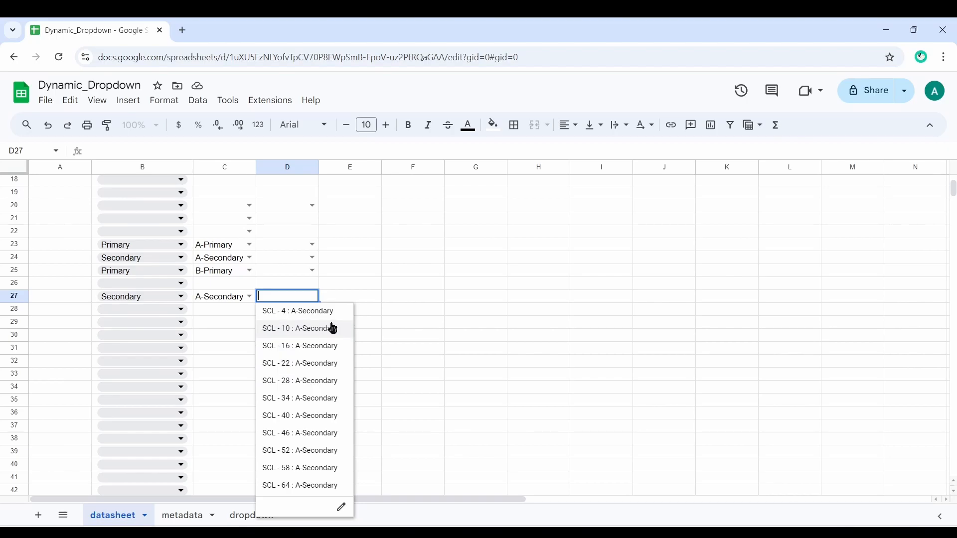
pyautogui.click(449, 332)
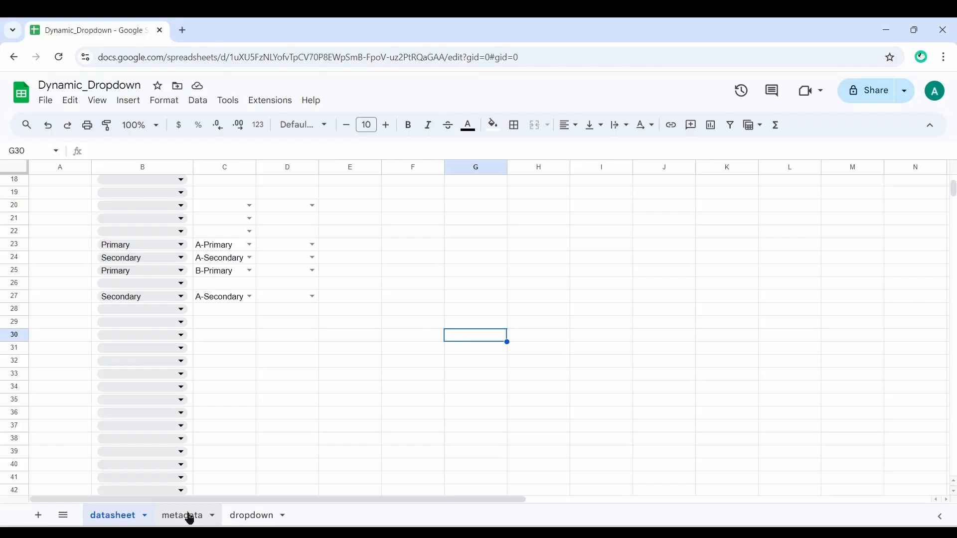
# On the metadata sheet, widen the Type and School columns so their full entries fit
pyautogui.click(190, 518)
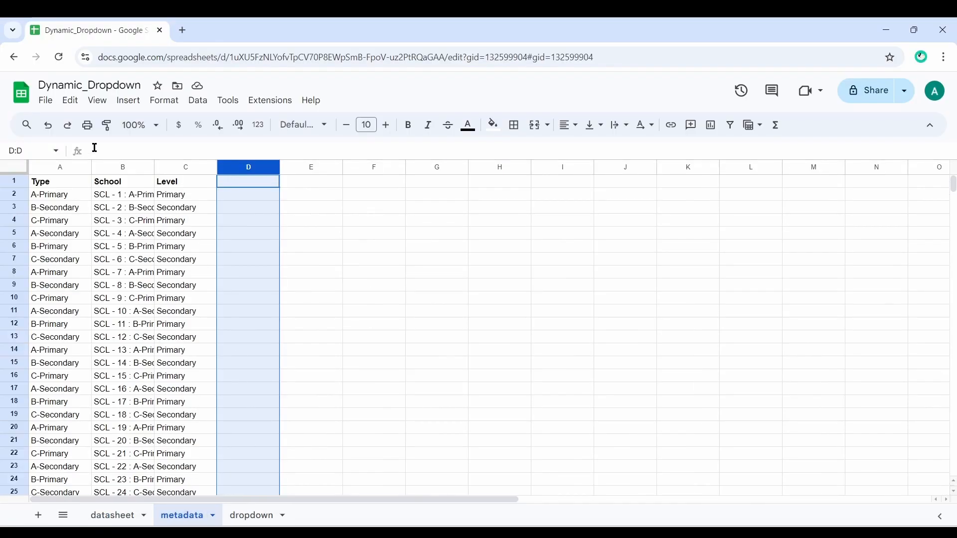
pyautogui.moveTo(92, 167); pyautogui.dragTo(119, 169)
pyautogui.moveTo(183, 167); pyautogui.dragTo(237, 171)
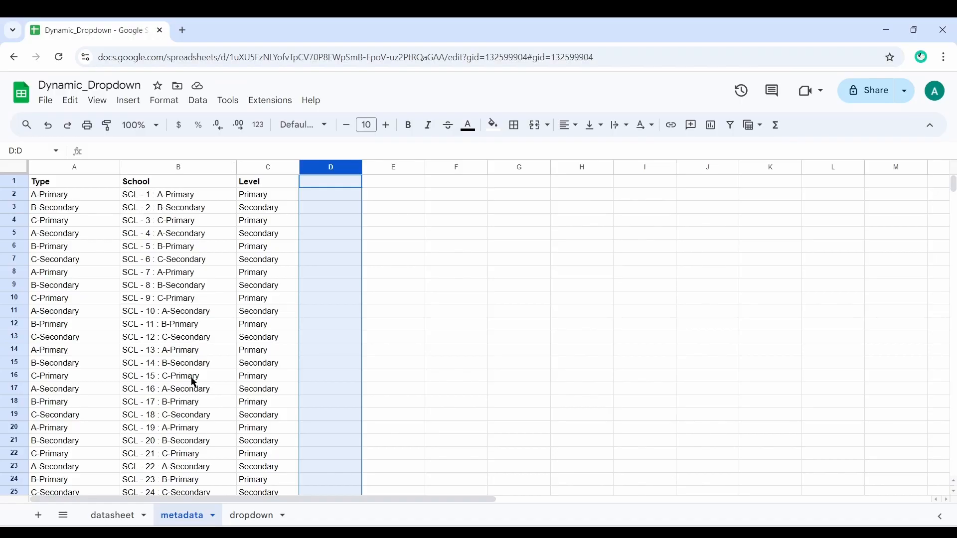
# Examine the entries in the Type, School and Level columns of the metadata sheet
pyautogui.click(128, 517)
pyautogui.click(172, 517)
pyautogui.moveTo(58, 195); pyautogui.dragTo(54, 325)
pyautogui.scroll(-2, 56, 334)
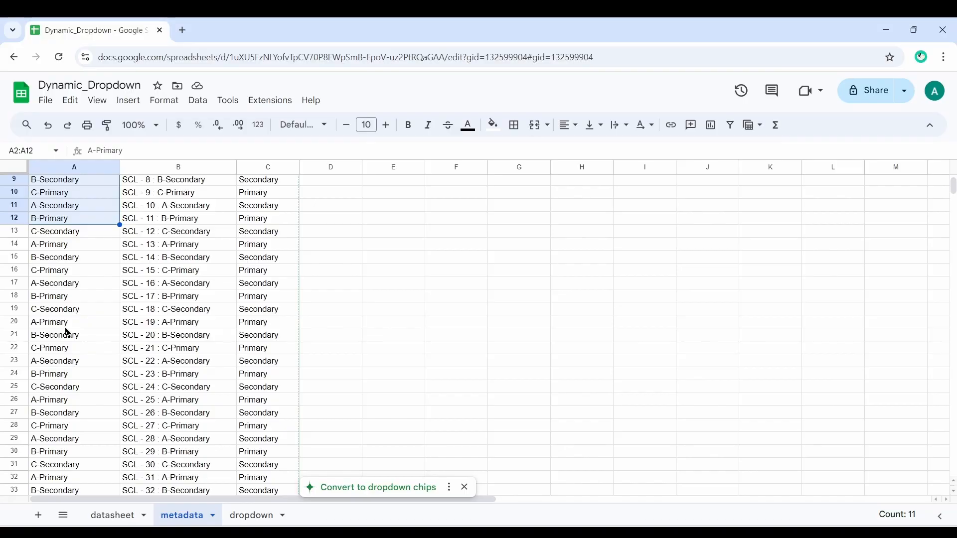
pyautogui.scroll(-2, 66, 331)
pyautogui.scroll(5, 66, 332)
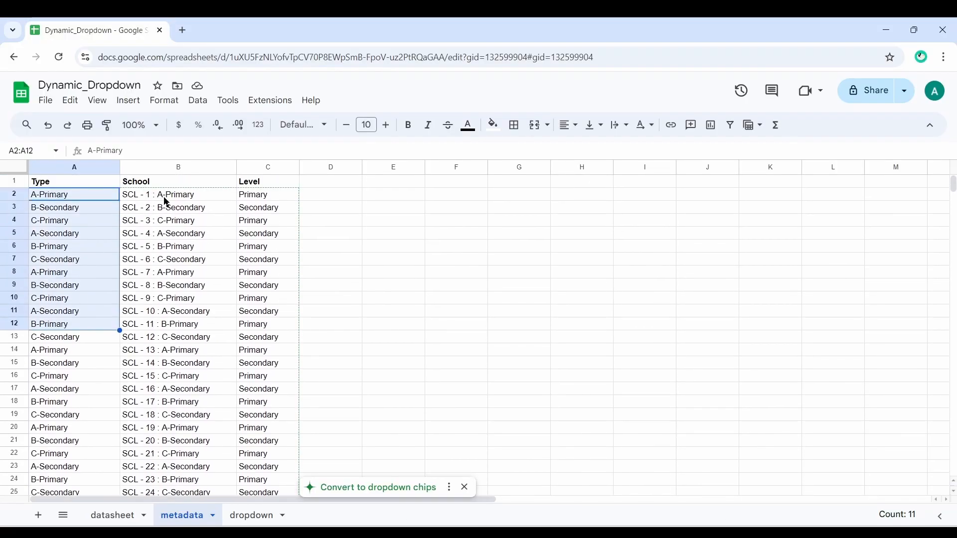
pyautogui.moveTo(180, 199); pyautogui.dragTo(174, 462)
pyautogui.moveTo(270, 198); pyautogui.dragTo(255, 471)
pyautogui.scroll(-4, 252, 470)
pyautogui.scroll(4, 252, 470)
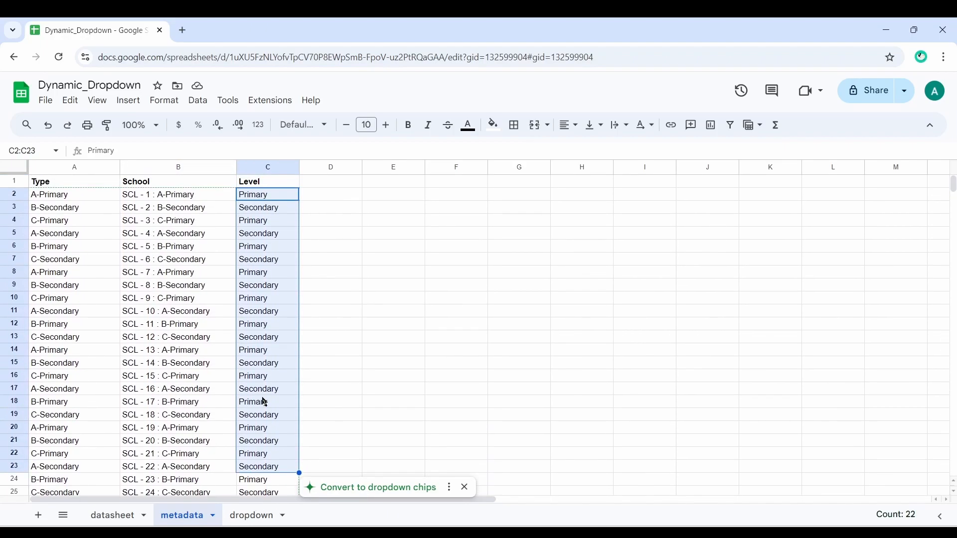
pyautogui.click(114, 213)
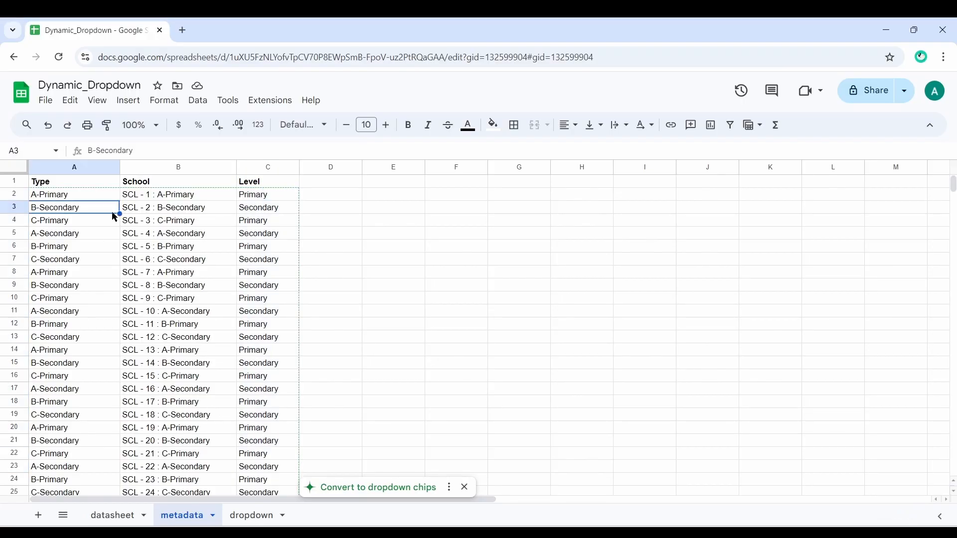
pyautogui.moveTo(93, 171); pyautogui.dragTo(298, 205)
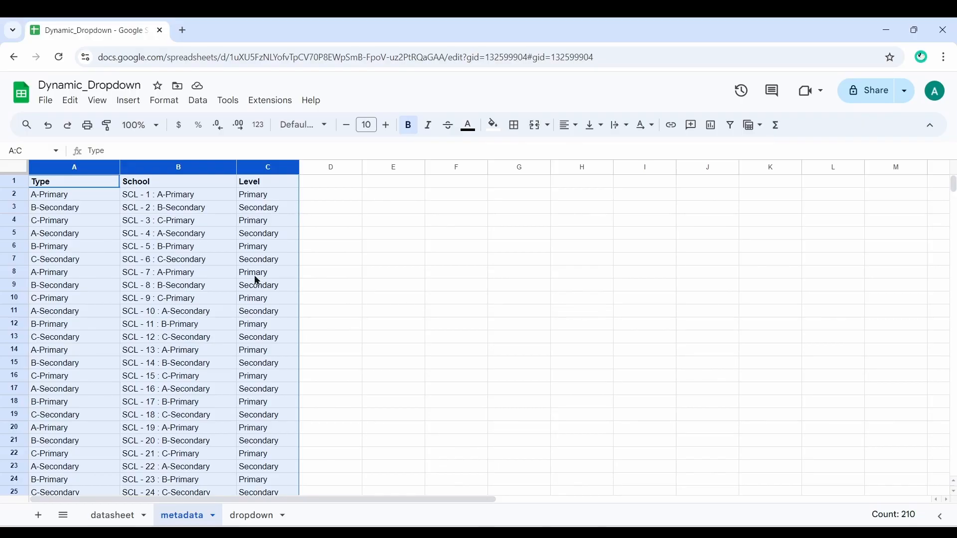
pyautogui.hotkey('ctrl', 'c')
pyautogui.click(172, 355)
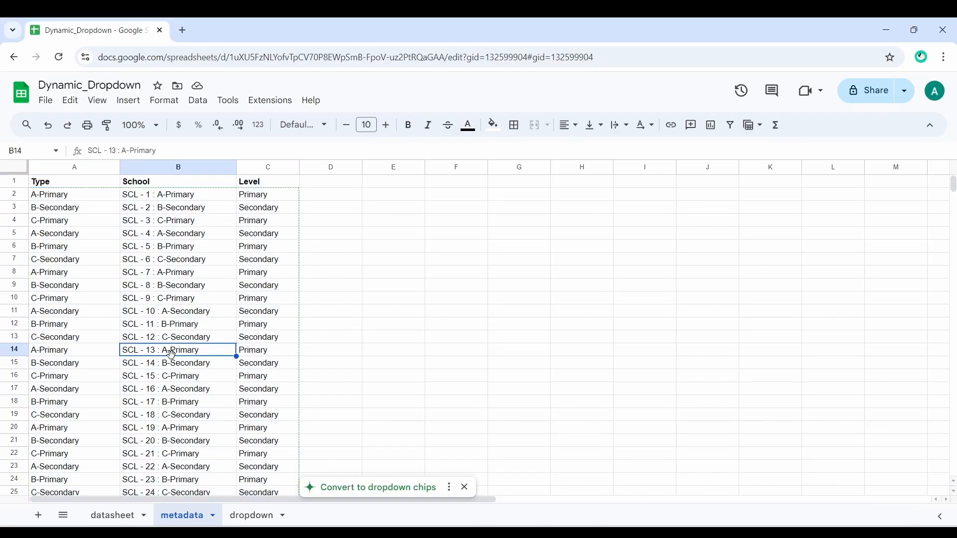
# Return to the first rows of the datasheet sheet and close the spreadsheet's browser window
pyautogui.click(113, 516)
pyautogui.scroll(6, 268, 317)
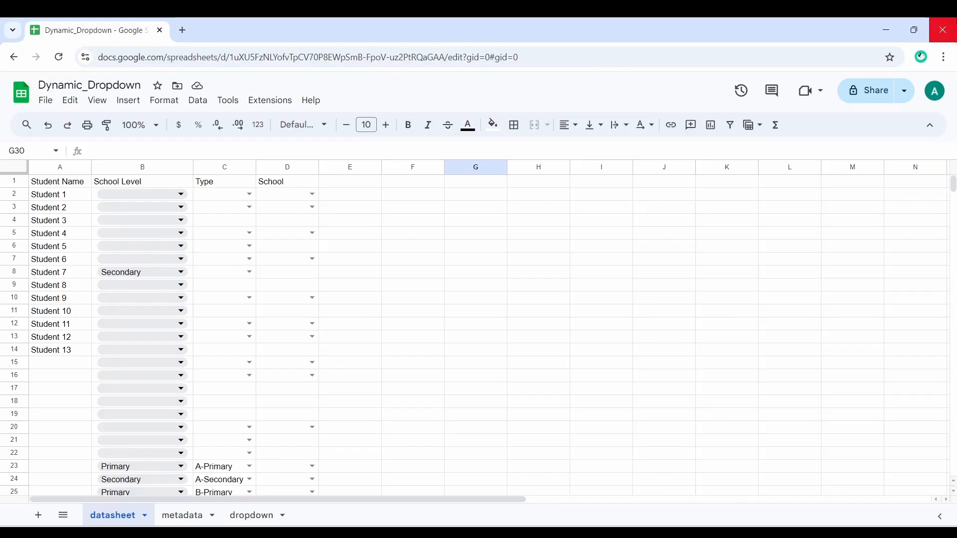
pyautogui.click(942, 30)
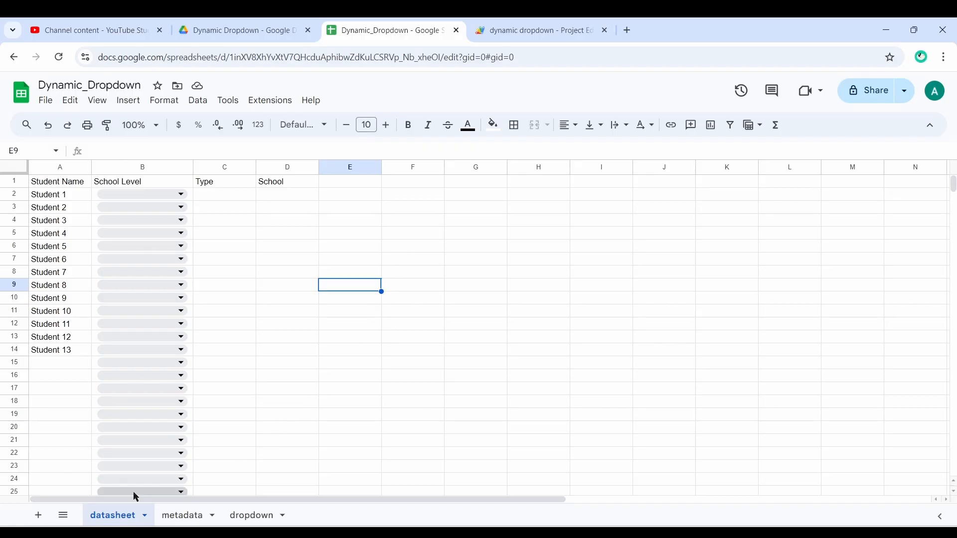
# View the metadata sheet and the empty dropdown sheet in the other Dynamic_Dropdown spreadsheet
pyautogui.click(188, 514)
pyautogui.click(252, 516)
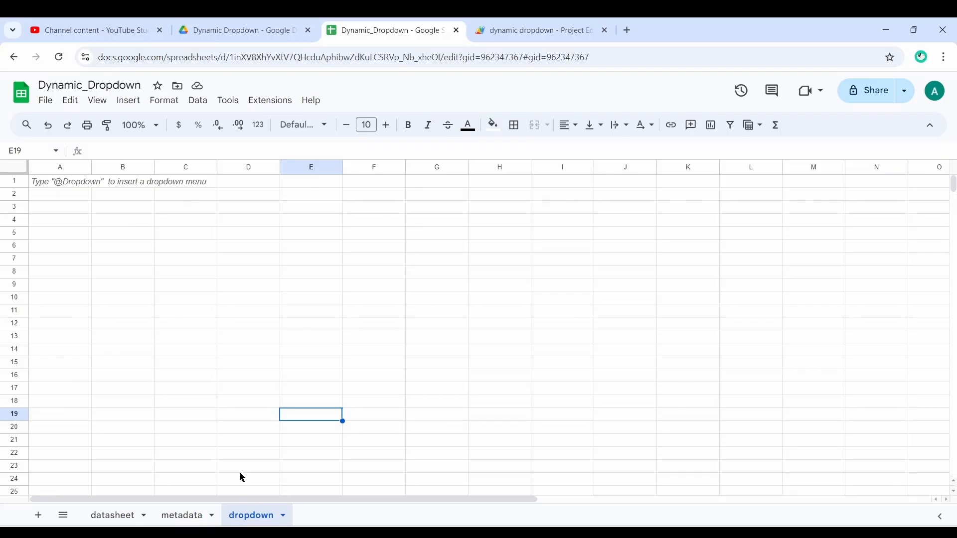
# Review the Type, School and Level columns on the metadata sheet and the School Level dropdown cells B2:B48 on the datasheet sheet
pyautogui.click(175, 513)
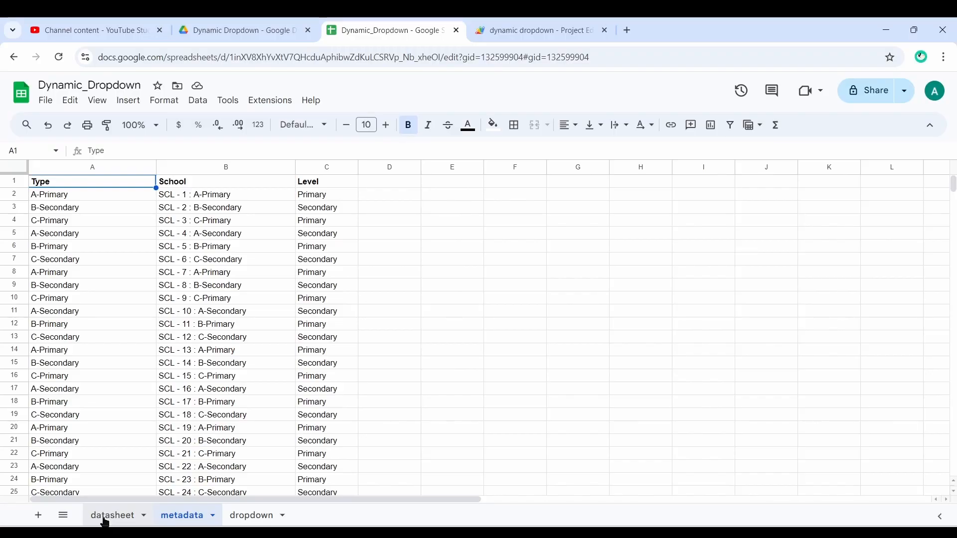
pyautogui.moveTo(115, 171); pyautogui.dragTo(309, 184)
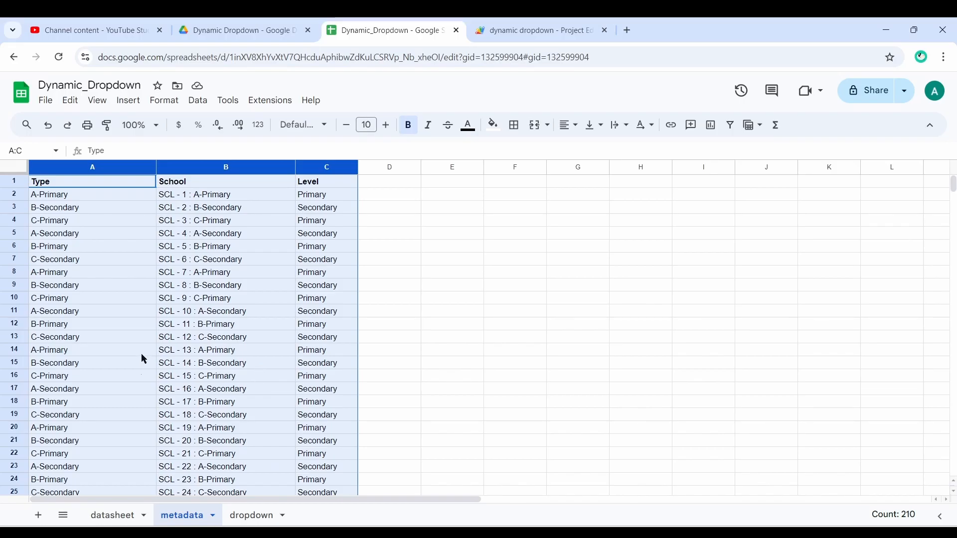
pyautogui.click(122, 514)
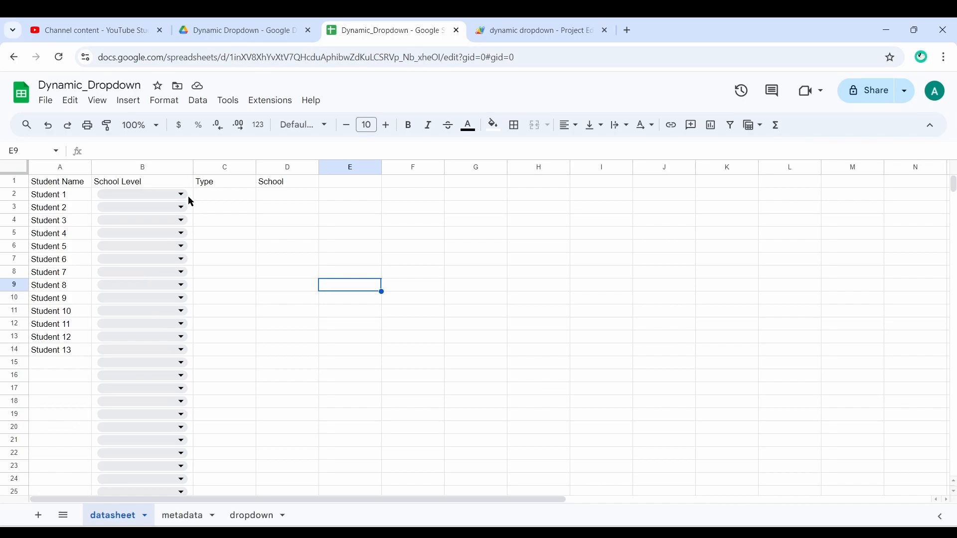
pyautogui.moveTo(191, 198); pyautogui.dragTo(153, 511)
pyautogui.scroll(2, 187, 283)
pyautogui.scroll(5, 187, 283)
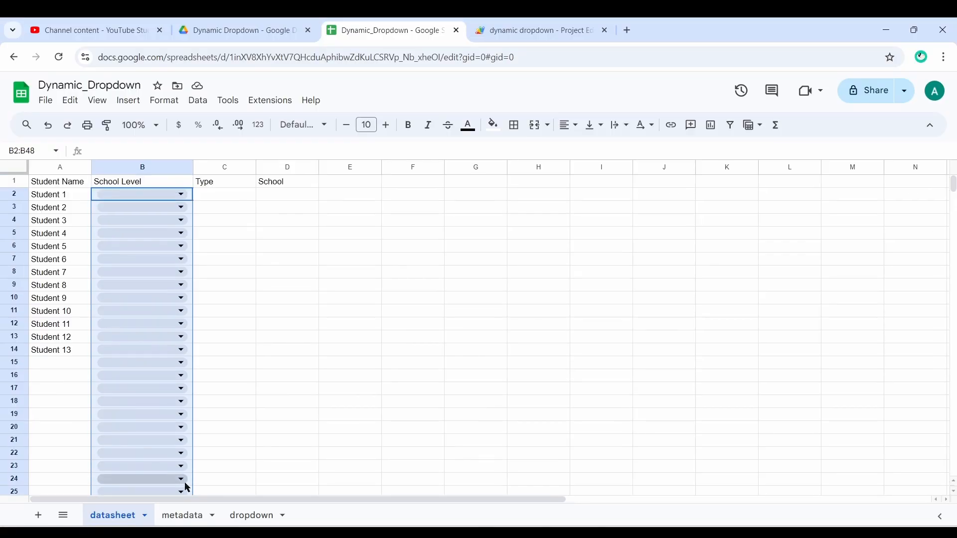
# Compare Student 1's School Level dropdown options on the datasheet sheet with the Level column on the metadata sheet
pyautogui.click(191, 519)
pyautogui.click(213, 350)
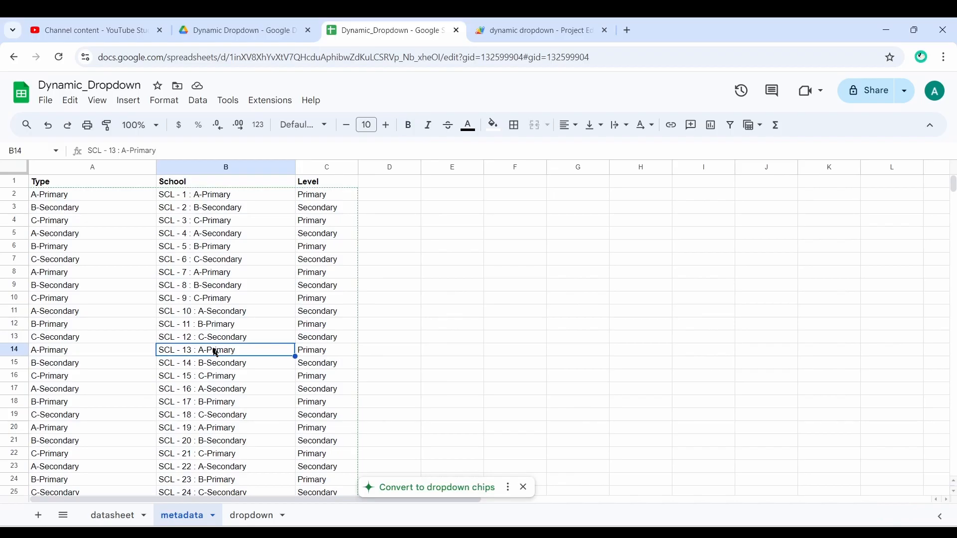
pyautogui.click(113, 516)
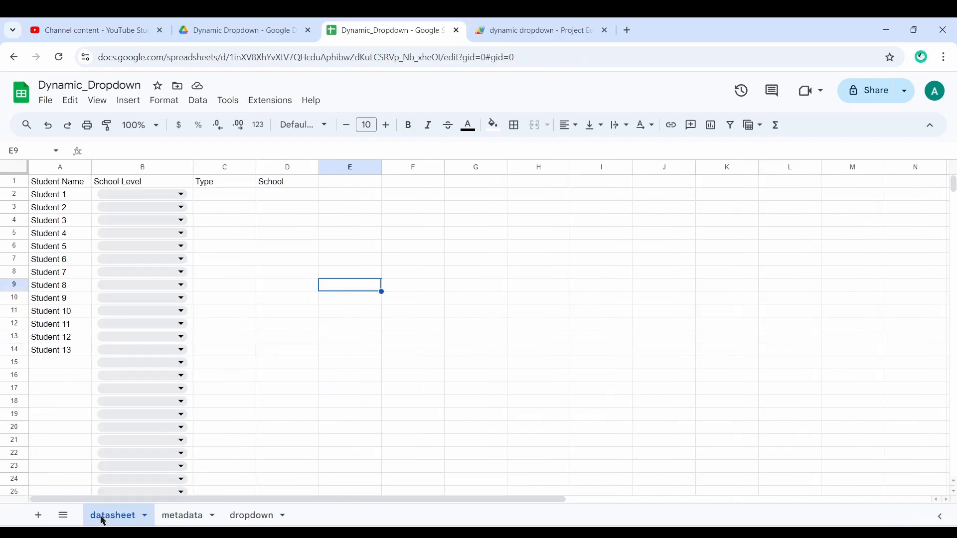
pyautogui.click(181, 194)
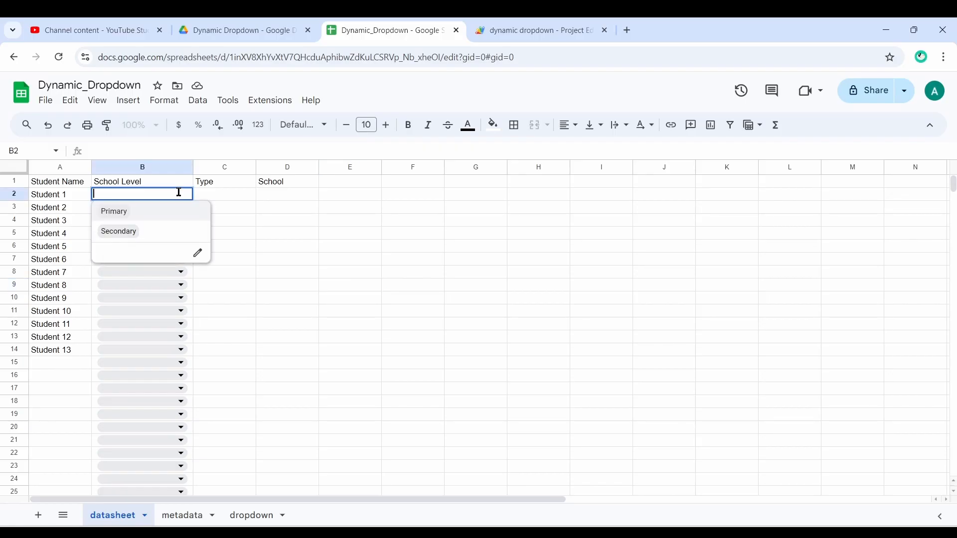
pyautogui.click(280, 302)
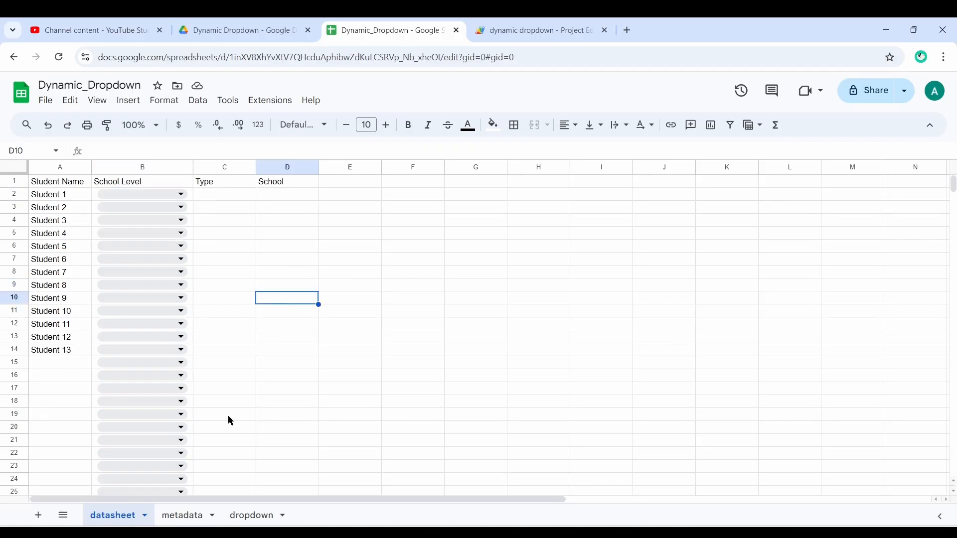
pyautogui.click(184, 515)
pyautogui.click(327, 166)
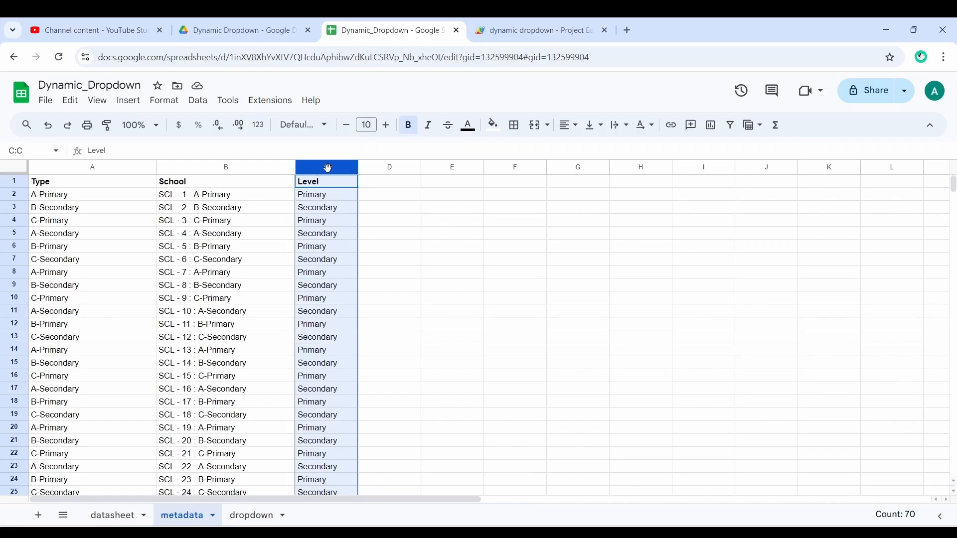
pyautogui.click(125, 517)
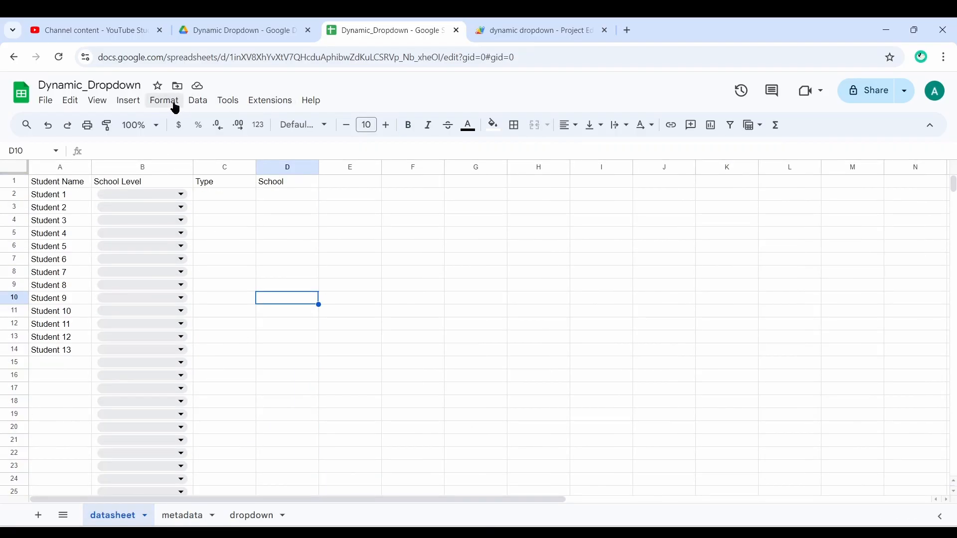
# Open the data validation rule for datasheet!B2:B100 and select row 100 to check where the School Level dropdowns end
pyautogui.click(200, 100)
pyautogui.moveTo(236, 473)
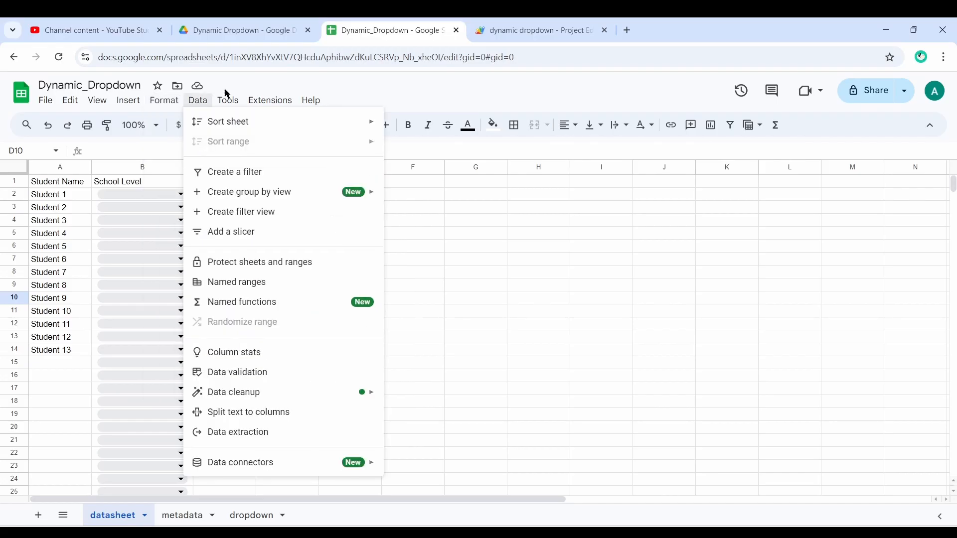
pyautogui.click(235, 380)
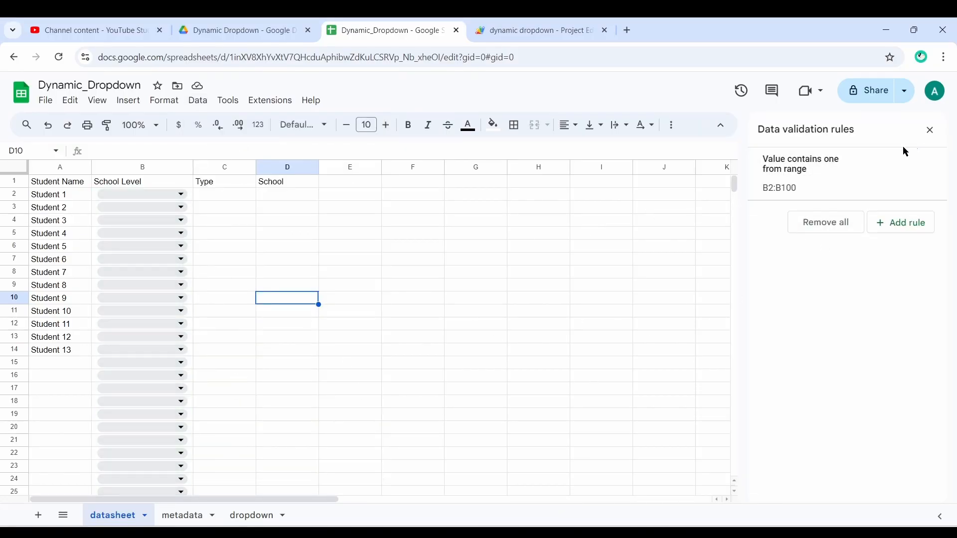
pyautogui.click(867, 186)
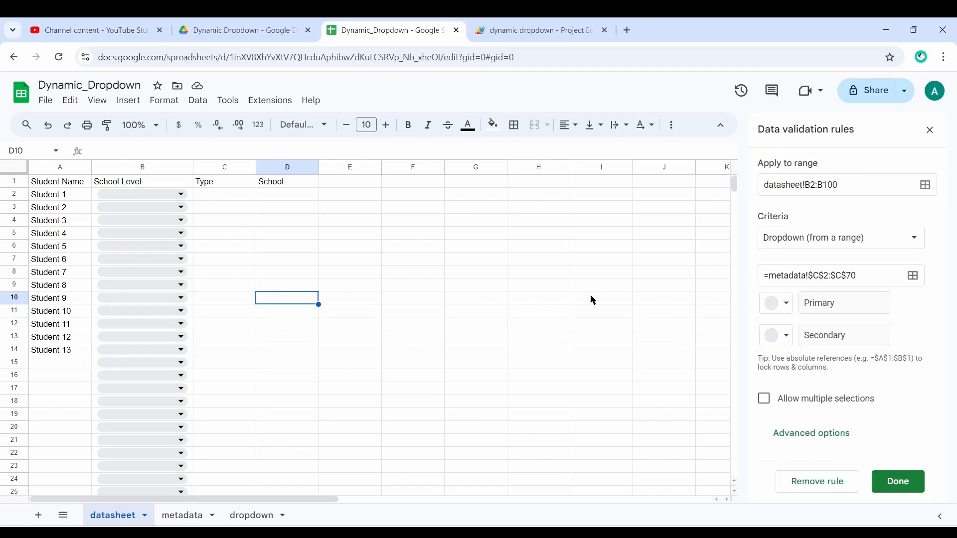
pyautogui.scroll(-20, 155, 359)
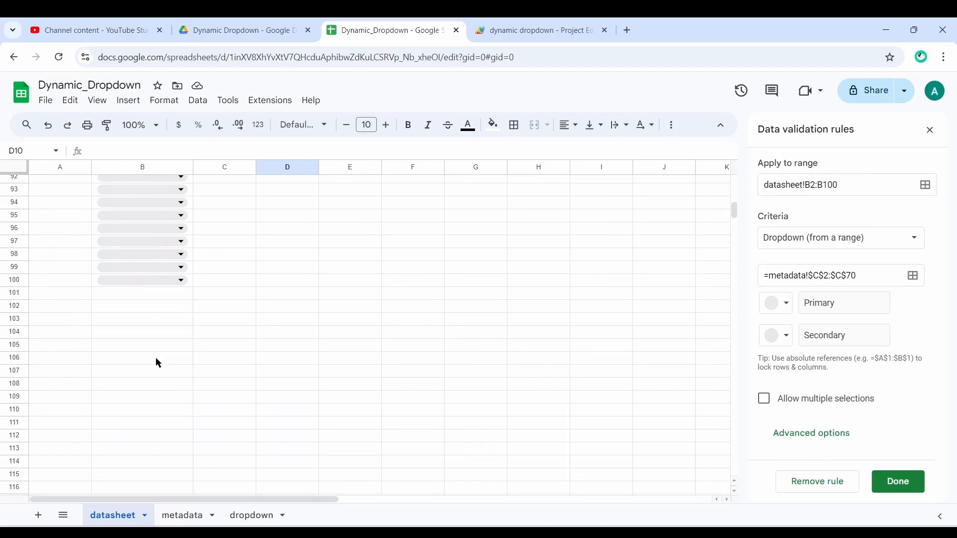
pyautogui.click(11, 281)
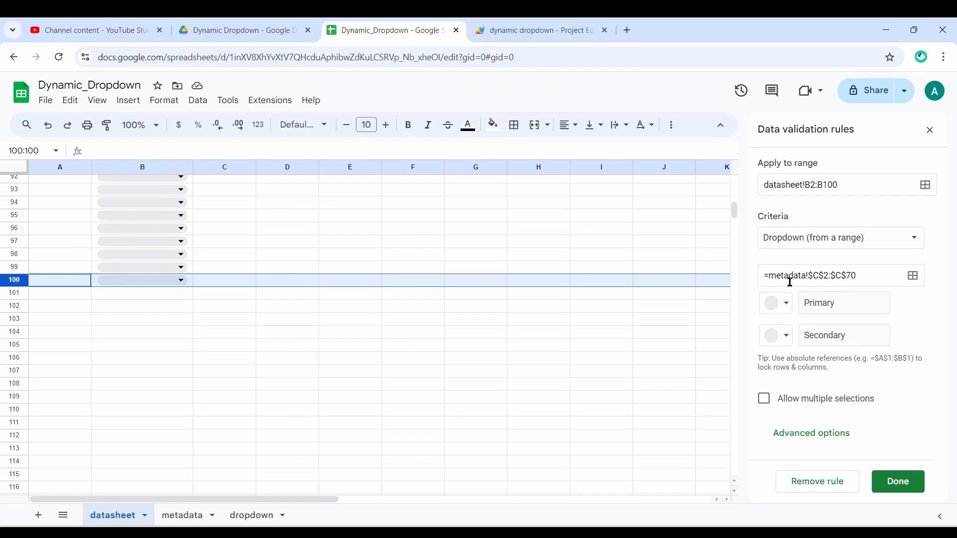
# On the metadata sheet, select the Level entries C2:C70 and check the last filled row
pyautogui.click(257, 515)
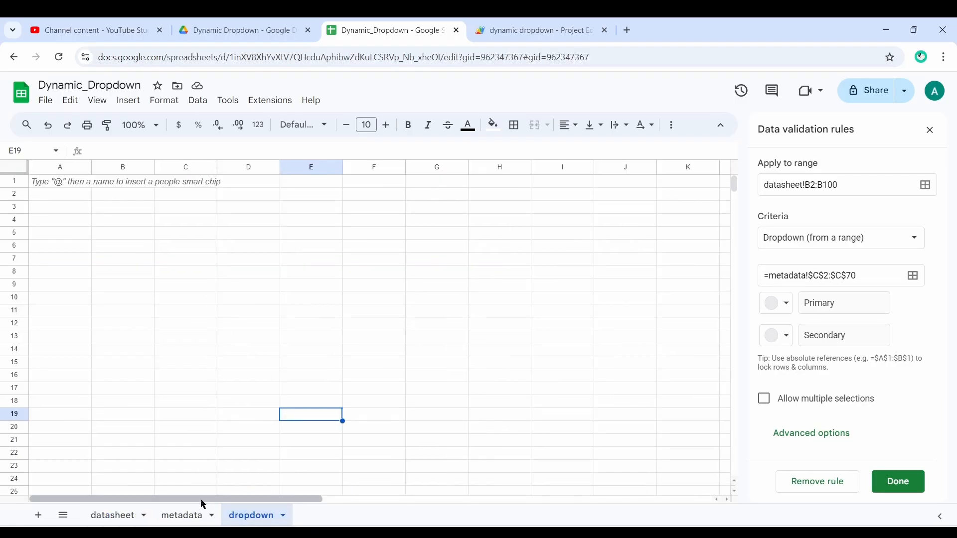
pyautogui.click(189, 515)
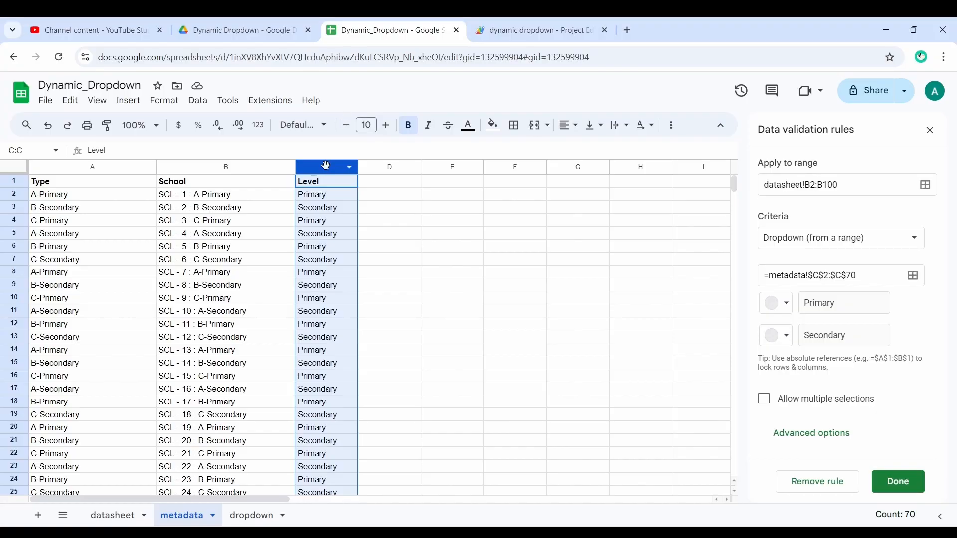
pyautogui.click(326, 198)
pyautogui.hotkey('ctrl', 'shift', 'Down')
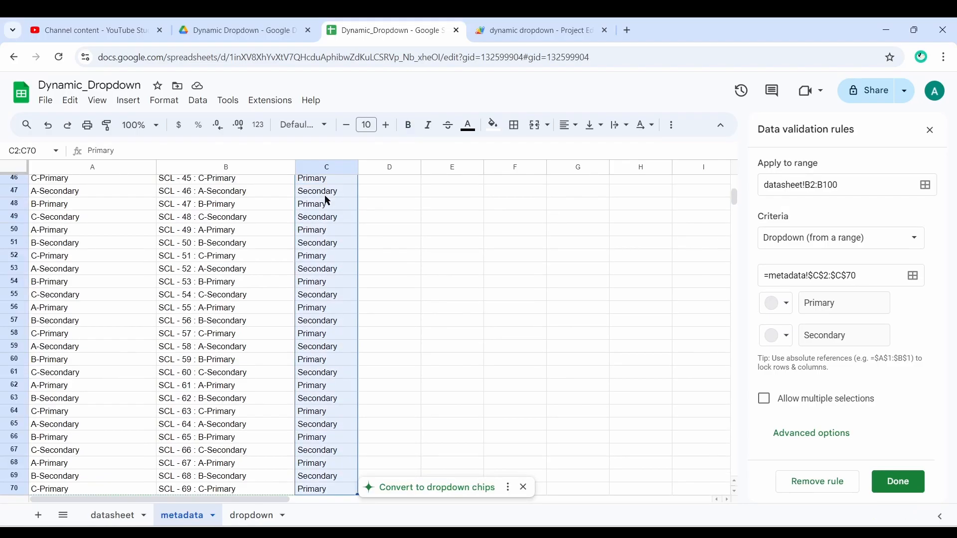
pyautogui.scroll(-5, 310, 203)
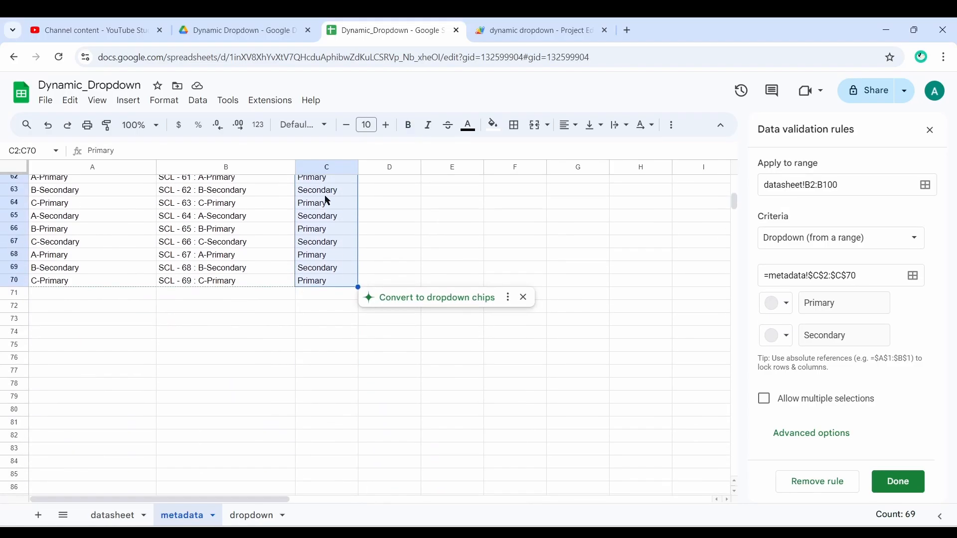
pyautogui.click(11, 281)
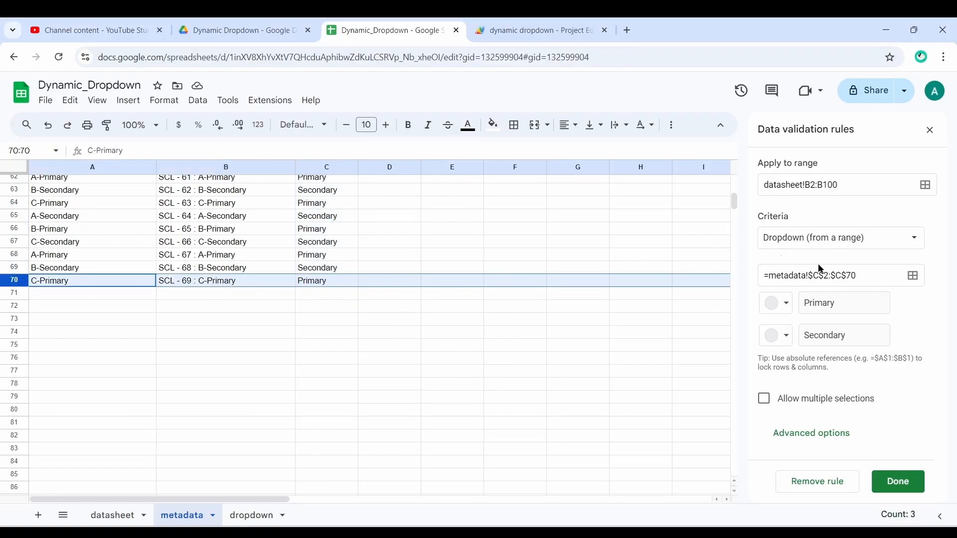
# Re-enter row 70 as the end of the School Level rule's metadata column C source range and save the rule
pyautogui.click(877, 271)
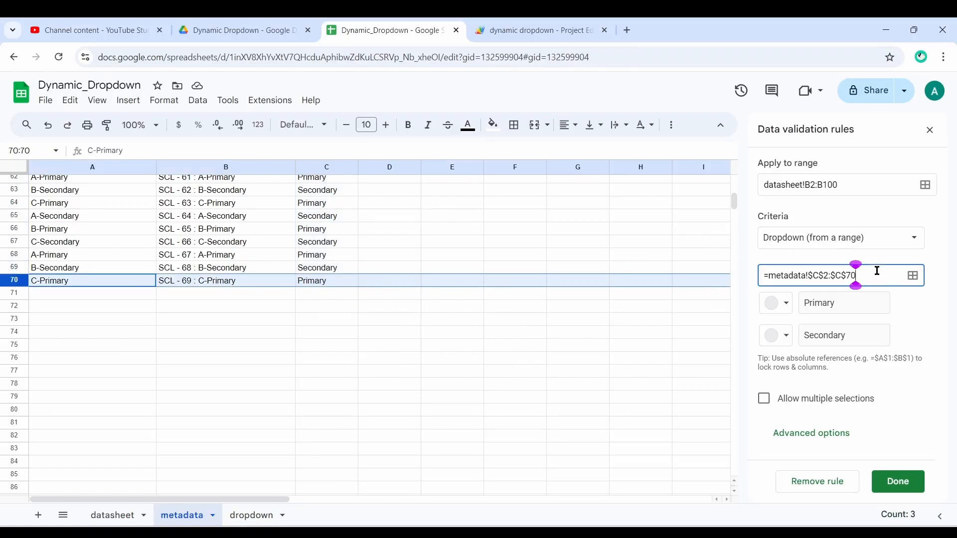
pyautogui.press('BackSpace')
pyautogui.press('BackSpace')
pyautogui.press('BackSpace')
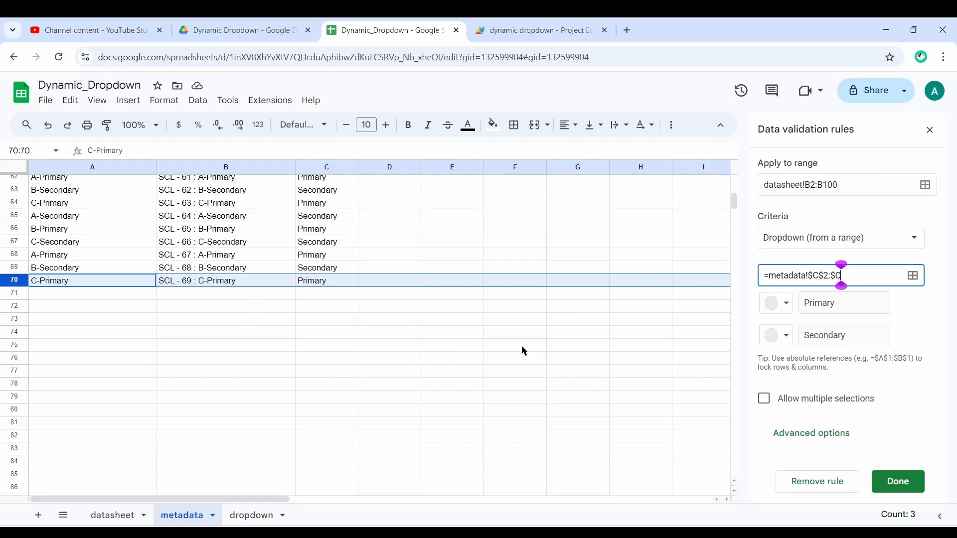
pyautogui.write('70')
pyautogui.click(902, 482)
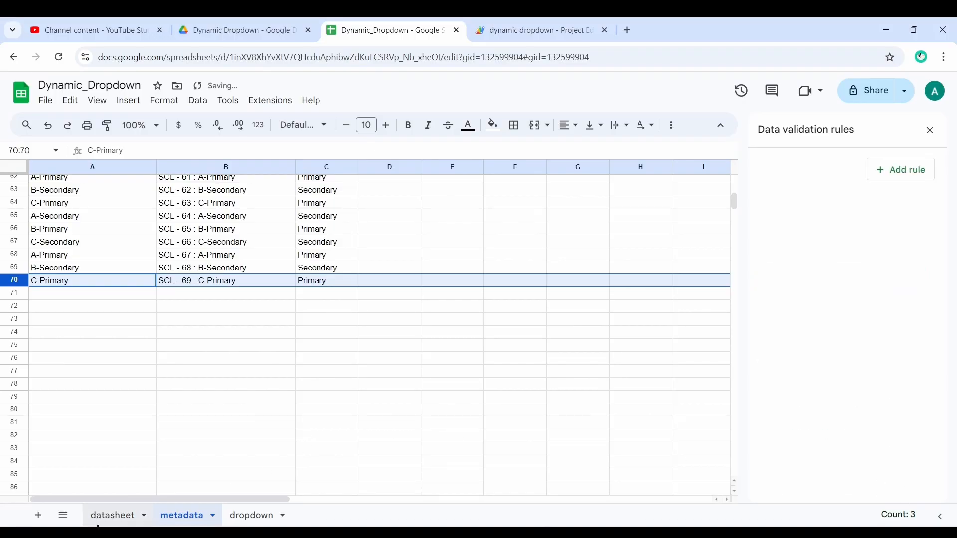
# Check Student 1's School Level dropdown on the datasheet sheet and close the data validation rules
pyautogui.click(108, 521)
pyautogui.scroll(20, 333, 192)
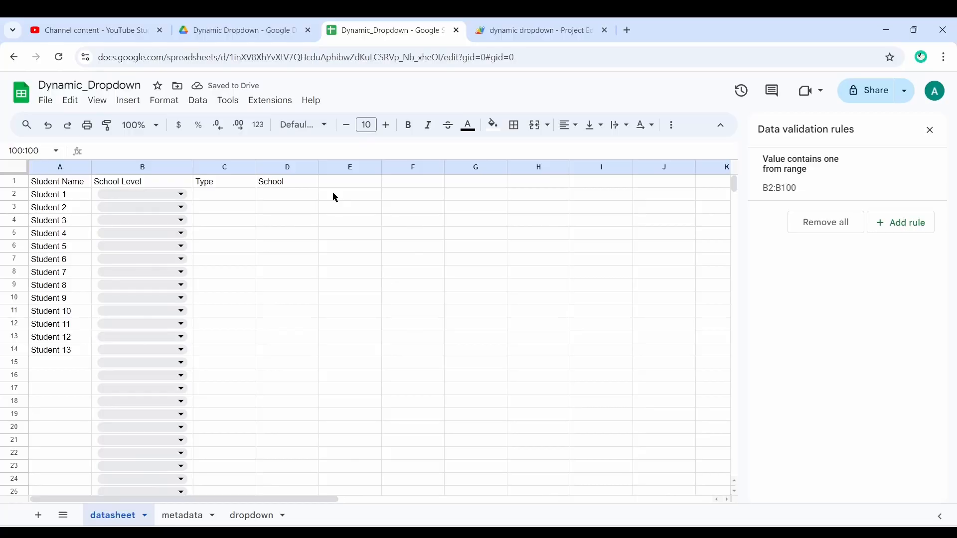
pyautogui.click(171, 190)
pyautogui.click(340, 236)
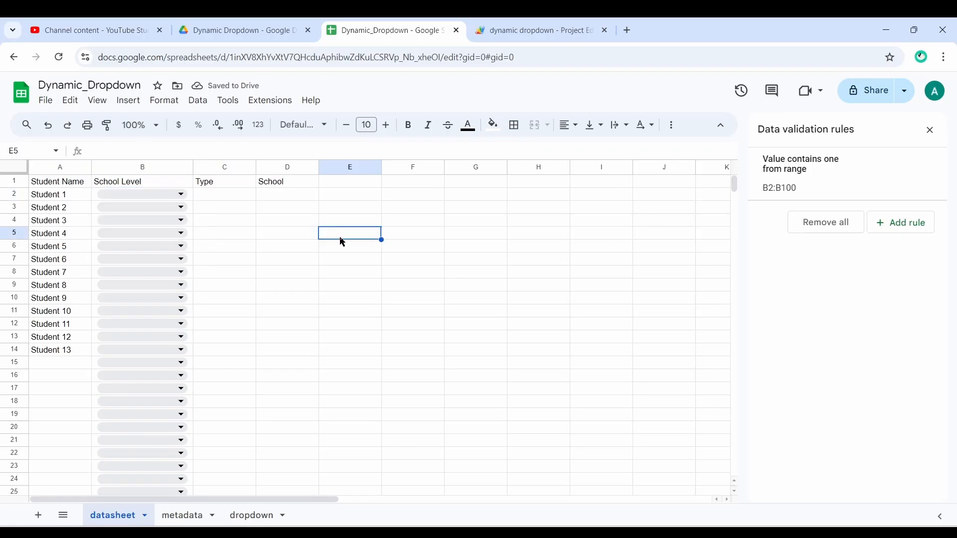
pyautogui.moveTo(928, 168)
pyautogui.click(930, 131)
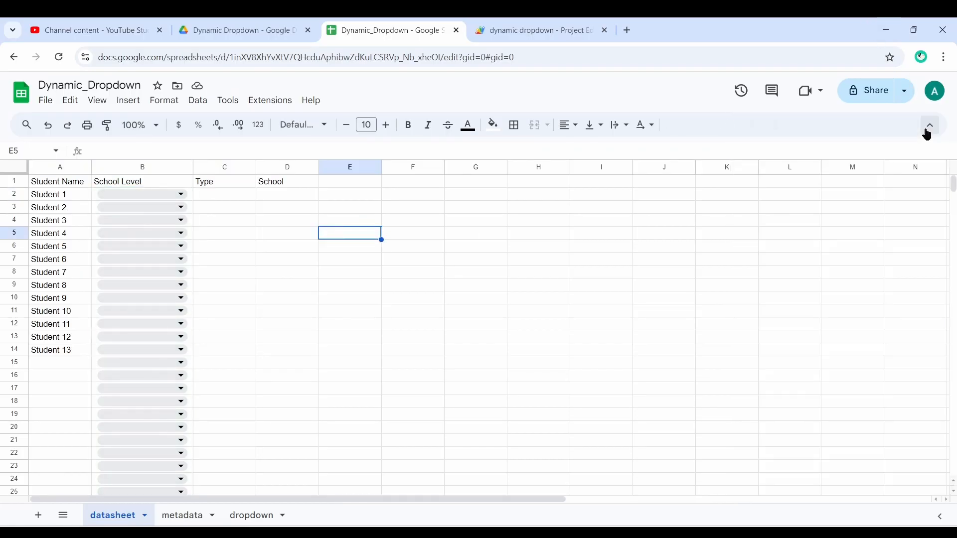
pyautogui.click(274, 298)
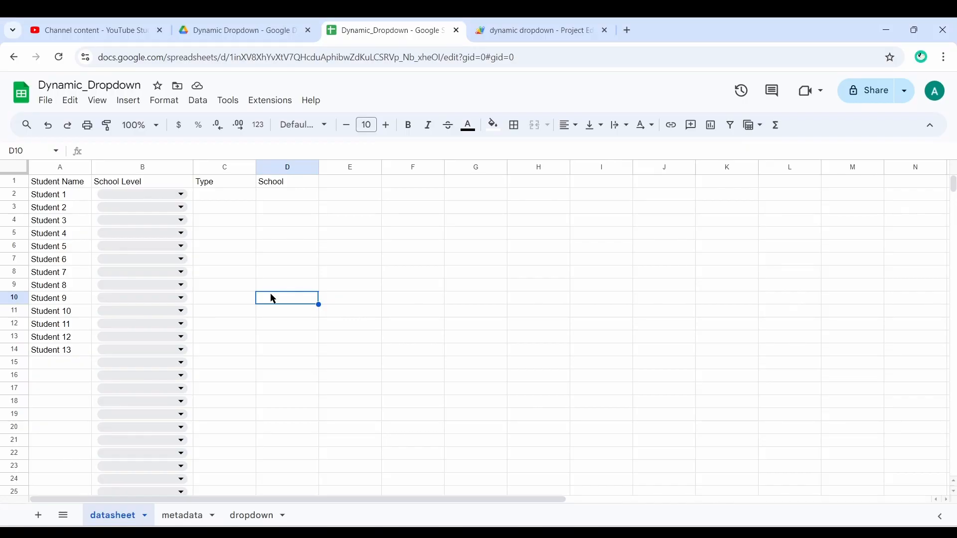
# View the empty dropdown sheet, then examine the whole metadata table, its first Level entry and the Type entries in A2:A29
pyautogui.click(255, 516)
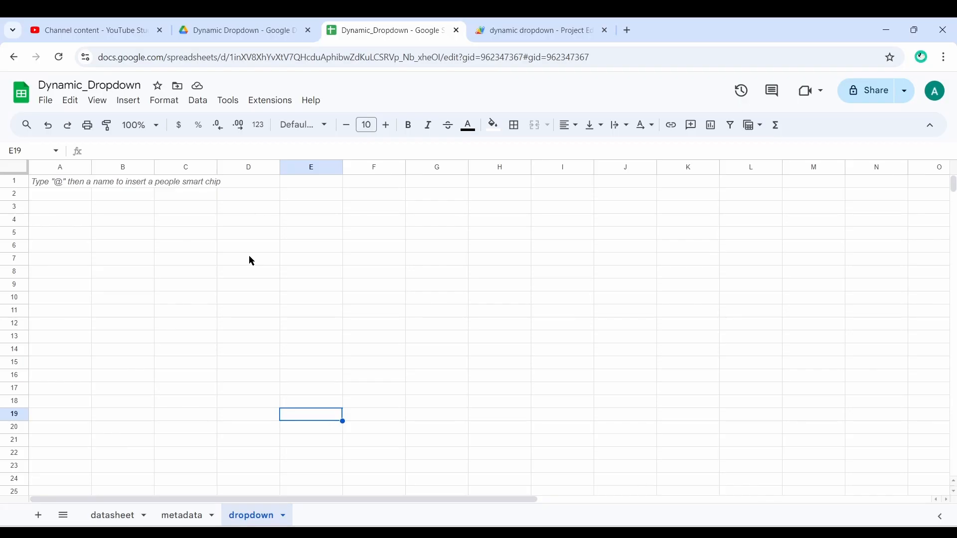
pyautogui.click(172, 519)
pyautogui.scroll(13, 329, 407)
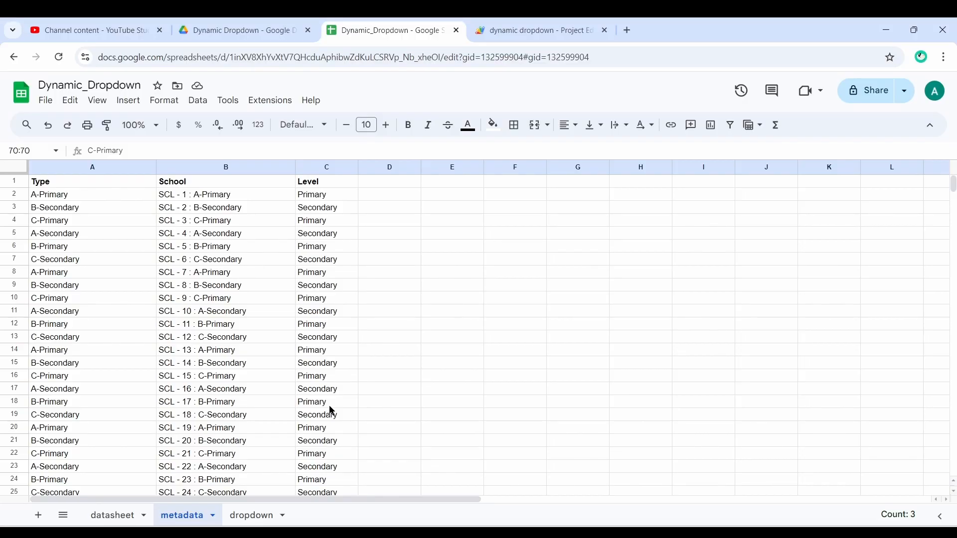
pyautogui.click(15, 168)
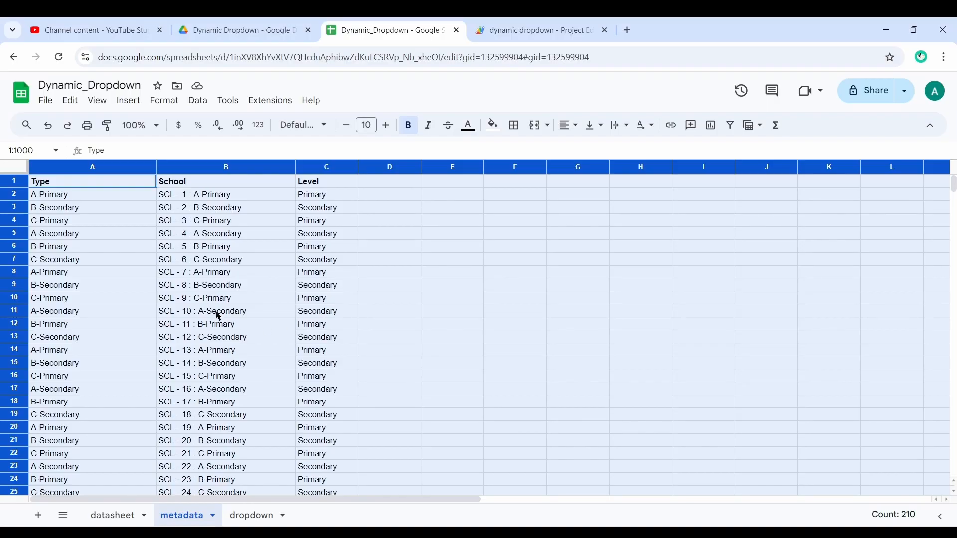
pyautogui.click(325, 201)
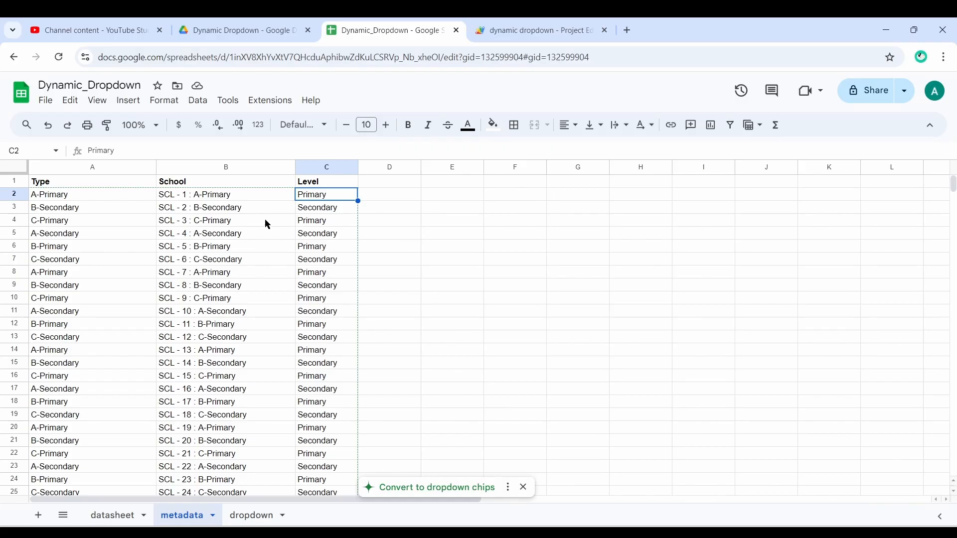
pyautogui.click(78, 172)
pyautogui.moveTo(75, 196); pyautogui.dragTo(89, 461)
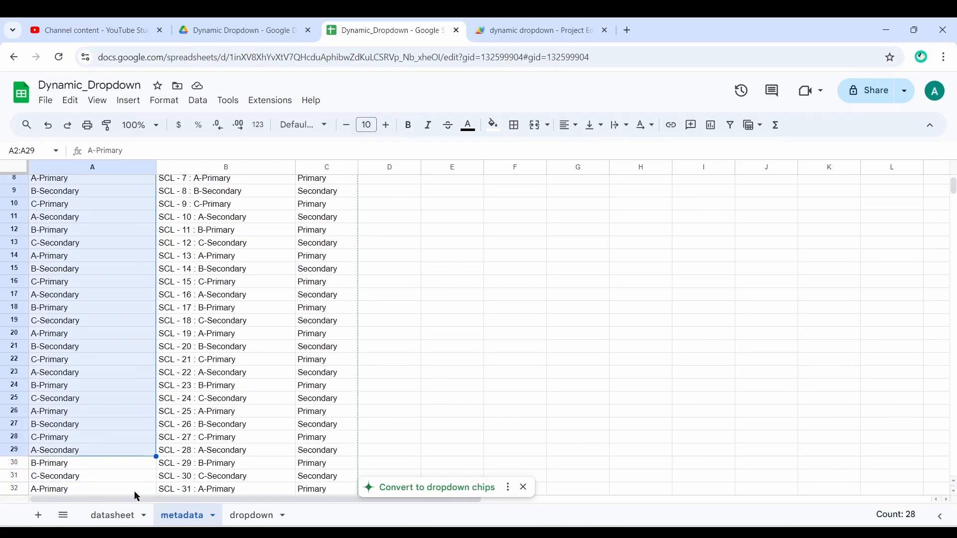
# Locate Student 1's empty Type cell C2 on the datasheet sheet, then switch to the dropdown sheet
pyautogui.click(124, 518)
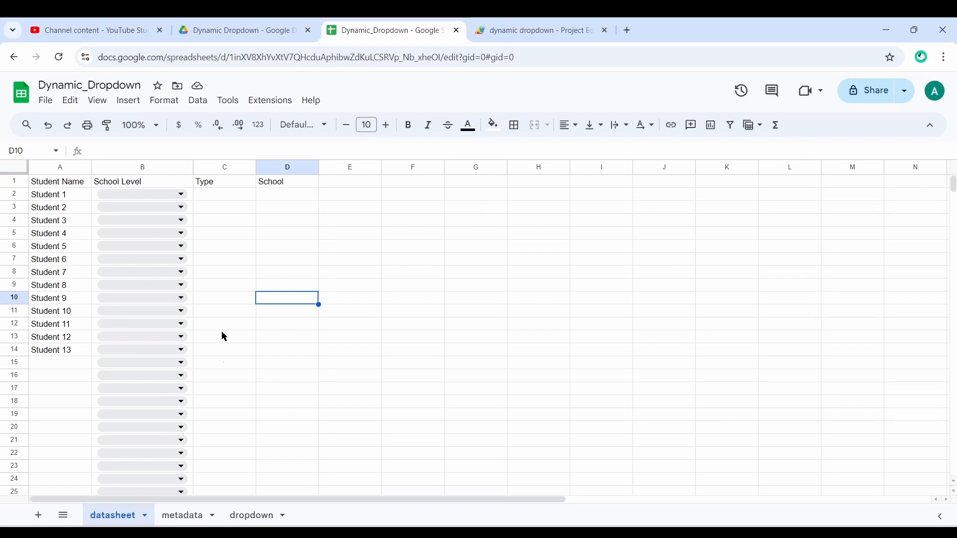
pyautogui.click(239, 194)
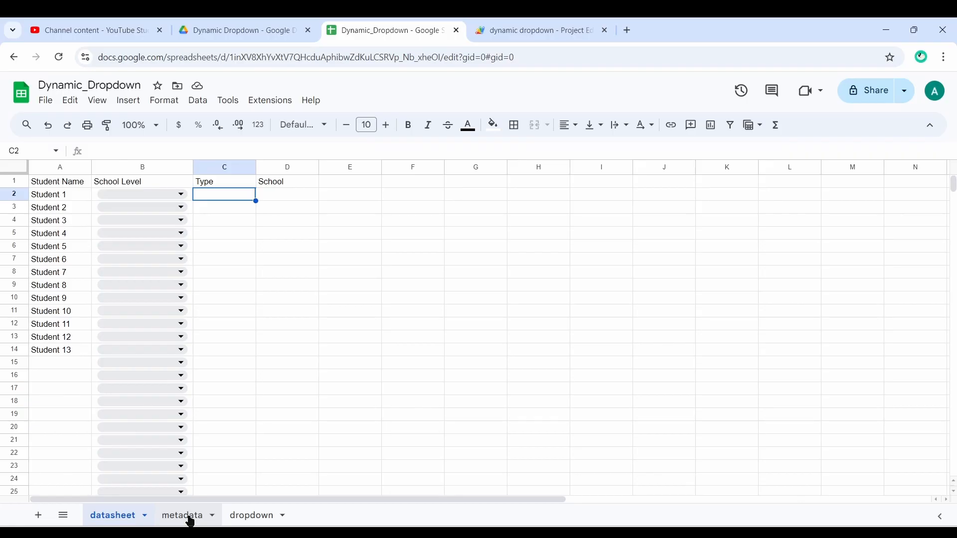
pyautogui.click(267, 520)
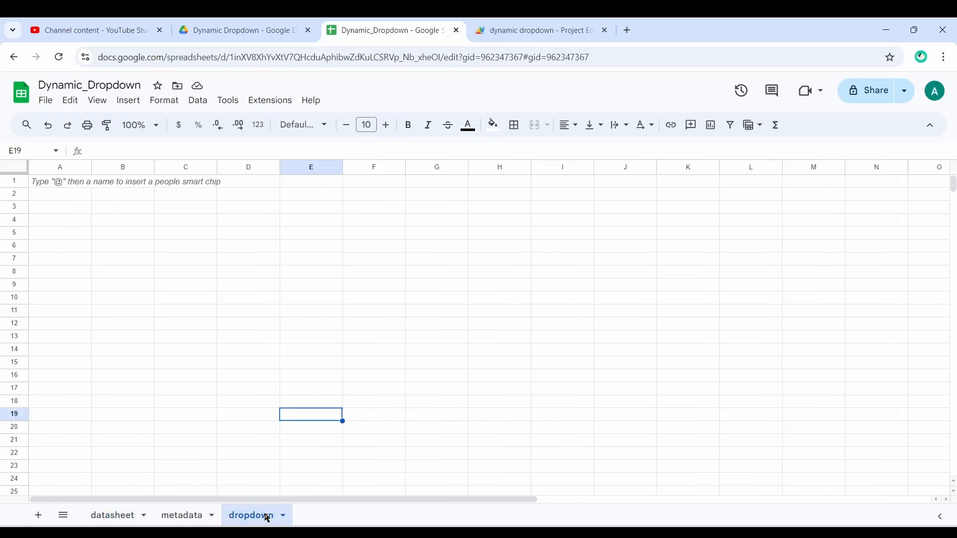
# Review the metadata table, then check the School Level options offered for Student 1 on the datasheet sheet
pyautogui.click(179, 518)
pyautogui.scroll(3, 235, 378)
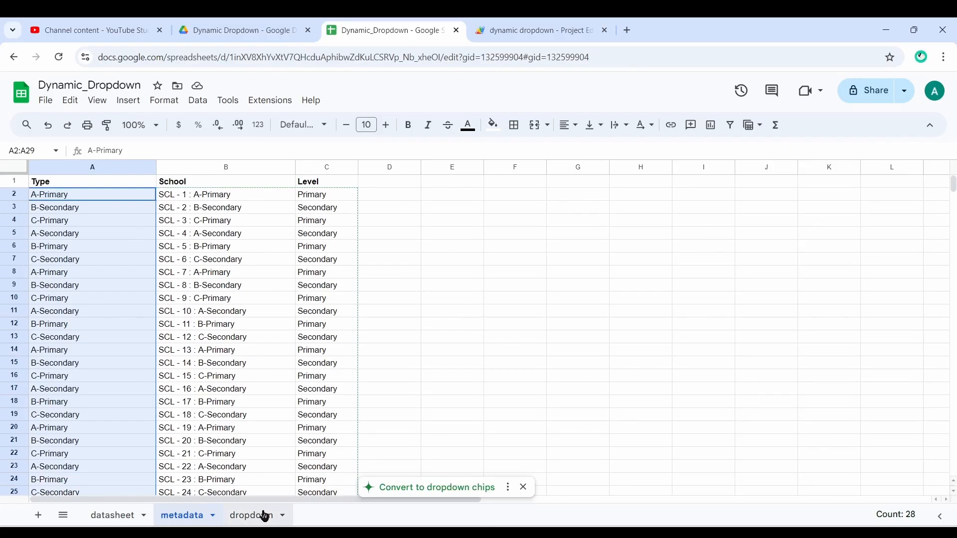
pyautogui.click(118, 517)
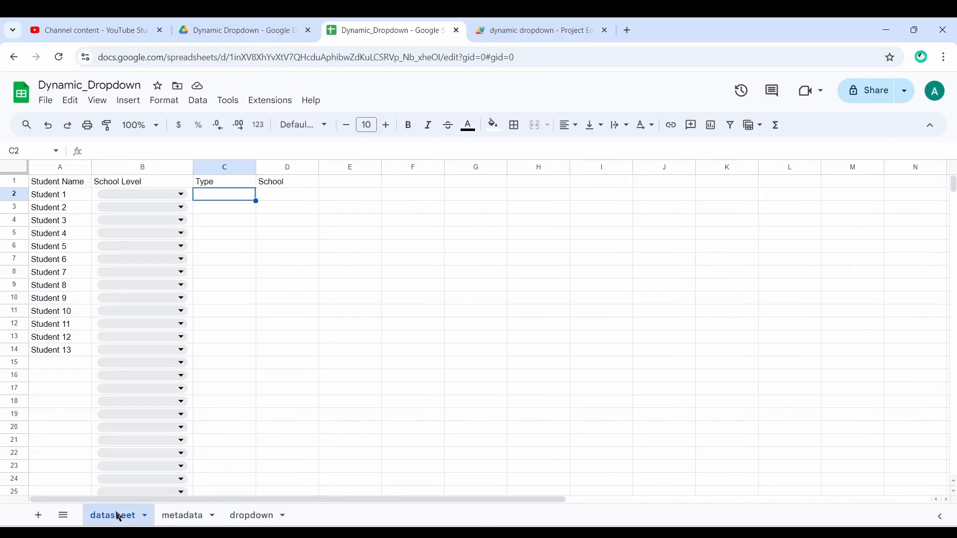
pyautogui.click(175, 196)
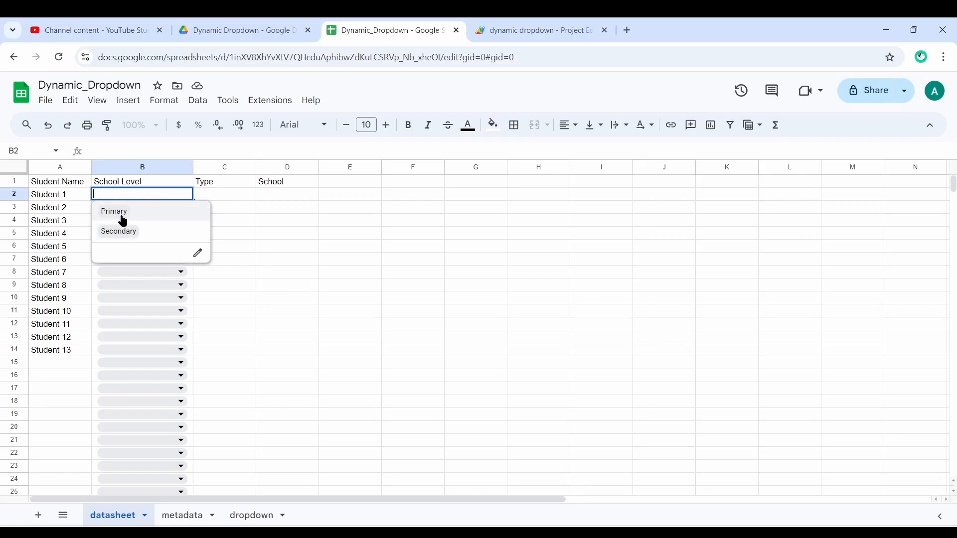
# Enter the headers Primary in A1 and Seconday in B1 of the dropdown sheet
pyautogui.click(255, 515)
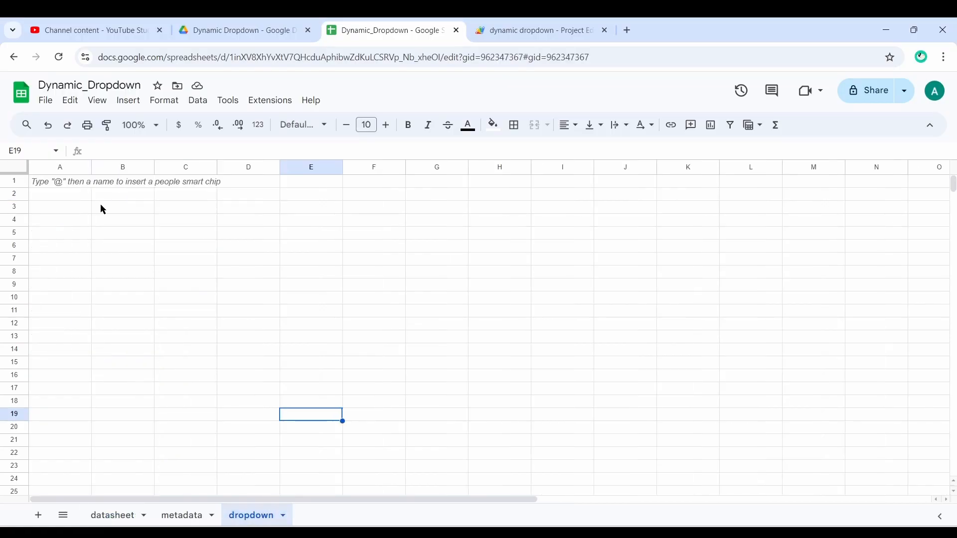
pyautogui.click(70, 189)
pyautogui.write('Pr')
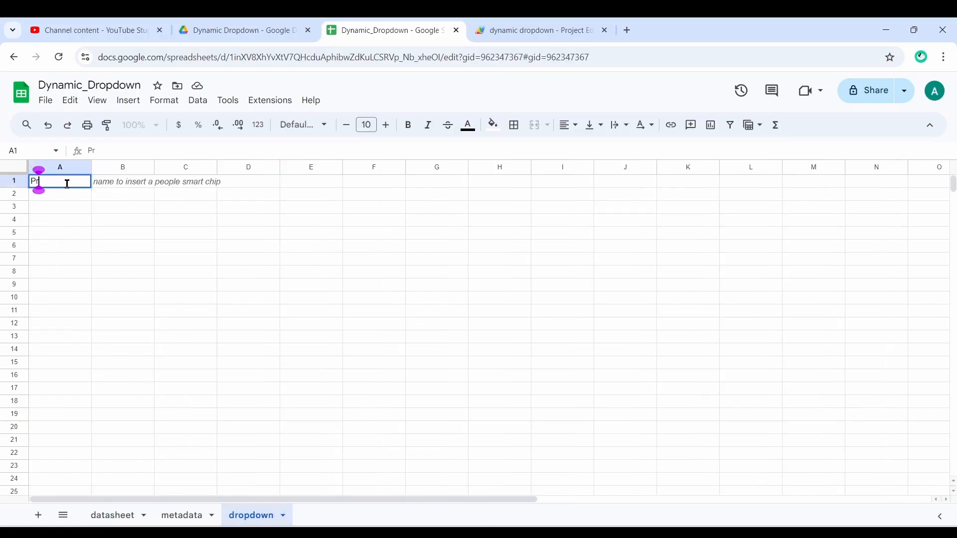
pyautogui.write('imary')
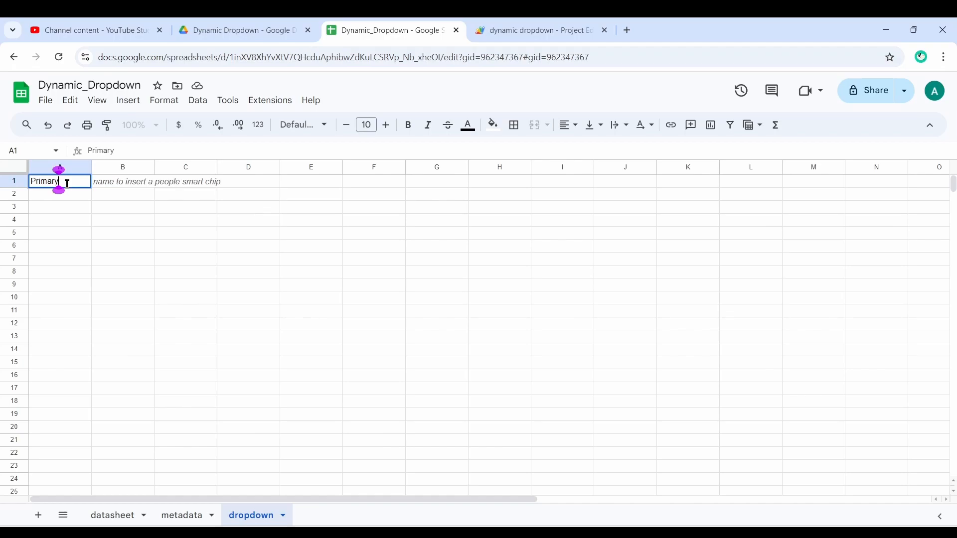
pyautogui.press('Tab')
pyautogui.write('Seconday')
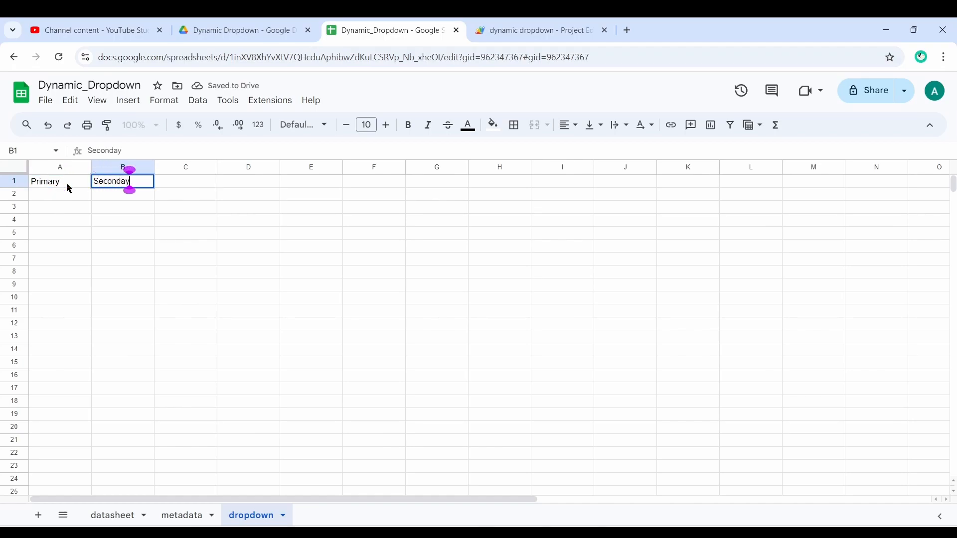
pyautogui.press('Return')
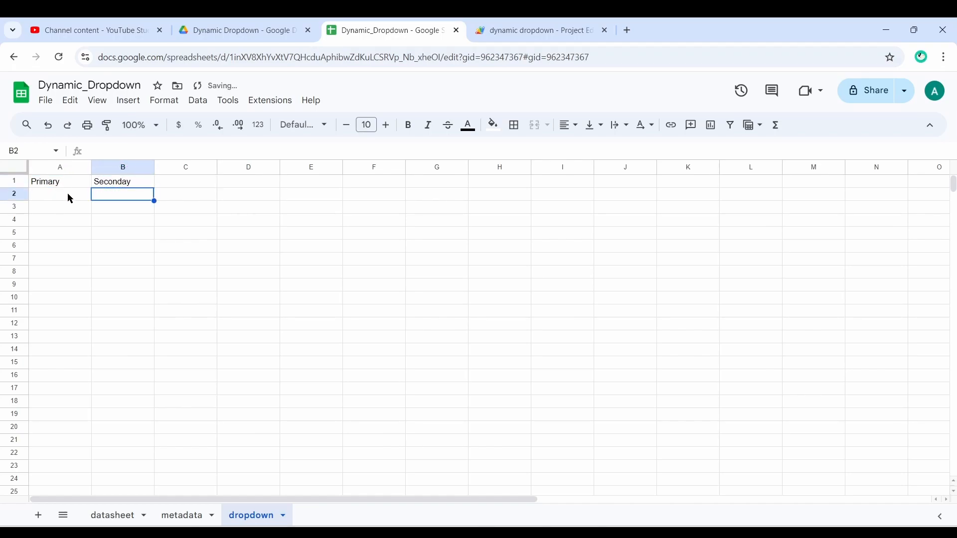
# Select A2:A23 under Primary on the dropdown sheet, then set Student 1's School Level to Primary on the datasheet sheet
pyautogui.moveTo(69, 198); pyautogui.dragTo(62, 469)
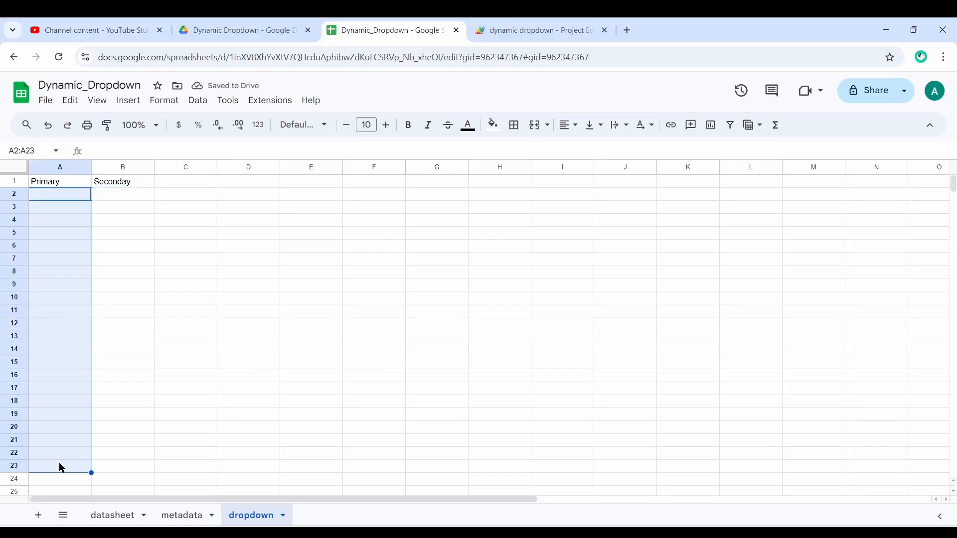
pyautogui.click(120, 516)
pyautogui.click(165, 193)
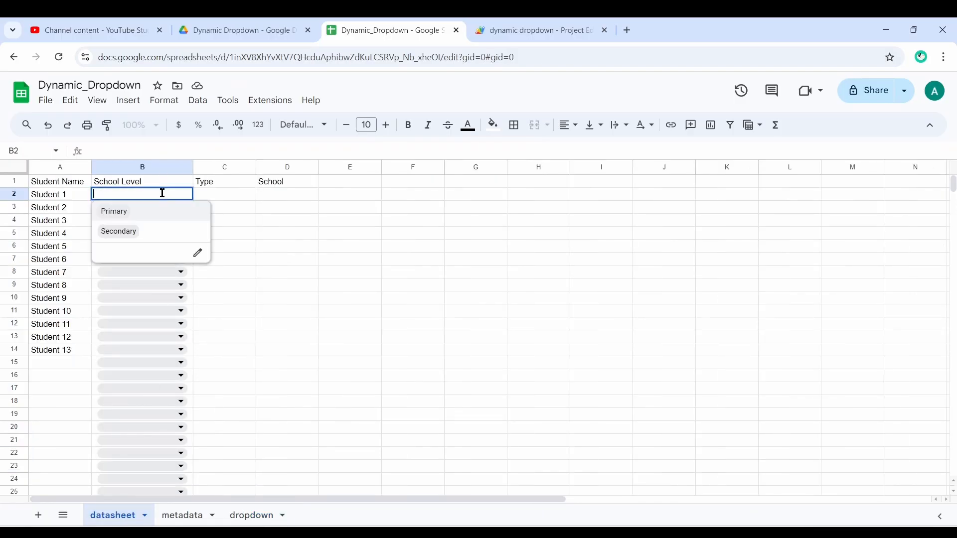
pyautogui.click(146, 213)
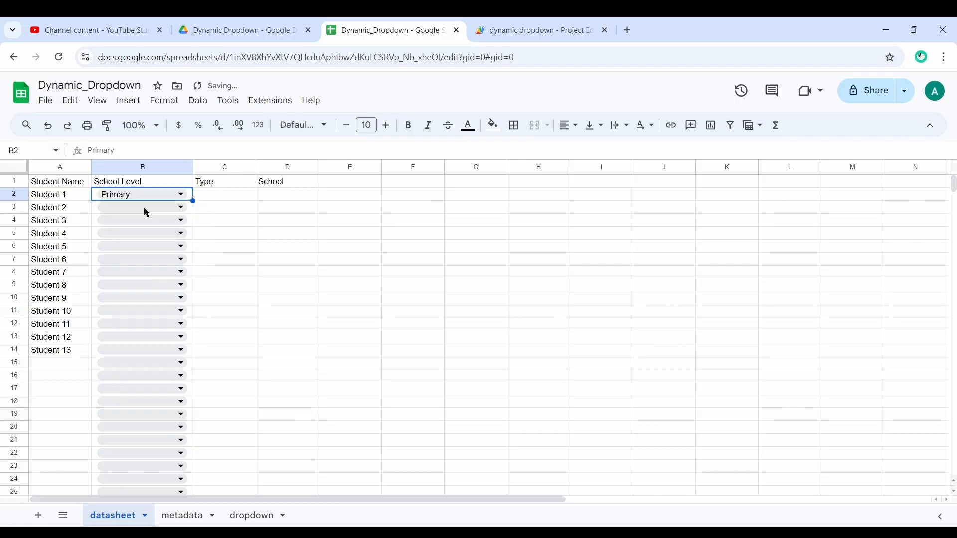
# Select B2:B23 under Seconday on the dropdown sheet, then set Student 2's School Level to Secondary on the datasheet sheet
pyautogui.click(274, 519)
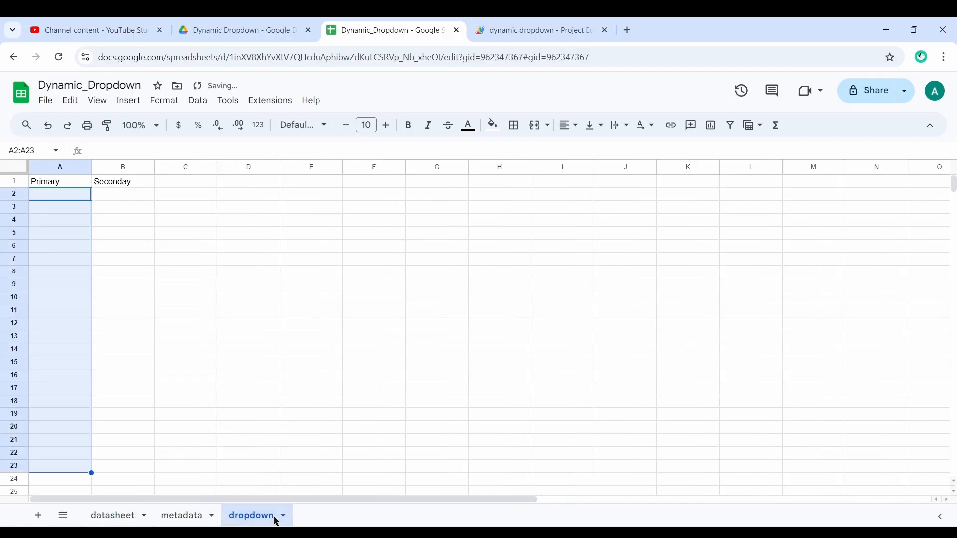
pyautogui.click(125, 198)
pyautogui.moveTo(125, 197); pyautogui.dragTo(114, 471)
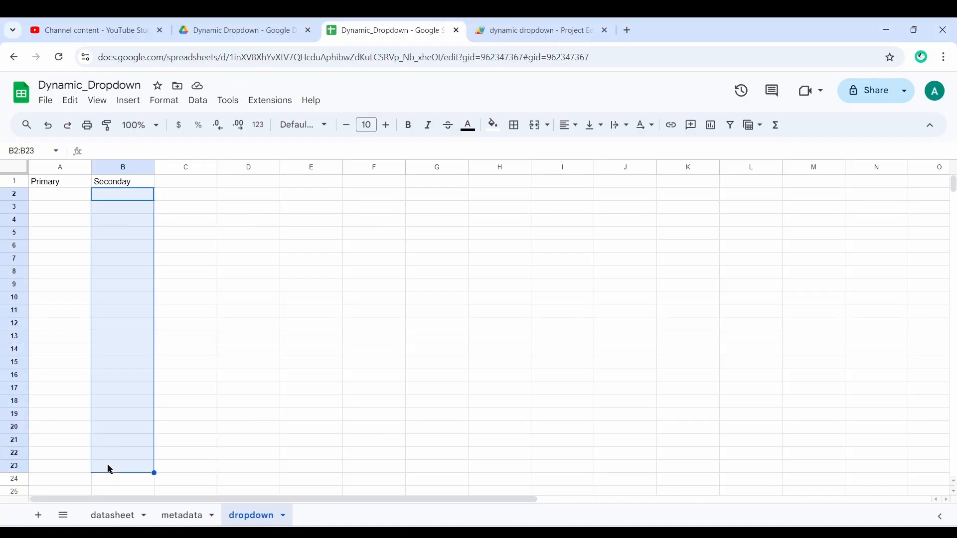
pyautogui.click(118, 516)
pyautogui.click(156, 207)
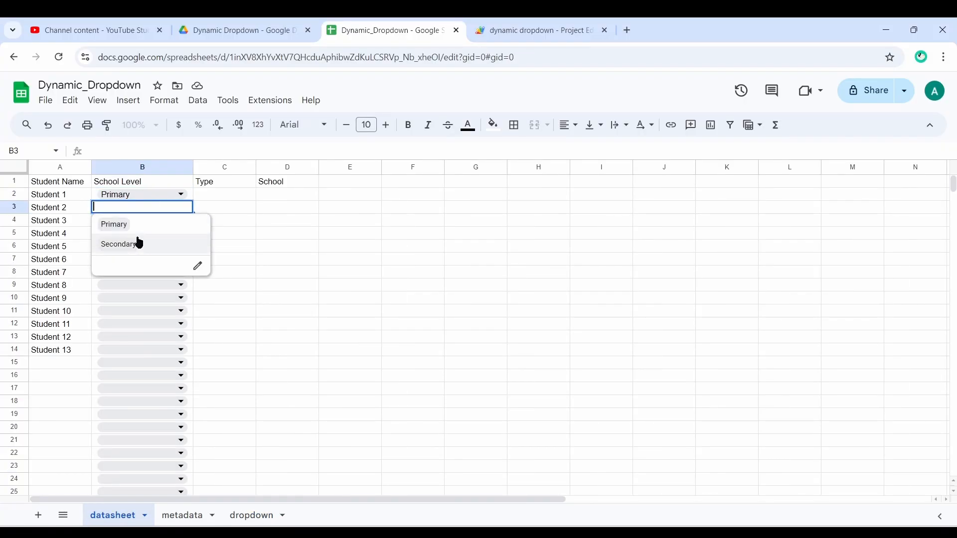
pyautogui.click(139, 243)
# Clear the School Level entries of Student 1 and Student 2 in B2:B3
pyautogui.click(192, 197)
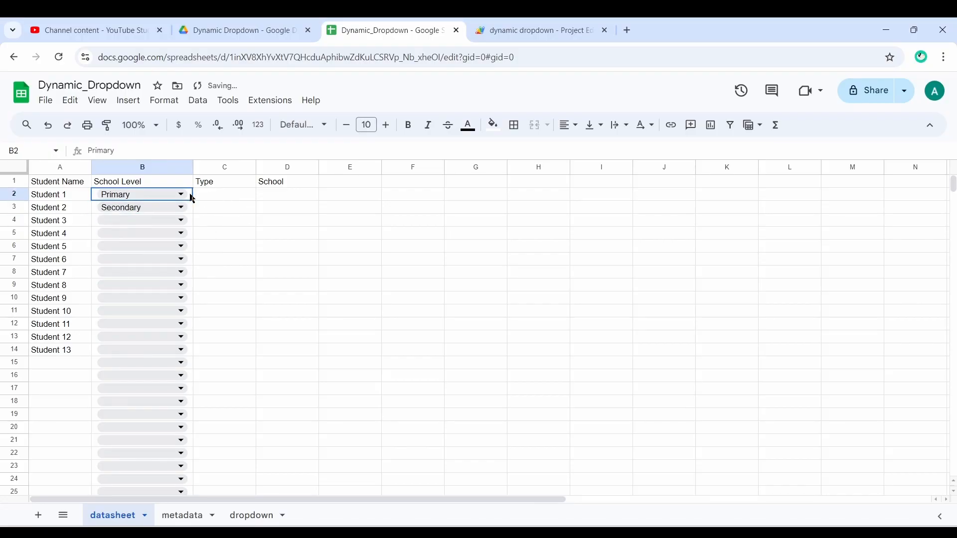
pyautogui.moveTo(193, 198); pyautogui.dragTo(193, 215)
pyautogui.press('Delete')
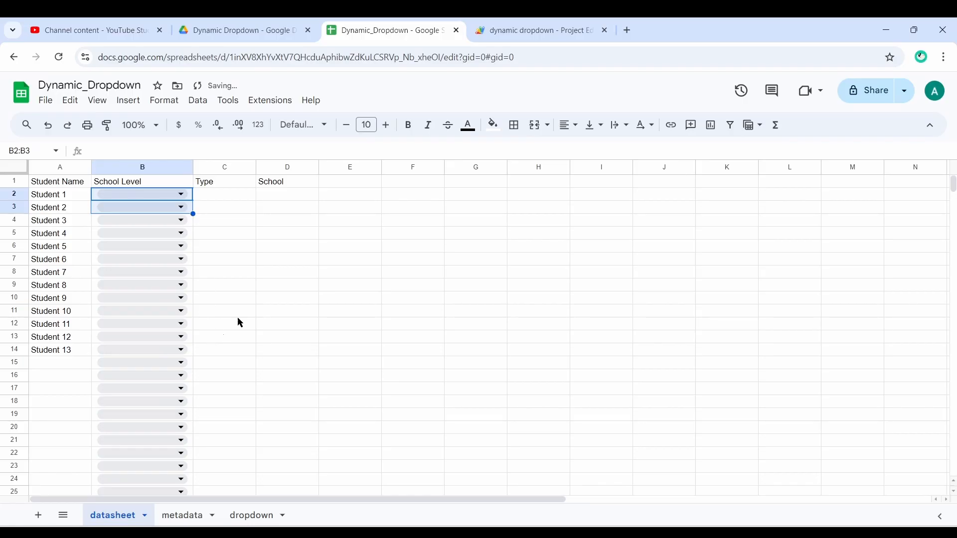
# Compare the metadata sheet's Level and Type columns with the Type column C on the datasheet sheet
pyautogui.click(188, 515)
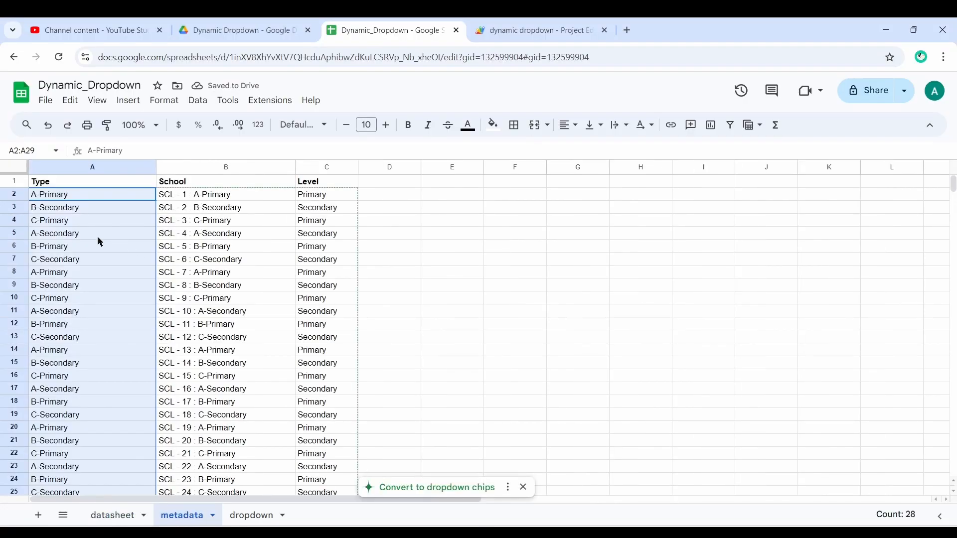
pyautogui.click(326, 167)
pyautogui.click(112, 515)
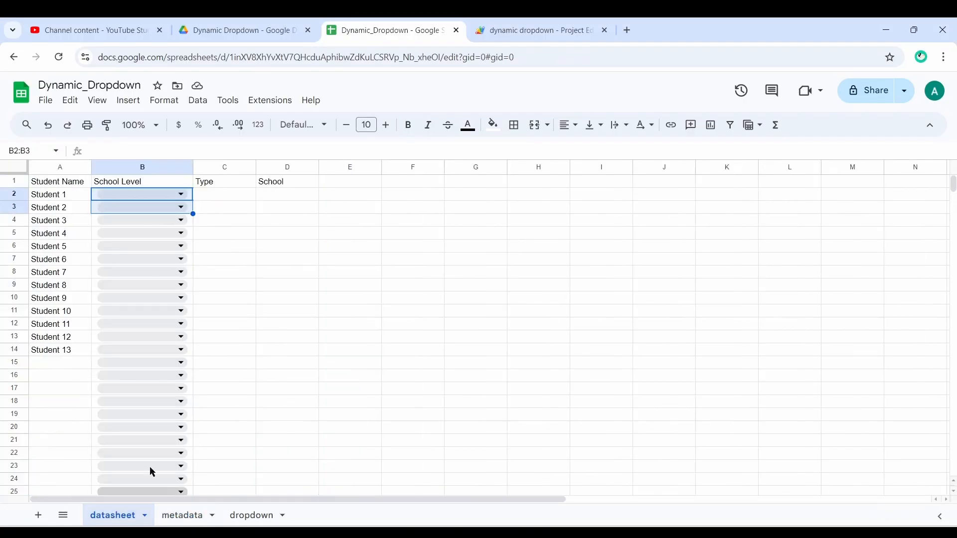
pyautogui.click(227, 170)
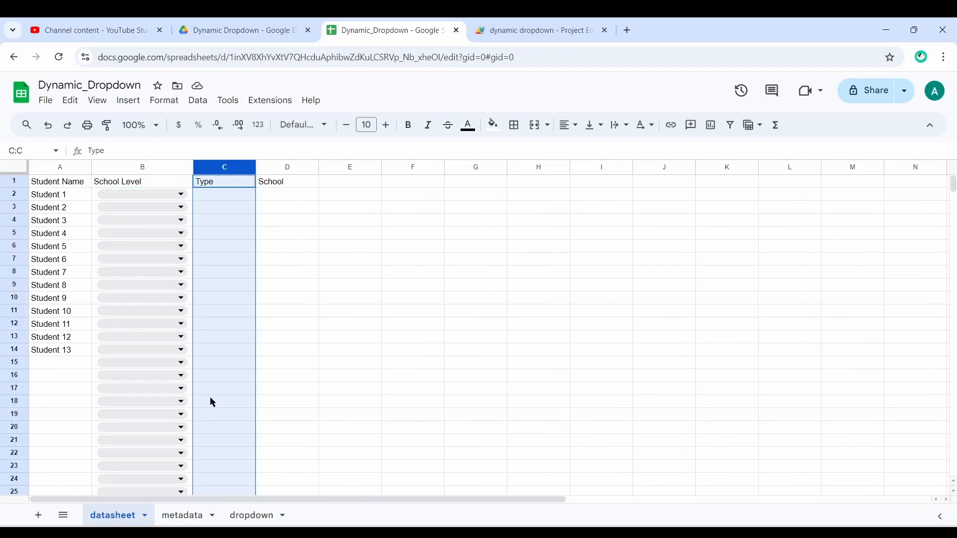
pyautogui.click(182, 516)
pyautogui.click(98, 168)
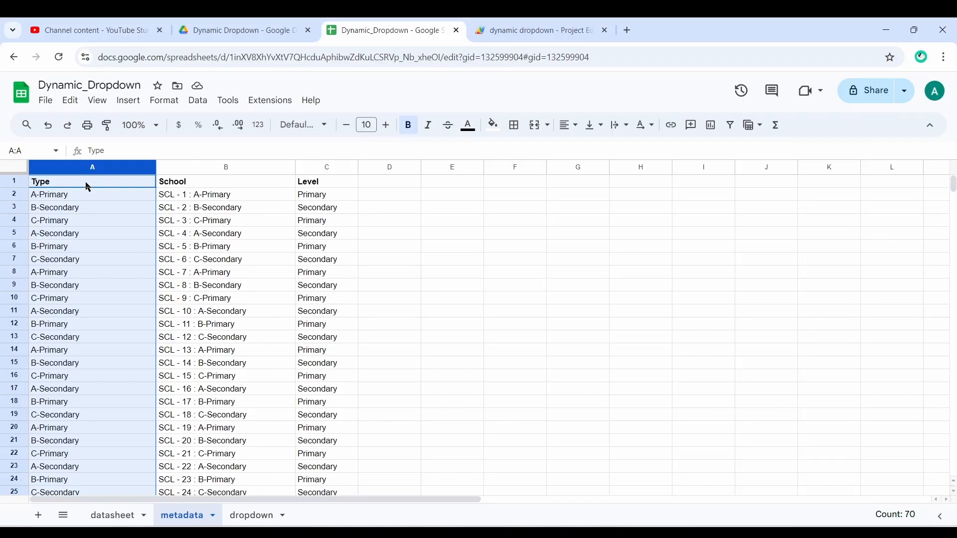
# Add a filter to the metadata sheet showing only Type A-Primary and select the matching School entries
pyautogui.click(24, 170)
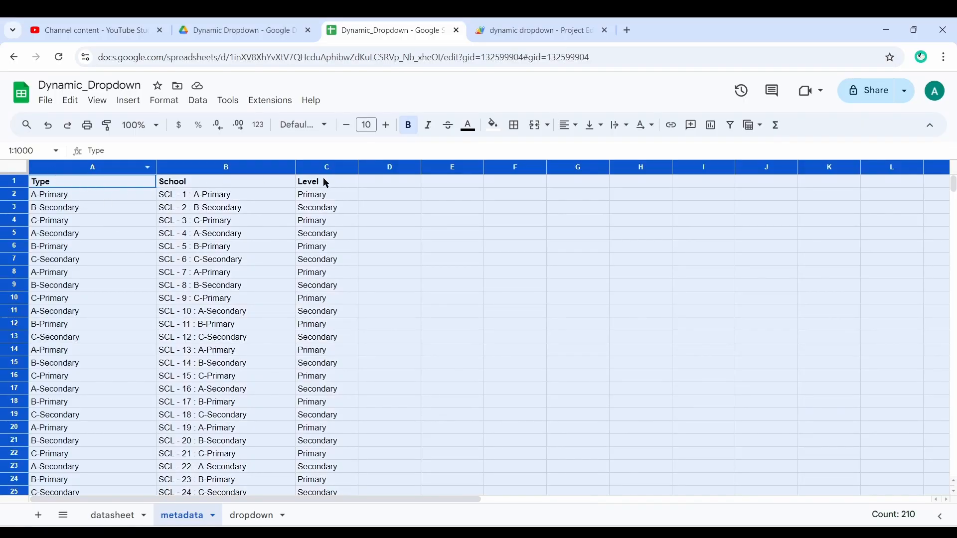
pyautogui.click(731, 125)
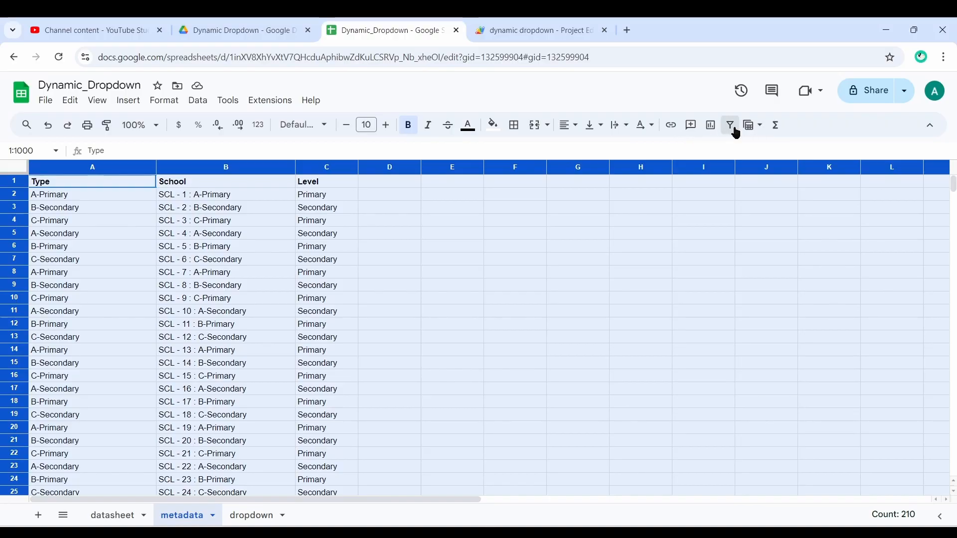
pyautogui.click(150, 181)
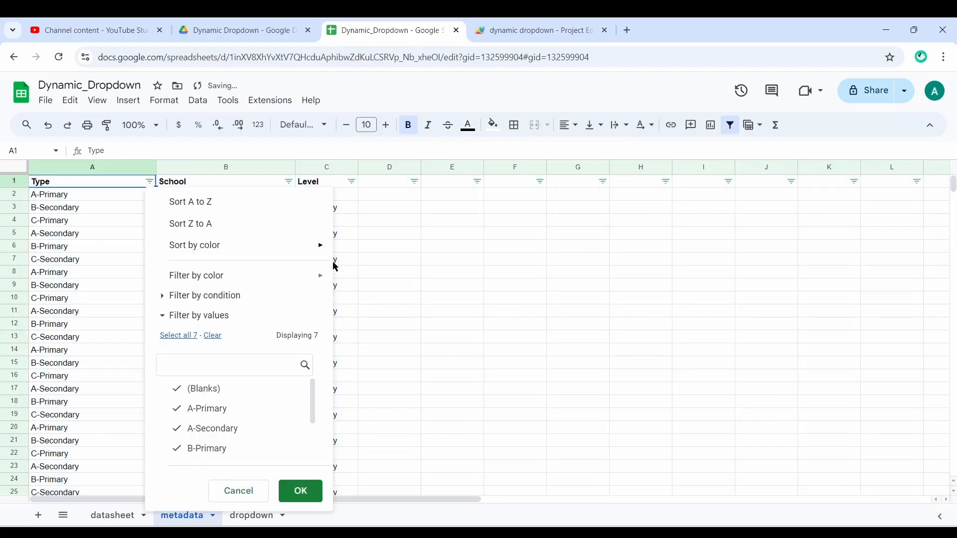
pyautogui.click(213, 335)
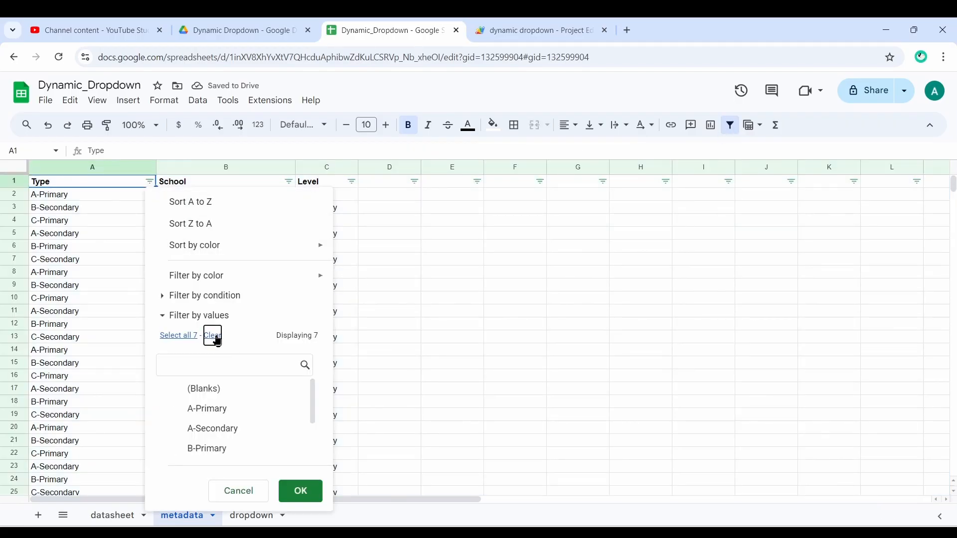
pyautogui.click(221, 414)
pyautogui.click(304, 491)
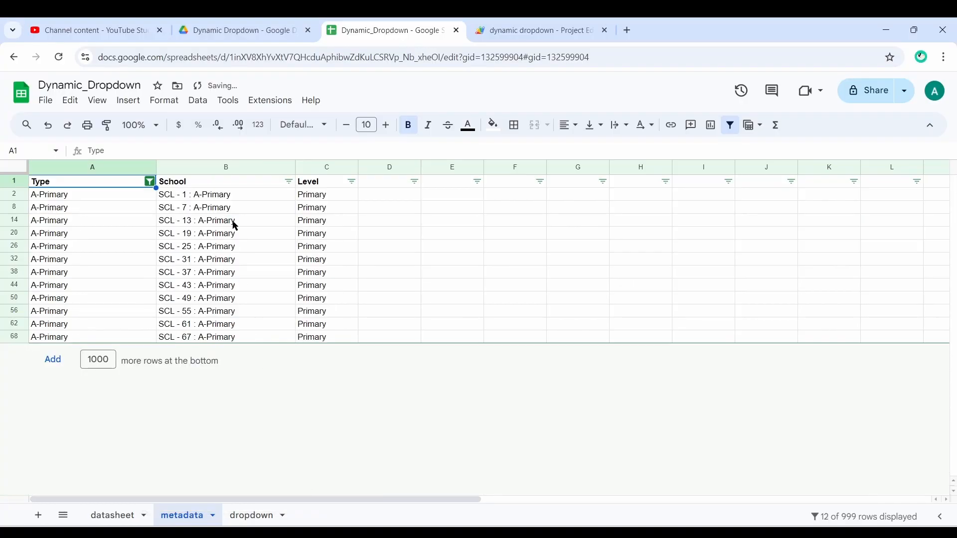
pyautogui.moveTo(183, 198); pyautogui.dragTo(188, 344)
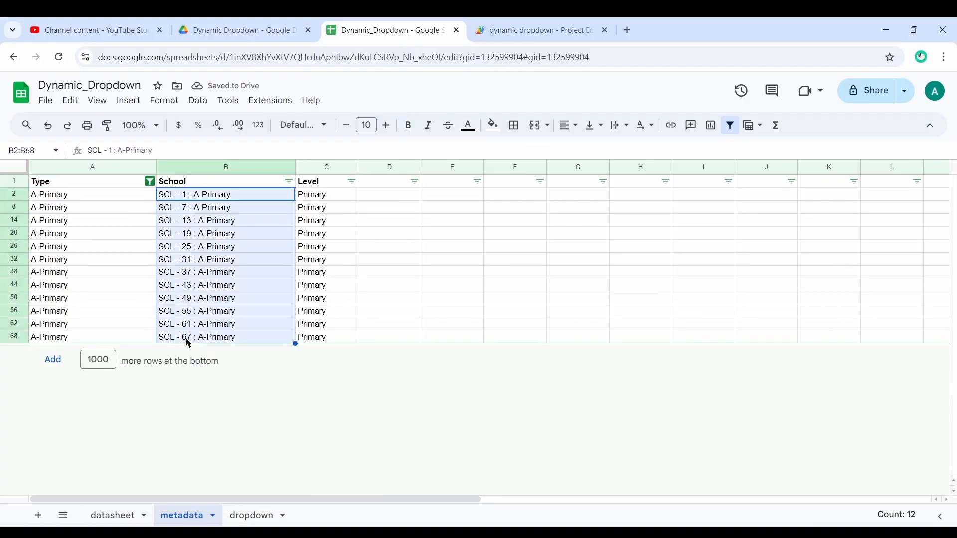
# Switch the Type filter to A-Secondary only, select its School entries, and remove the filter from the metadata sheet
pyautogui.click(149, 181)
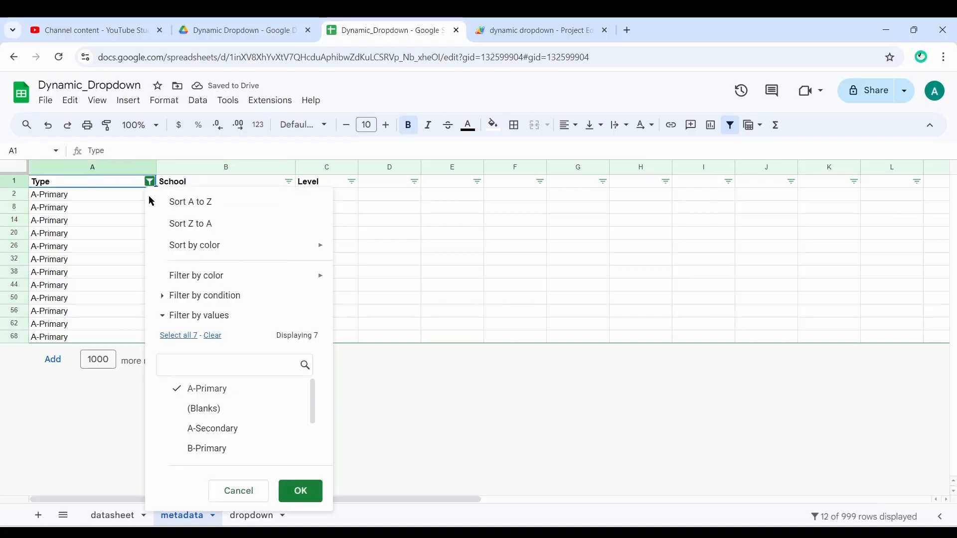
pyautogui.click(194, 429)
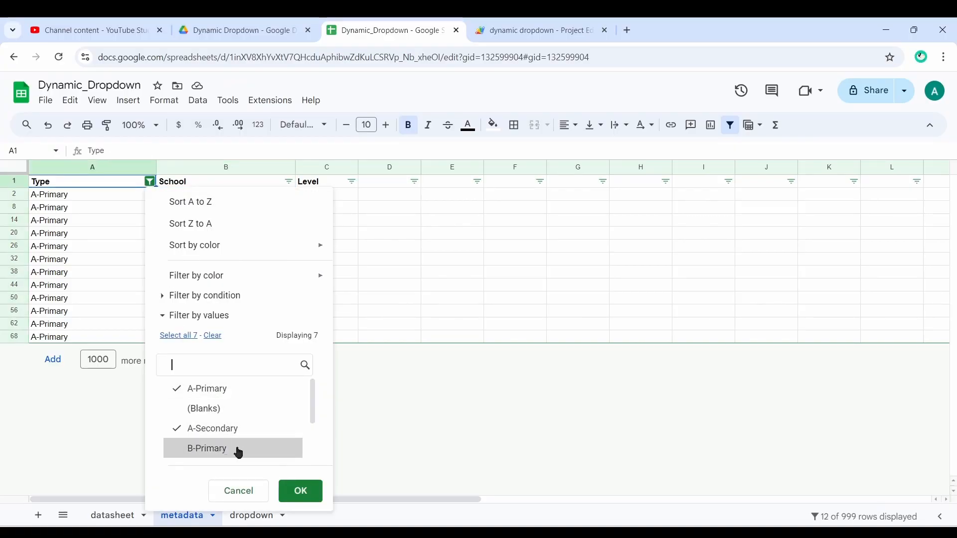
pyautogui.click(198, 394)
pyautogui.click(293, 491)
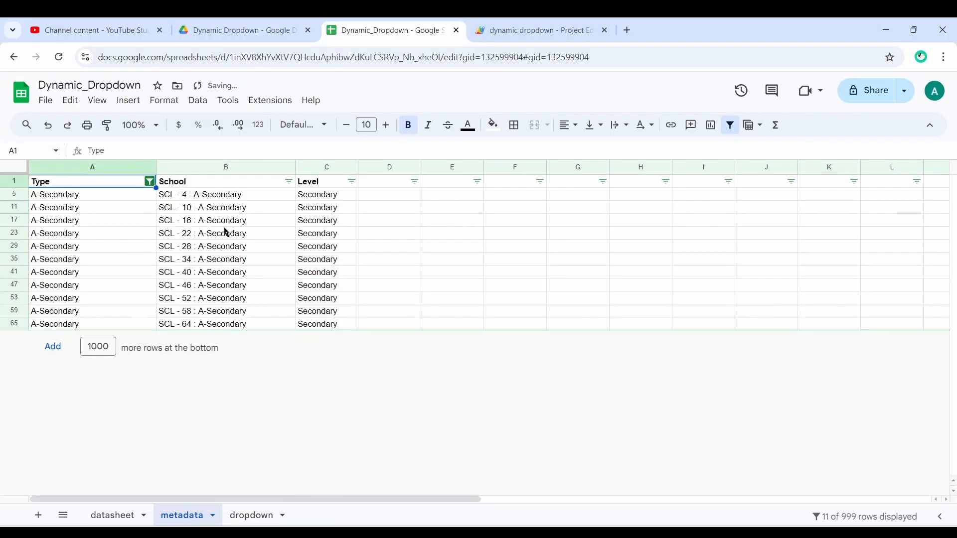
pyautogui.moveTo(227, 204); pyautogui.dragTo(235, 327)
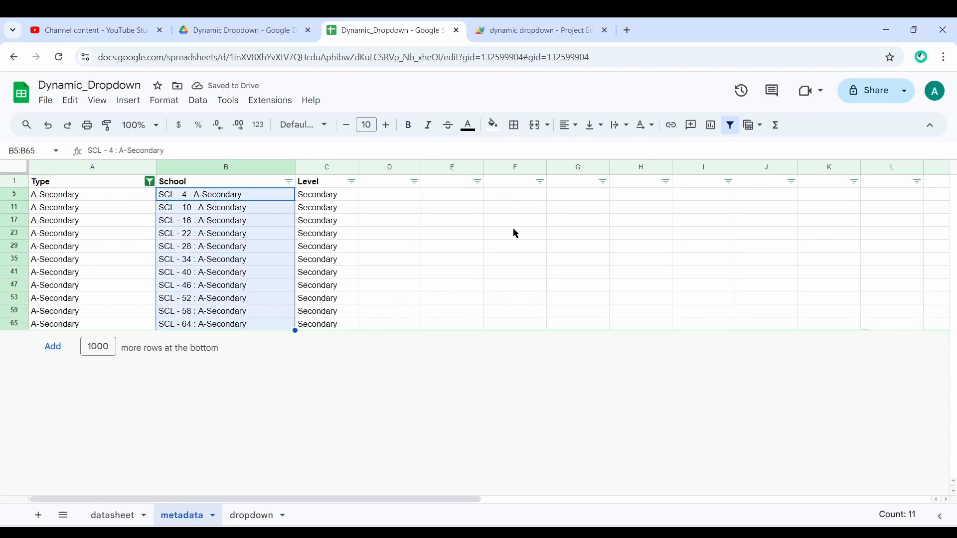
pyautogui.click(730, 126)
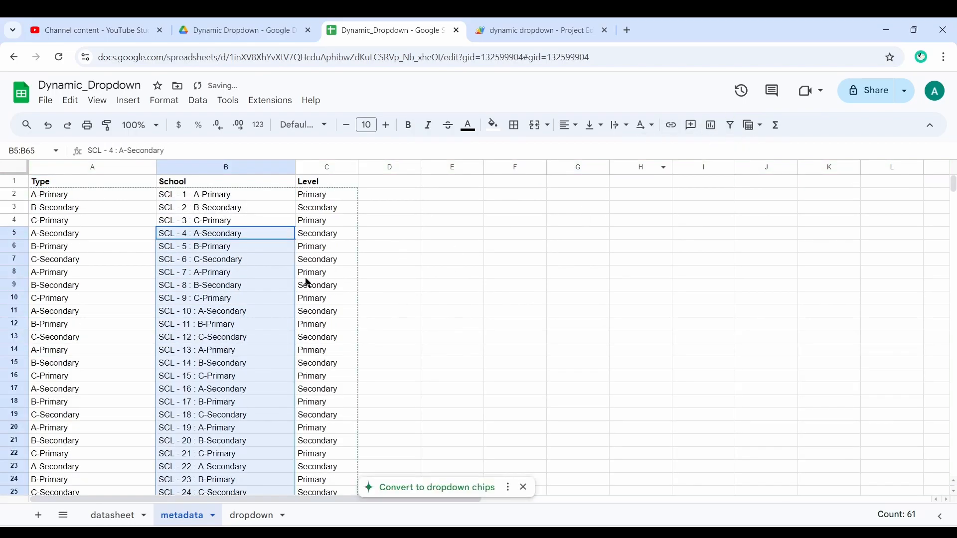
# Check the metadata table against the dropdown sheet and locate the empty cells A2:A10 under the Primary header
pyautogui.click(250, 516)
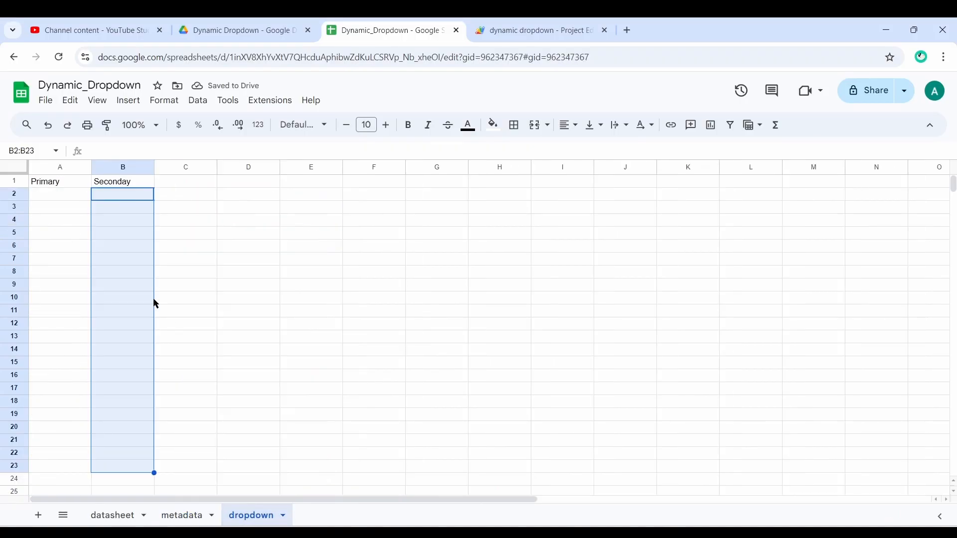
pyautogui.click(177, 518)
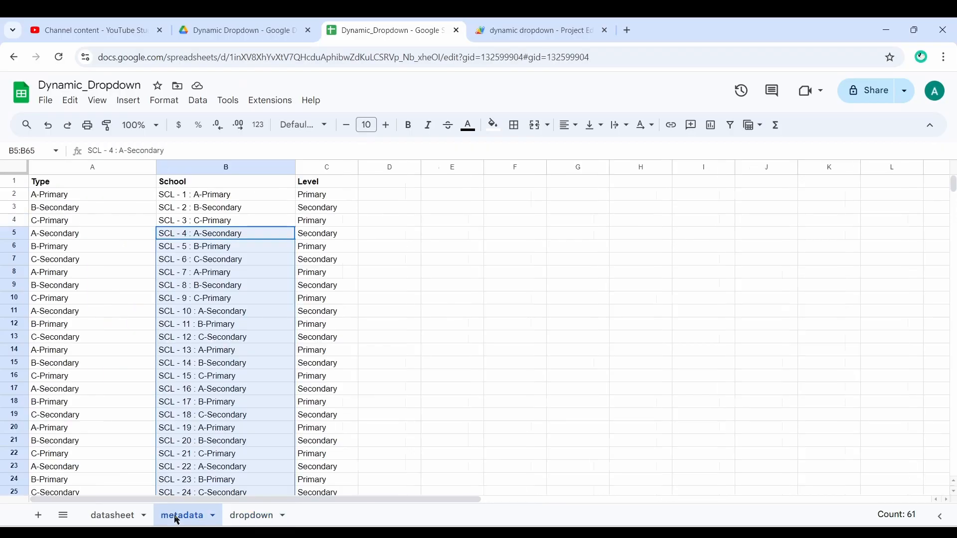
pyautogui.click(253, 518)
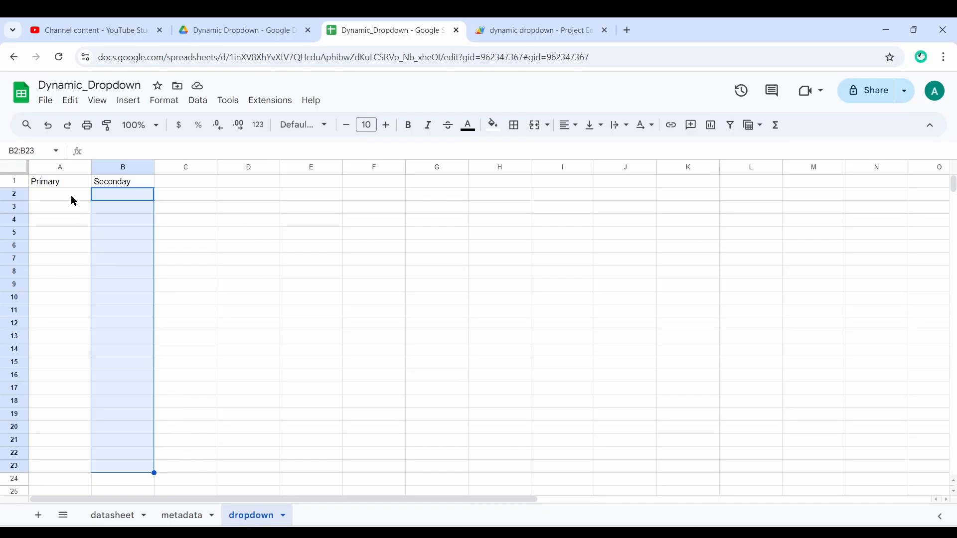
pyautogui.moveTo(73, 193); pyautogui.dragTo(69, 302)
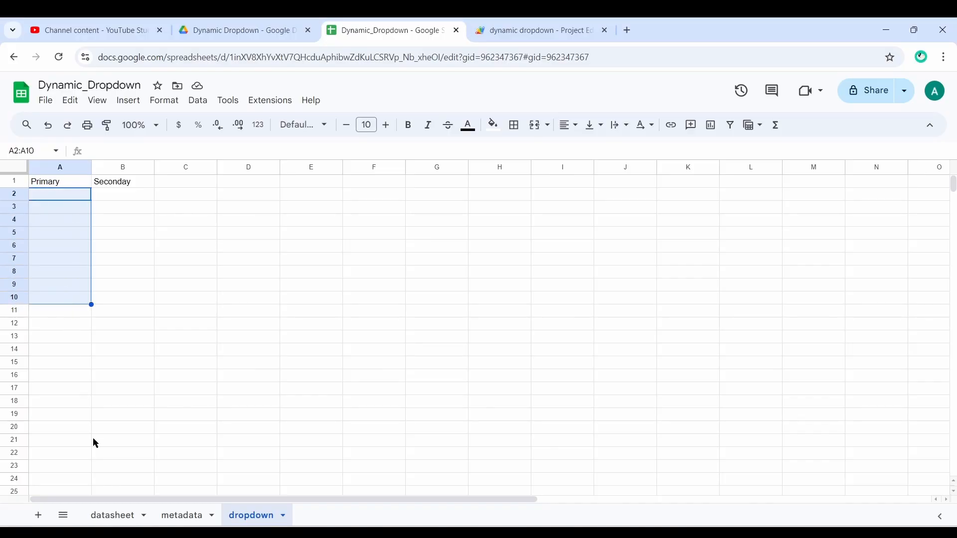
# Add a filter to the metadata sheet that shows only the rows whose Level is Primary
pyautogui.click(100, 516)
pyautogui.click(227, 195)
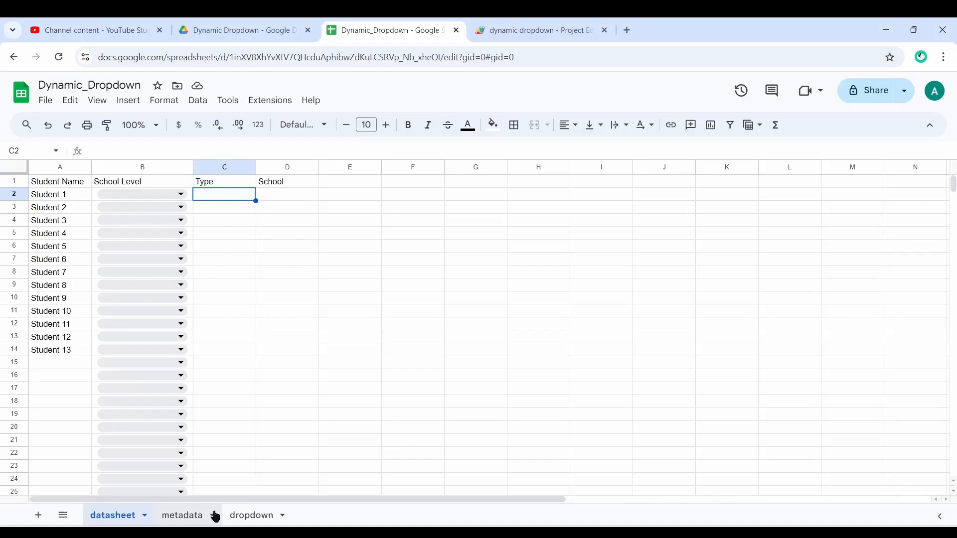
pyautogui.click(183, 518)
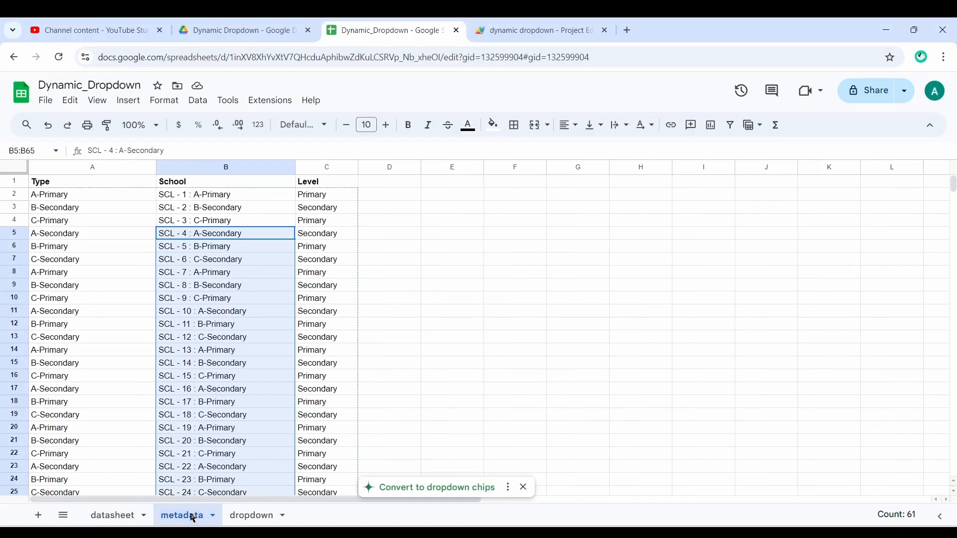
pyautogui.click(323, 195)
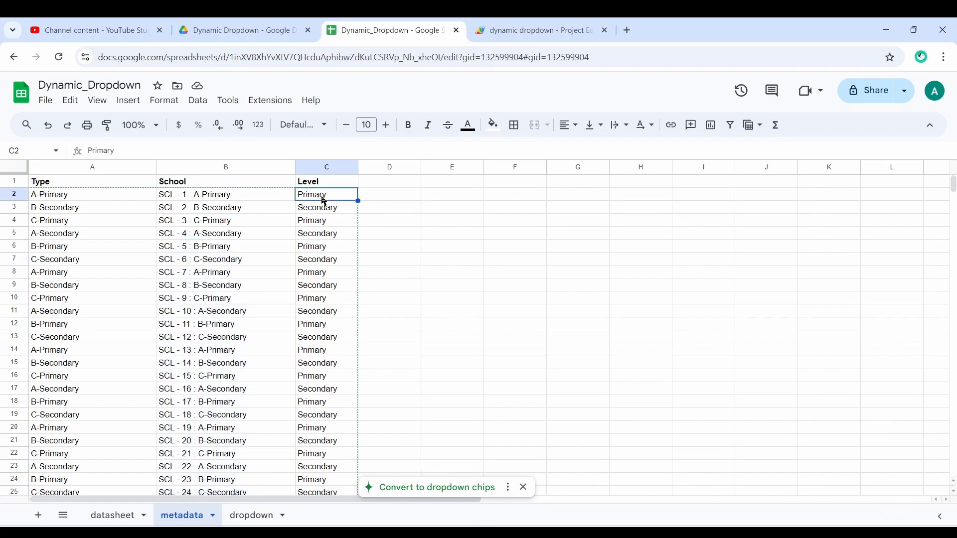
pyautogui.click(16, 173)
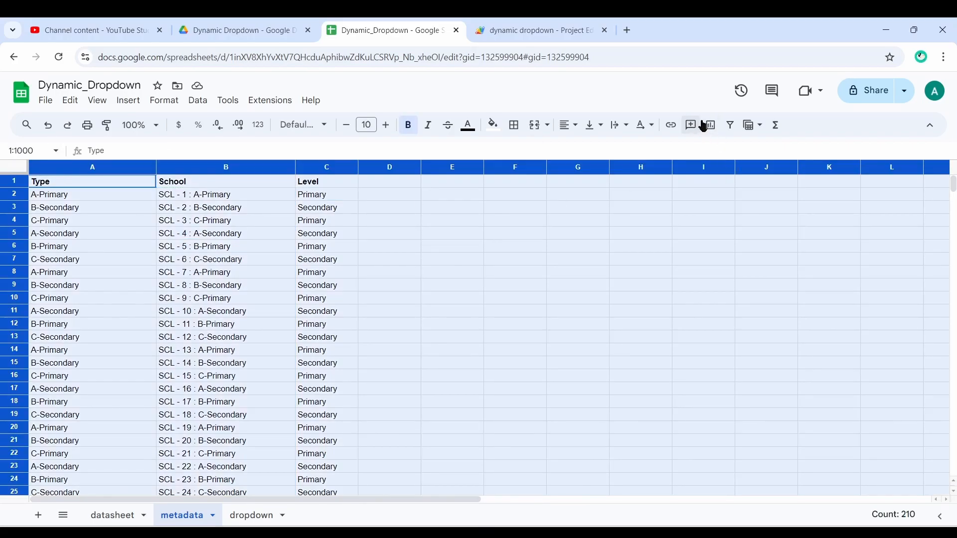
pyautogui.click(730, 125)
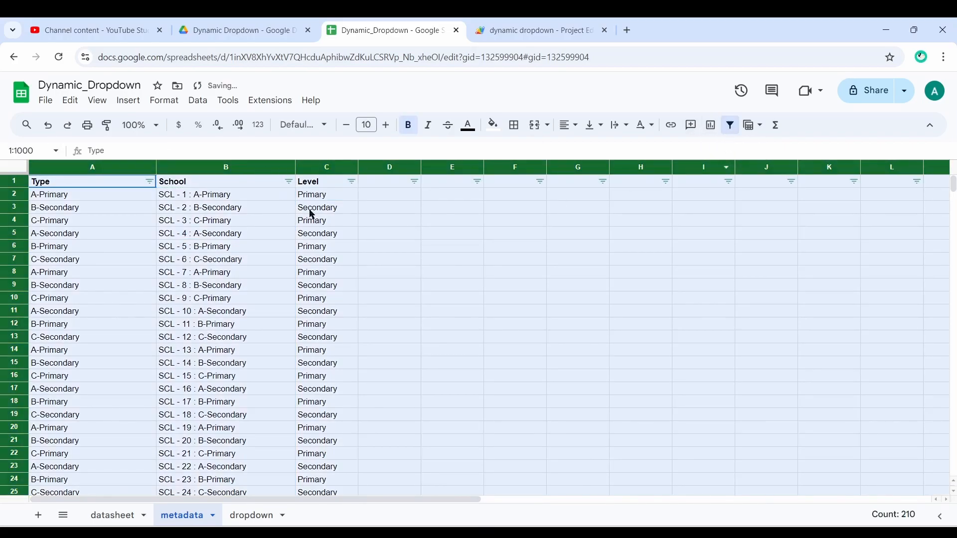
pyautogui.click(352, 181)
pyautogui.click(237, 336)
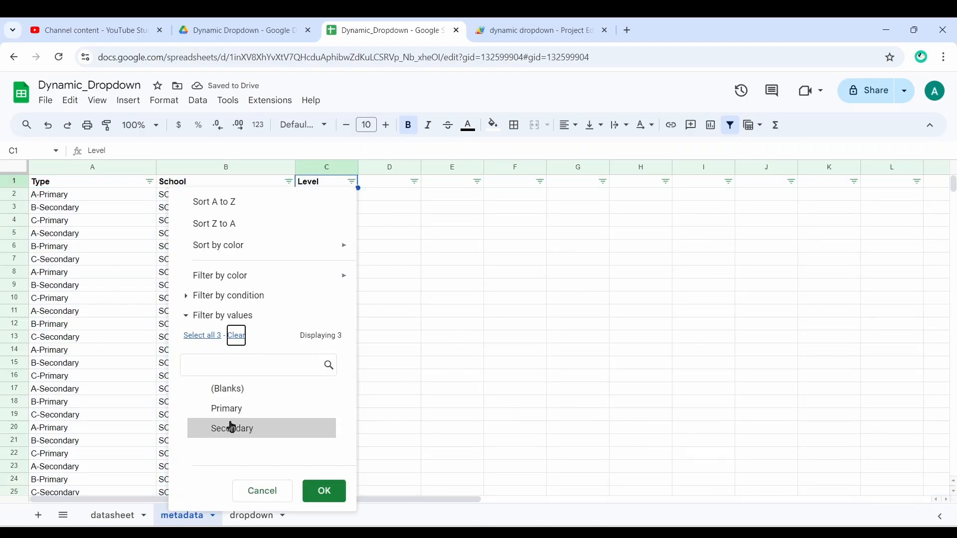
pyautogui.click(263, 412)
pyautogui.click(324, 492)
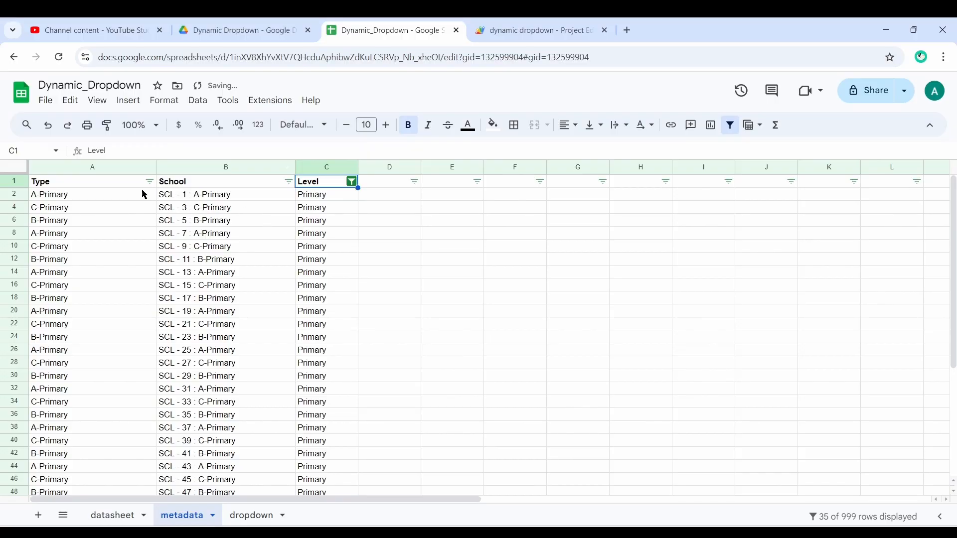
# Copy the filtered Type entries A2:A70 from the metadata sheet into the dropdown sheet under the Primary header, starting at A2
pyautogui.moveTo(67, 197); pyautogui.dragTo(73, 474)
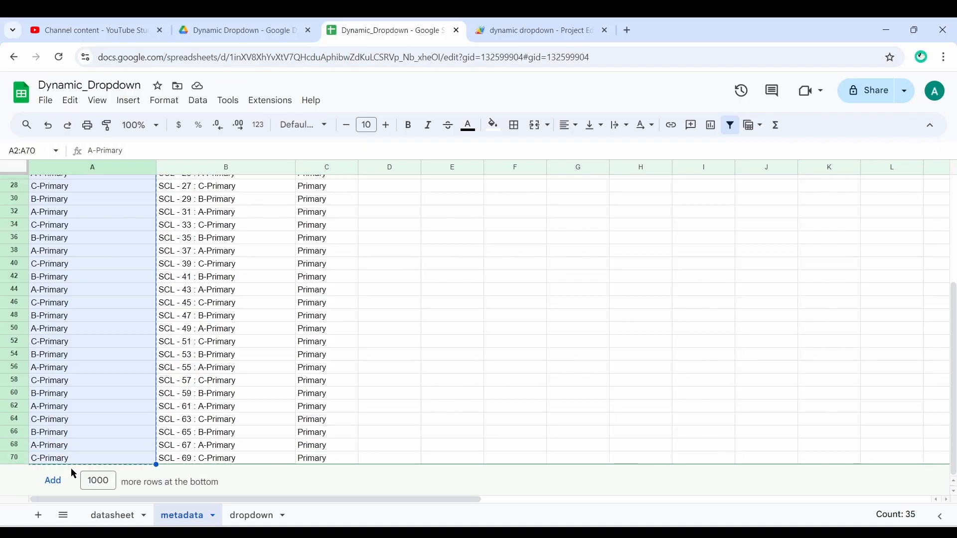
pyautogui.click(264, 515)
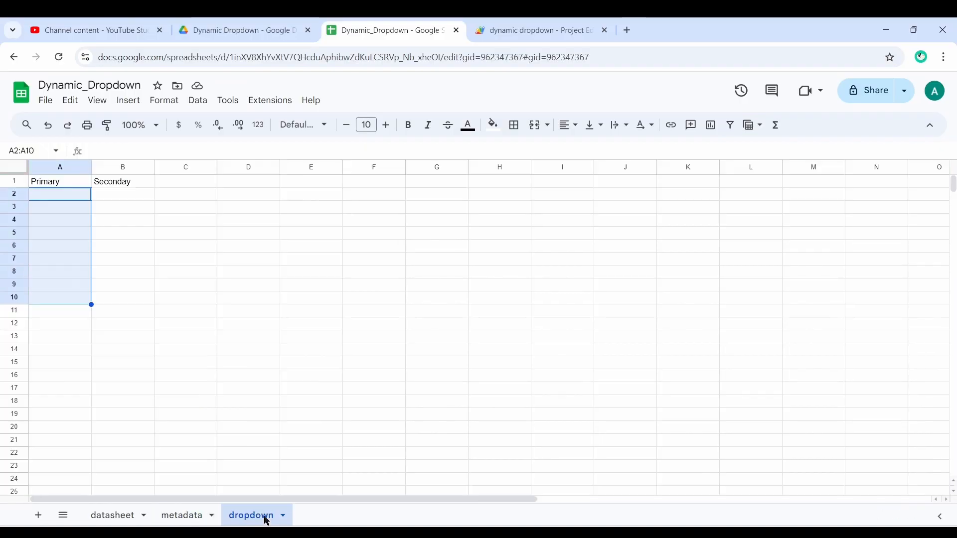
pyautogui.click(61, 195)
pyautogui.hotkey('ctrl', 'shift', 'i')
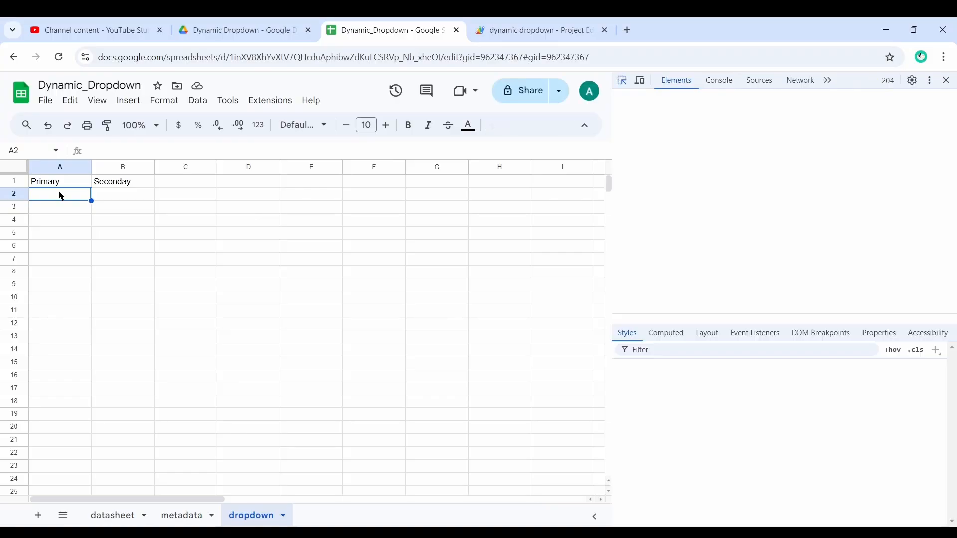
pyautogui.click(947, 80)
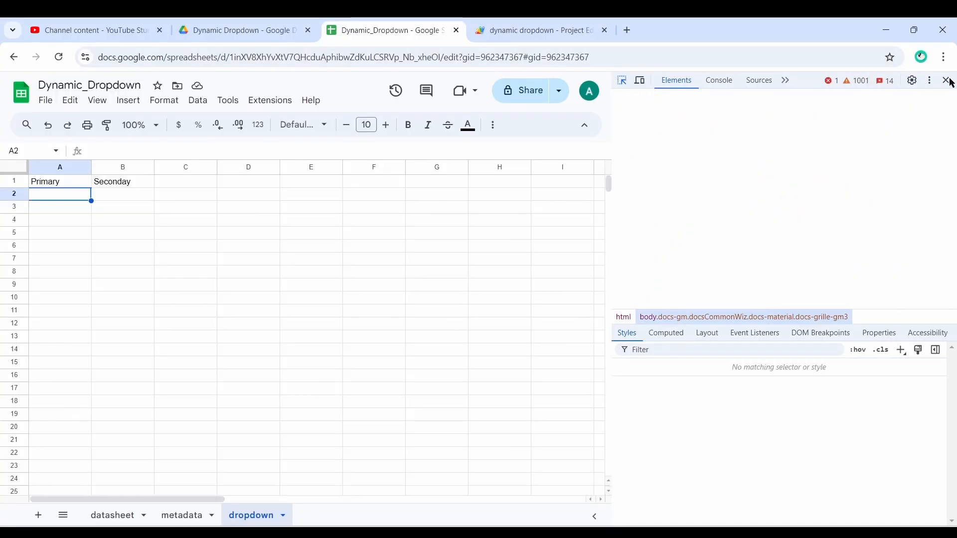
pyautogui.hotkey('ctrl', 'v')
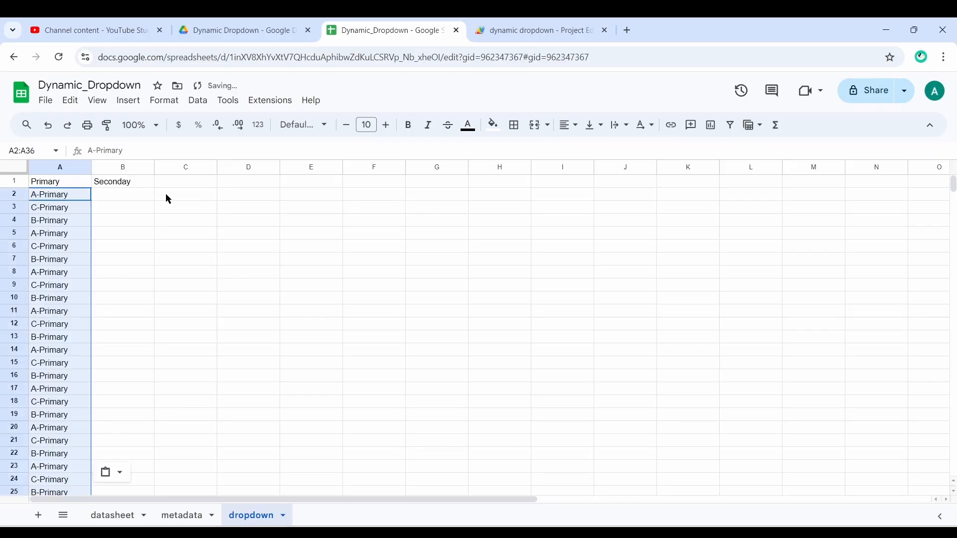
pyautogui.scroll(-7, 91, 429)
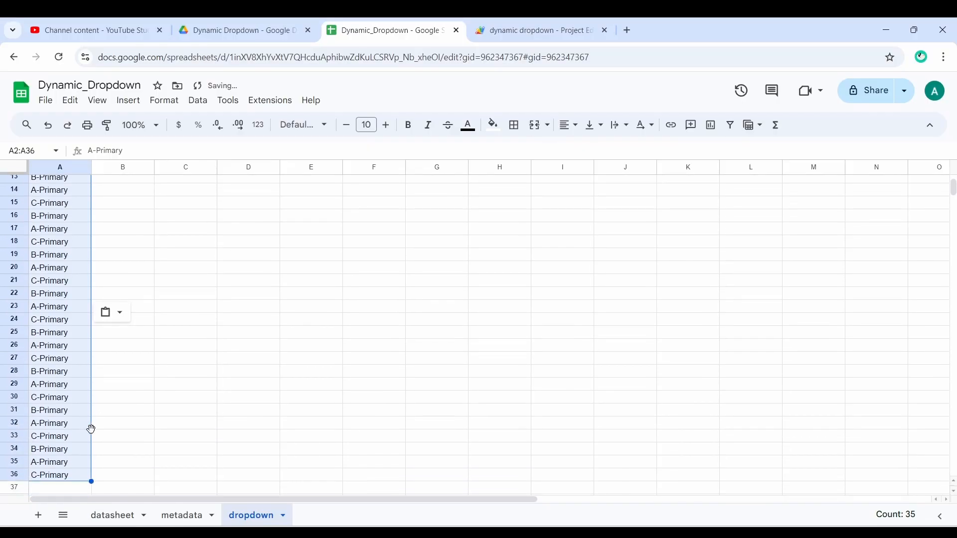
# Remove the Level filter from the metadata sheet so all rows down to row 70 show again
pyautogui.click(188, 516)
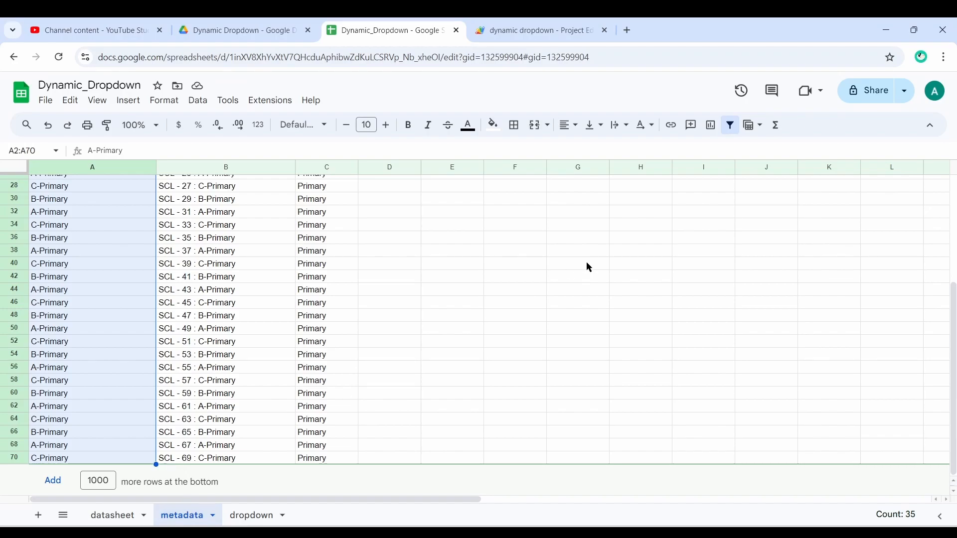
pyautogui.click(729, 127)
pyautogui.scroll(-10, 134, 359)
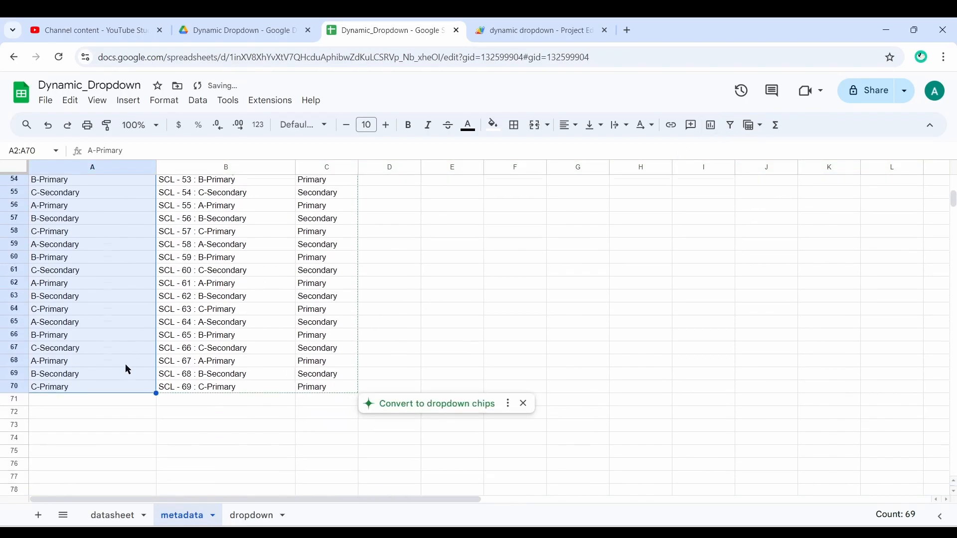
# Review the pasted Type list in column A of the dropdown sheet against the metadata sheet and the two level headers
pyautogui.click(235, 515)
pyautogui.scroll(7, 57, 205)
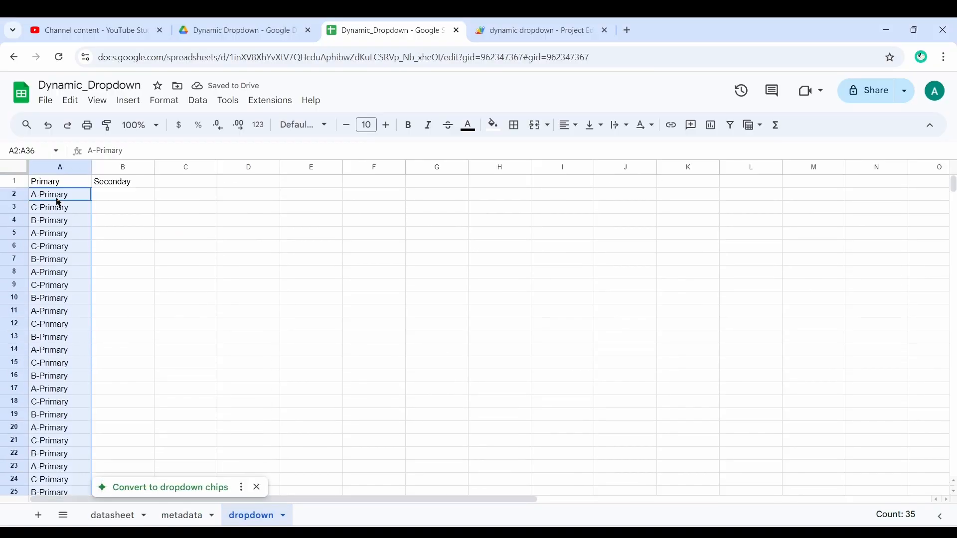
pyautogui.click(64, 167)
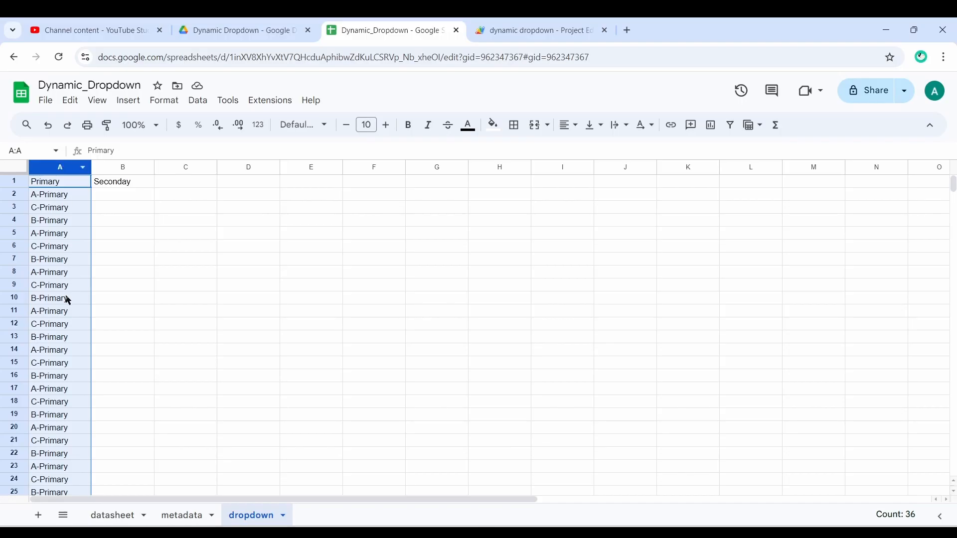
pyautogui.scroll(-4, 62, 368)
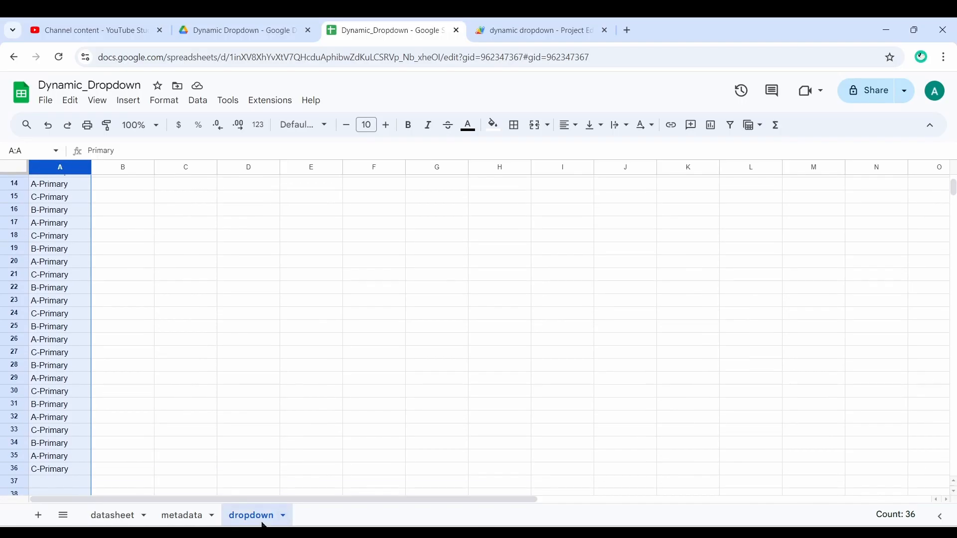
pyautogui.click(195, 516)
pyautogui.scroll(20, 114, 313)
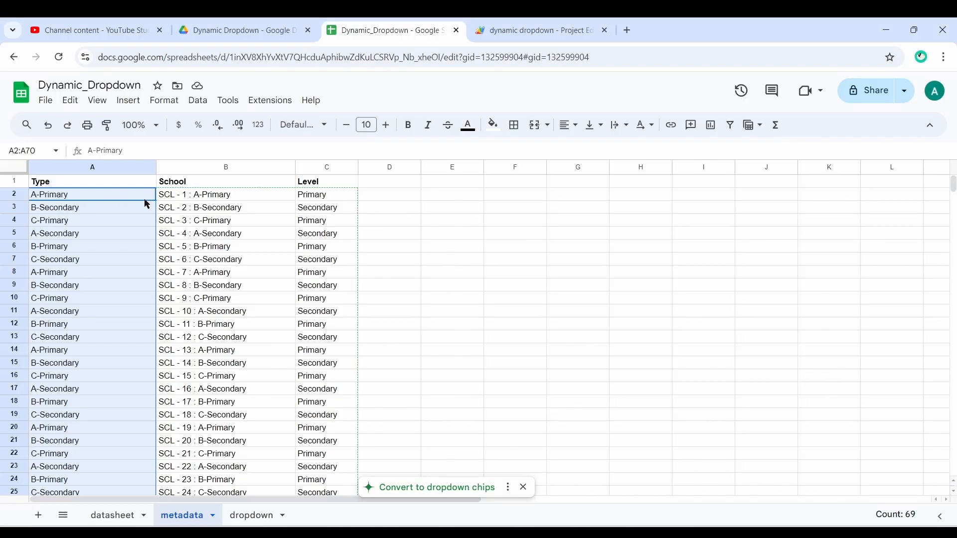
pyautogui.click(252, 516)
pyautogui.scroll(2, 62, 188)
pyautogui.scroll(3, 63, 188)
pyautogui.click(78, 185)
pyautogui.click(136, 186)
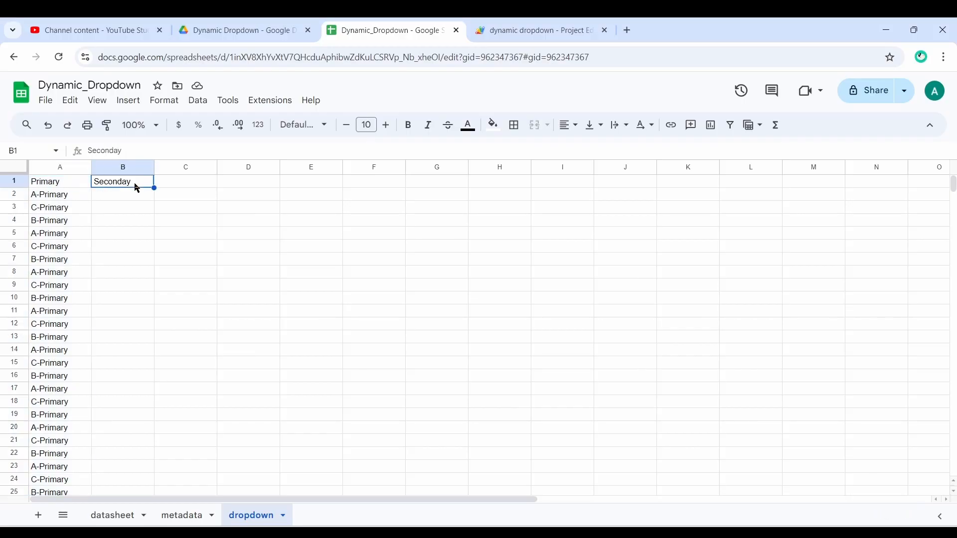
# Examine how the Primary types recur in the metadata sheet's Type column, relating them to Level and the datasheet's Type column
pyautogui.click(185, 515)
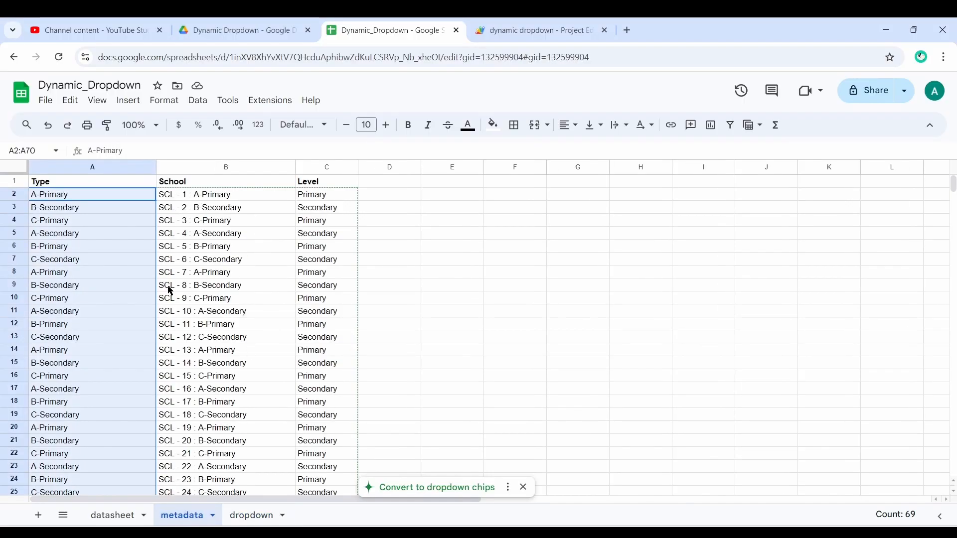
pyautogui.click(92, 166)
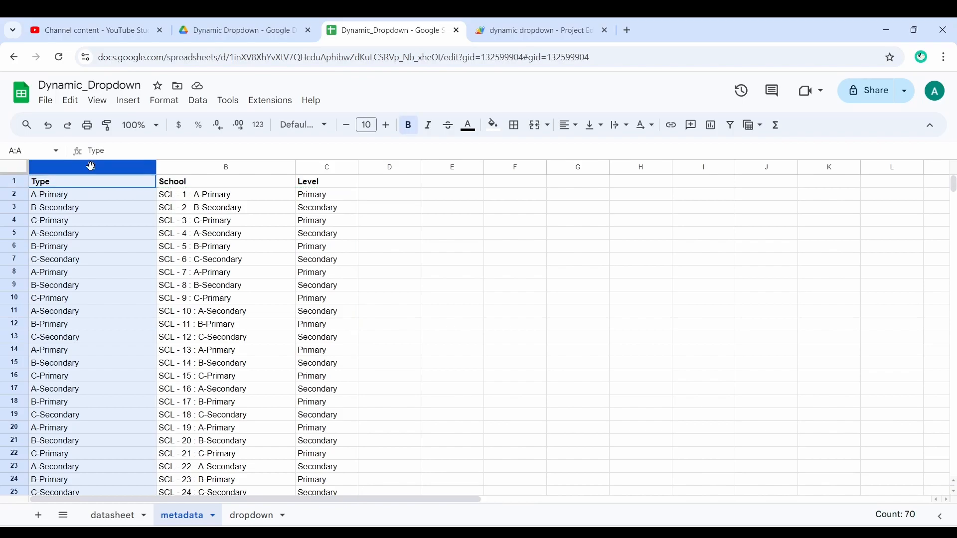
pyautogui.click(115, 516)
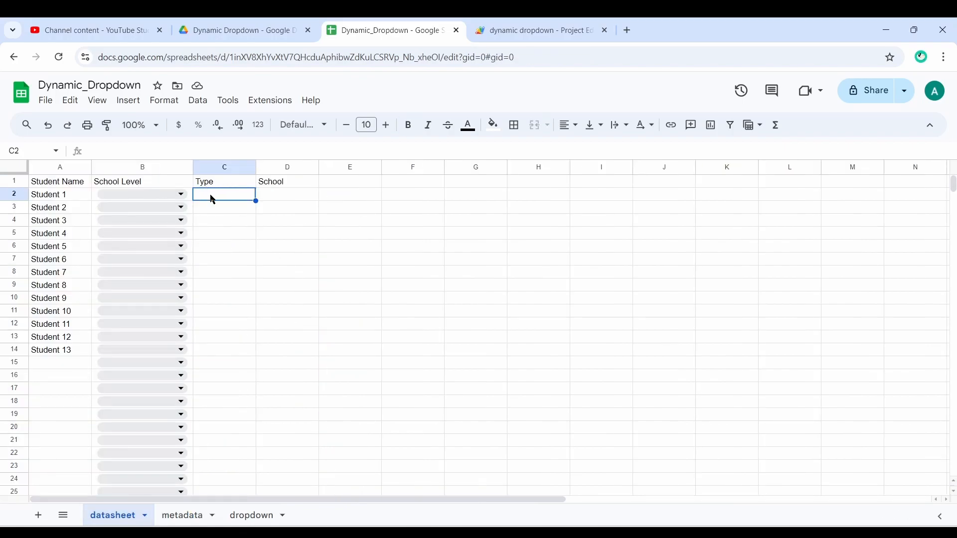
pyautogui.click(187, 517)
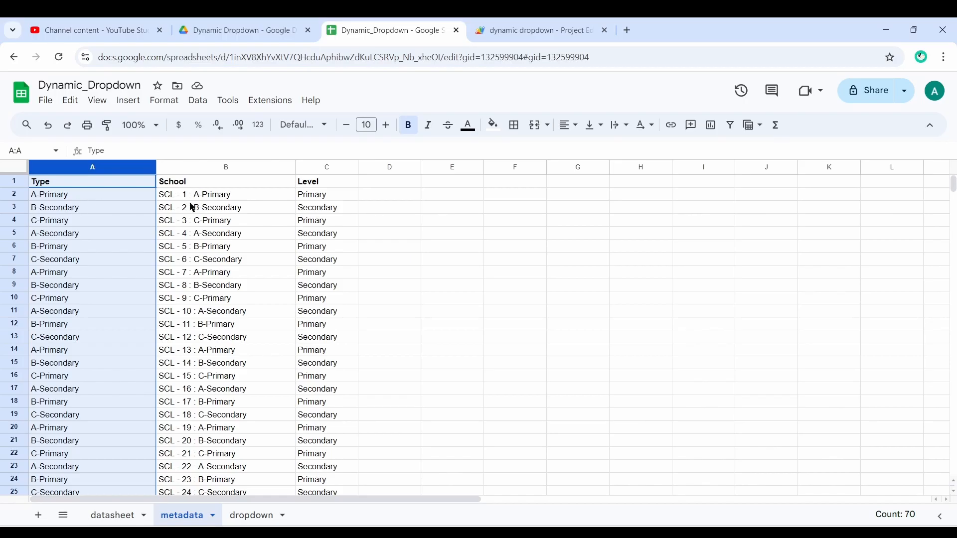
pyautogui.click(313, 199)
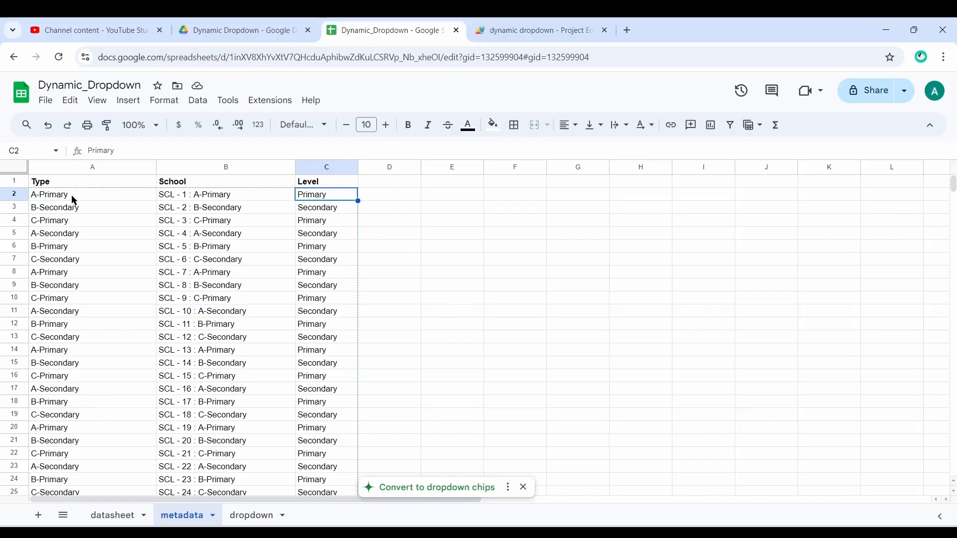
pyautogui.click(56, 198)
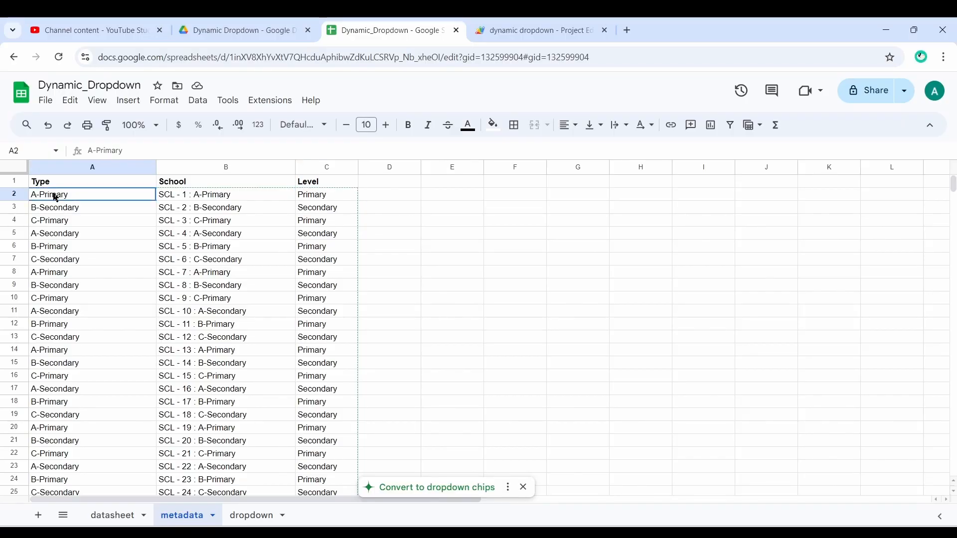
pyautogui.click(69, 248)
pyautogui.click(64, 302)
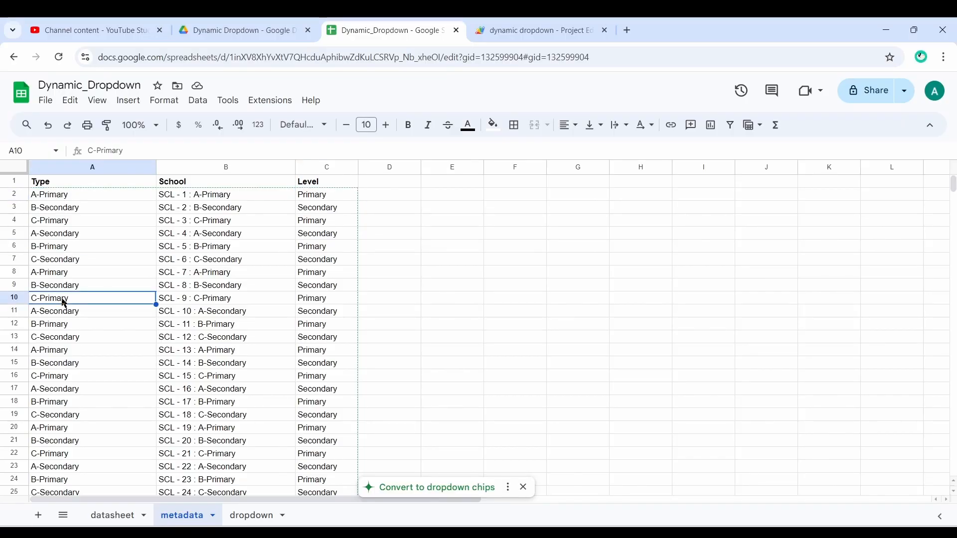
pyautogui.scroll(-4, 74, 402)
pyautogui.scroll(-5, 73, 401)
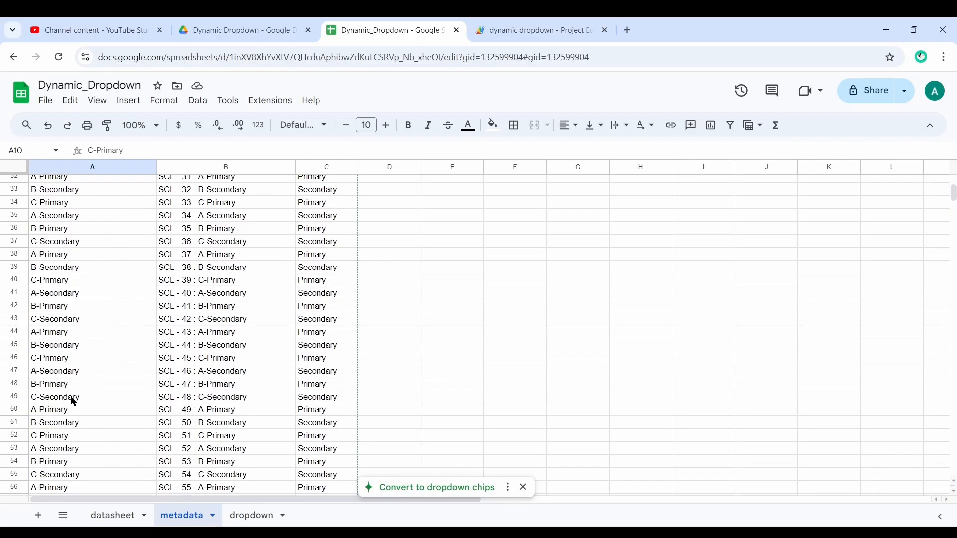
pyautogui.scroll(10, 122, 406)
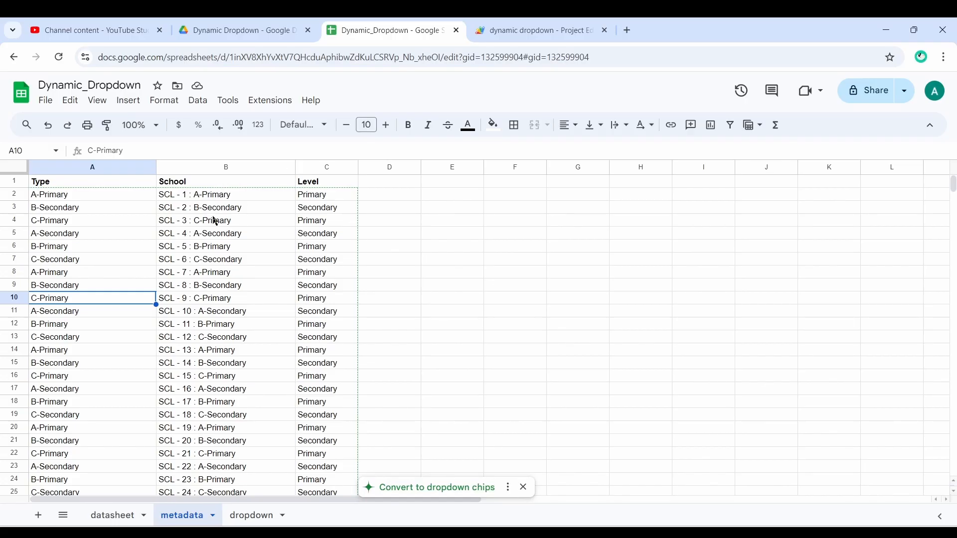
# Add the column headers A-Primary in D1 and B-Primary in E1 on the dropdown sheet
pyautogui.click(239, 514)
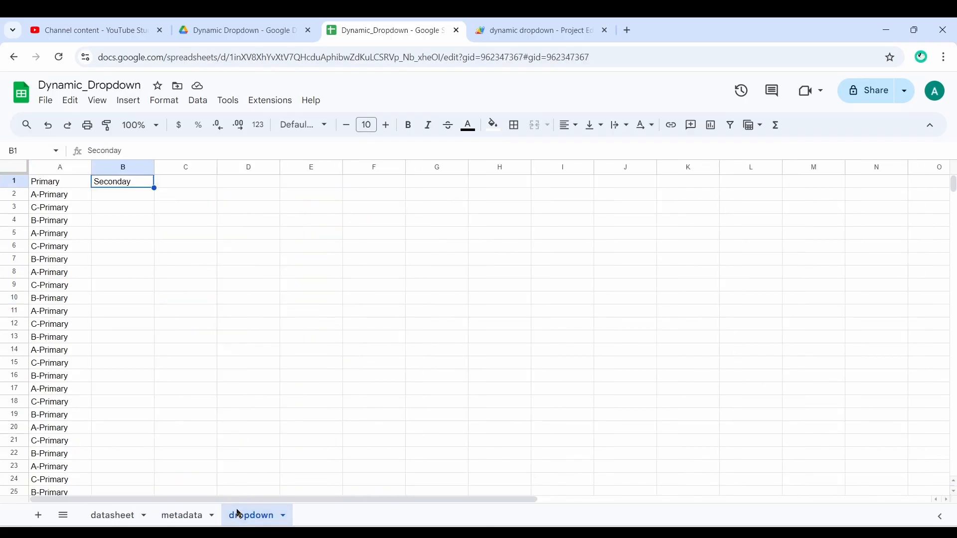
pyautogui.click(254, 187)
pyautogui.write('A')
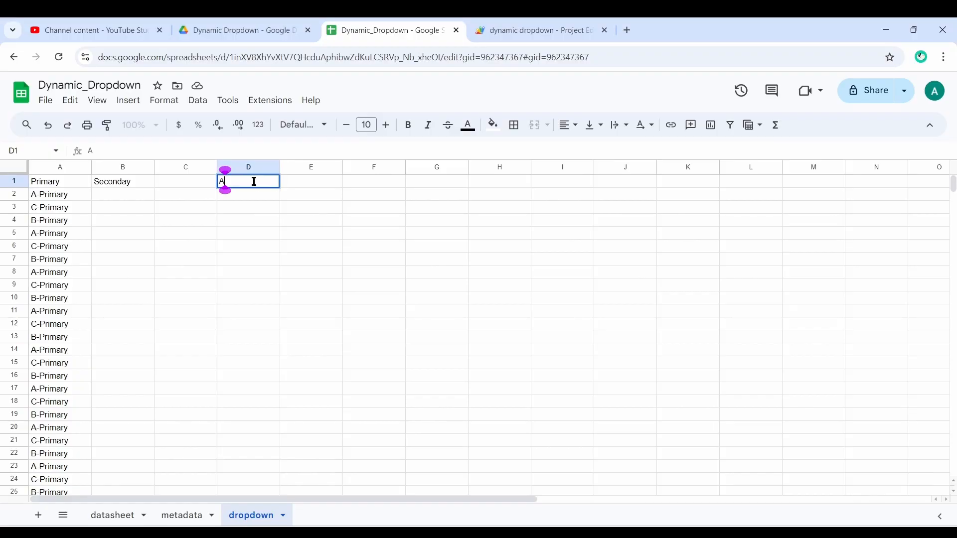
pyautogui.write('-Primary')
pyautogui.press('Return')
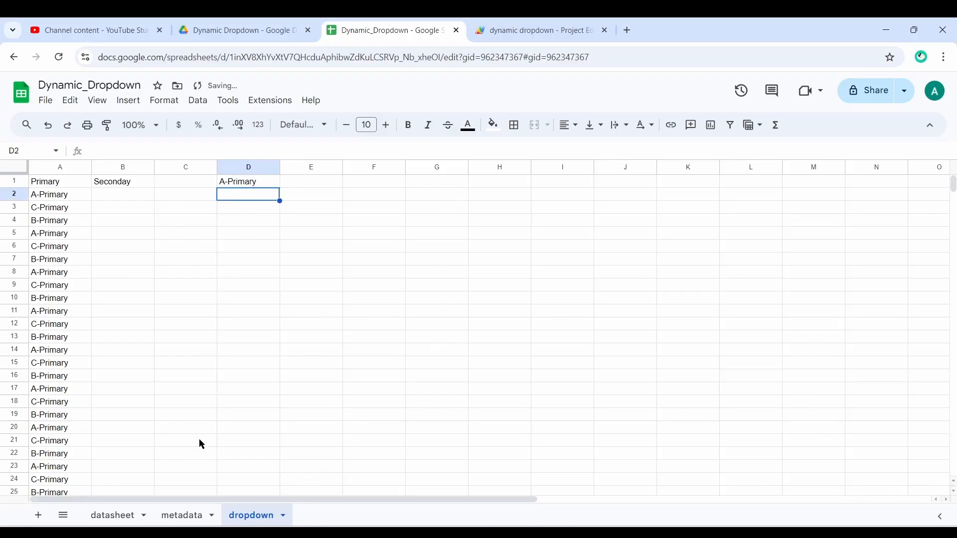
pyautogui.click(304, 183)
pyautogui.write('B')
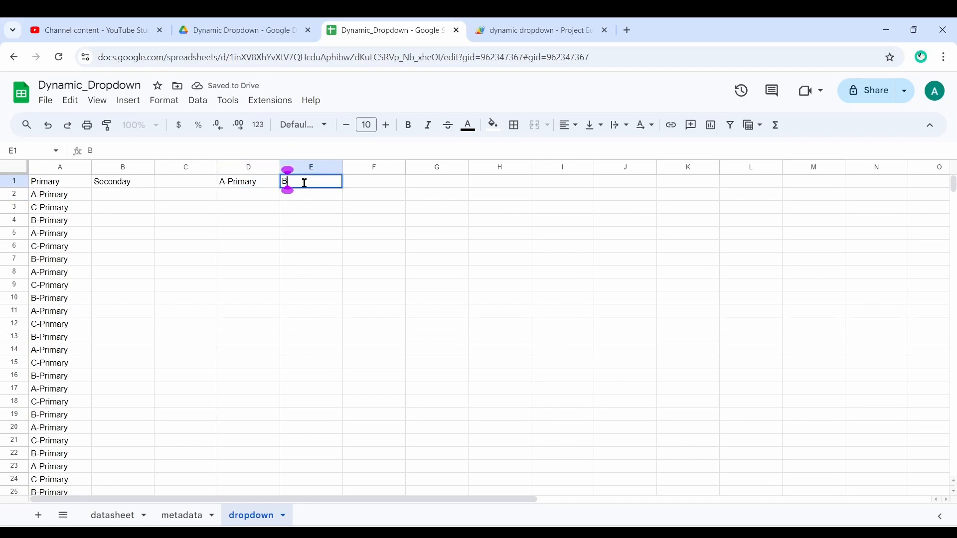
pyautogui.write('-Primary')
pyautogui.press('Return')
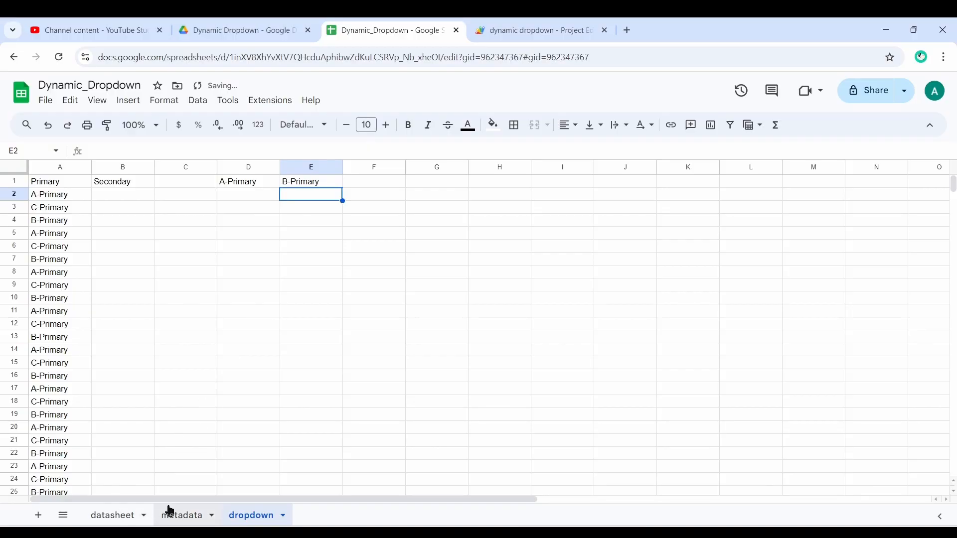
# Add a filter to the metadata sheet and limit the Type column to A-Primary
pyautogui.click(115, 515)
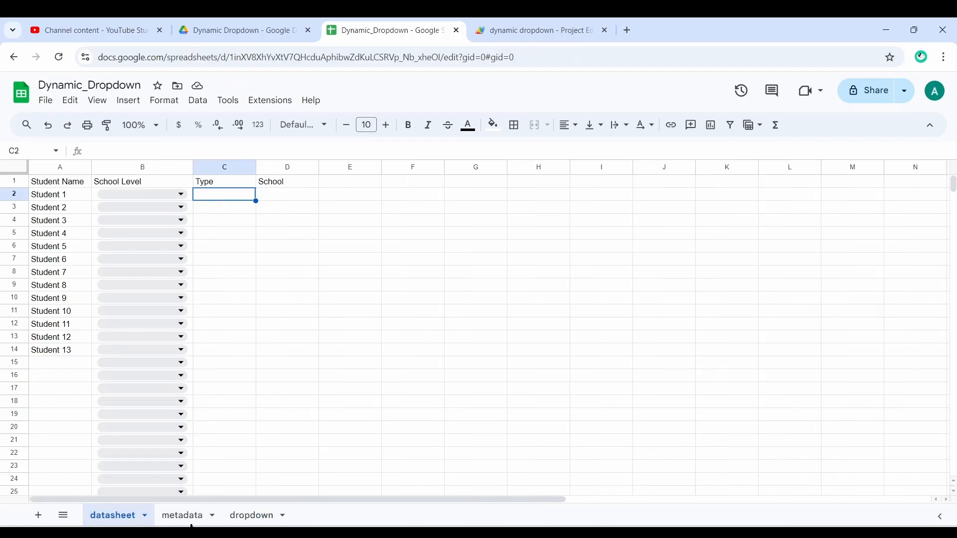
pyautogui.click(192, 516)
pyautogui.click(19, 171)
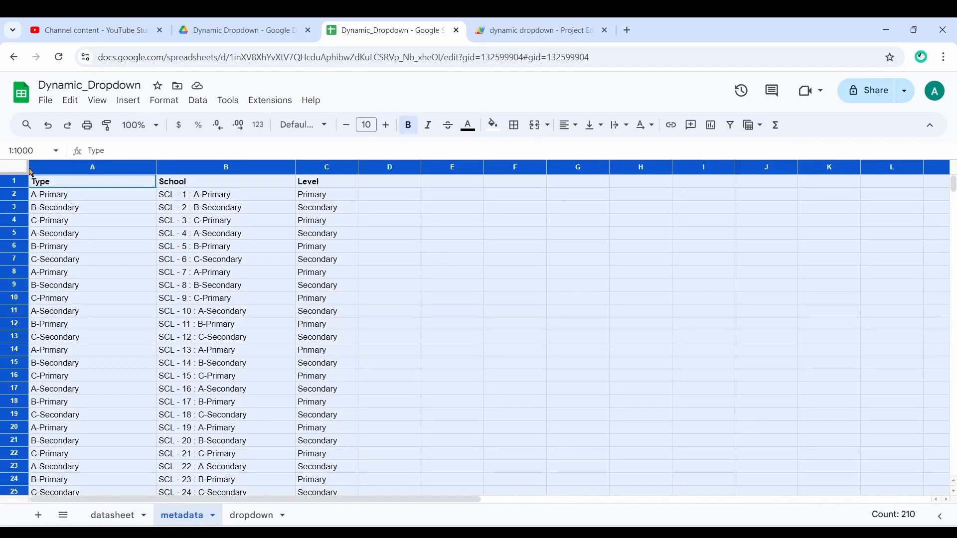
pyautogui.click(730, 125)
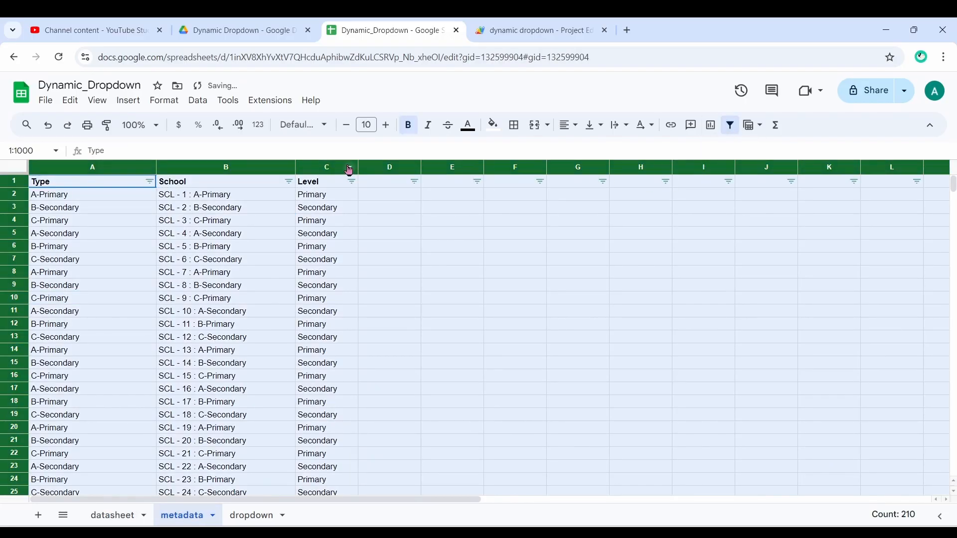
pyautogui.click(150, 182)
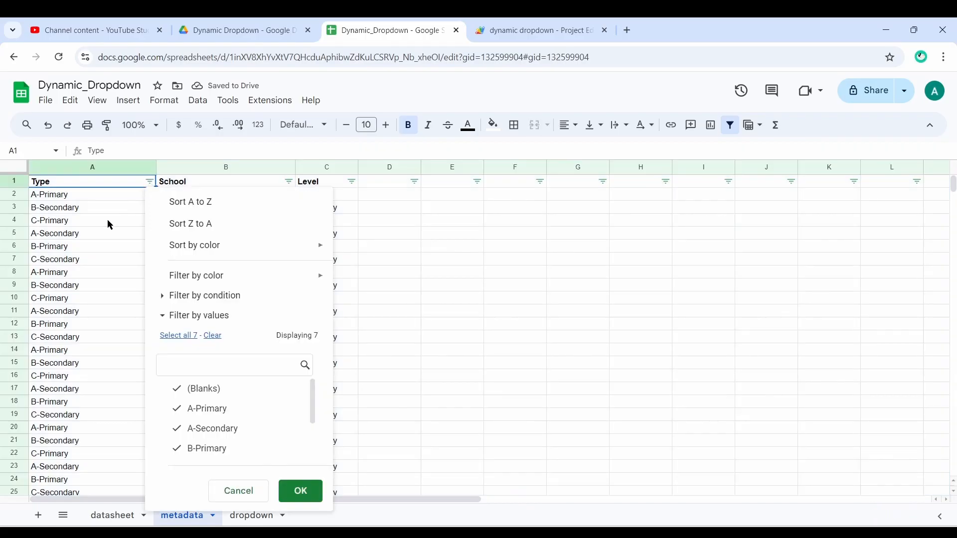
pyautogui.click(213, 336)
pyautogui.click(214, 411)
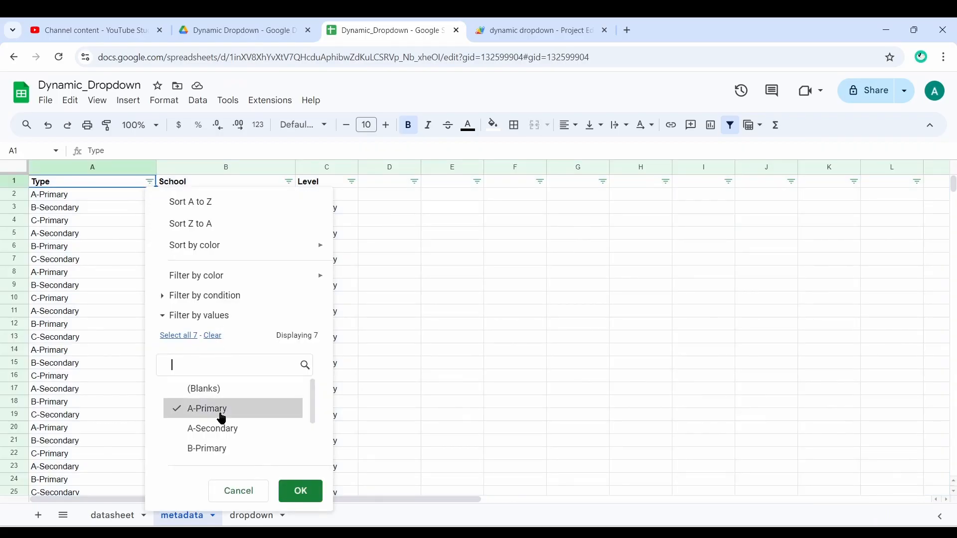
pyautogui.click(302, 496)
# Copy the filtered A-Primary school names from metadata into the dropdown sheet's A-Primary column, starting at D2
pyautogui.moveTo(216, 196); pyautogui.dragTo(226, 344)
pyautogui.hotkey('ctrl', 'c')
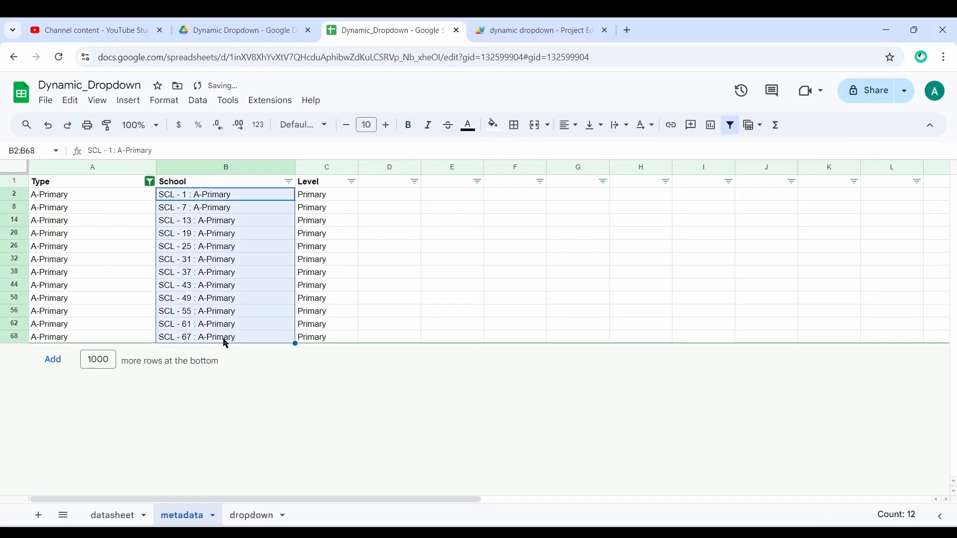
pyautogui.click(249, 515)
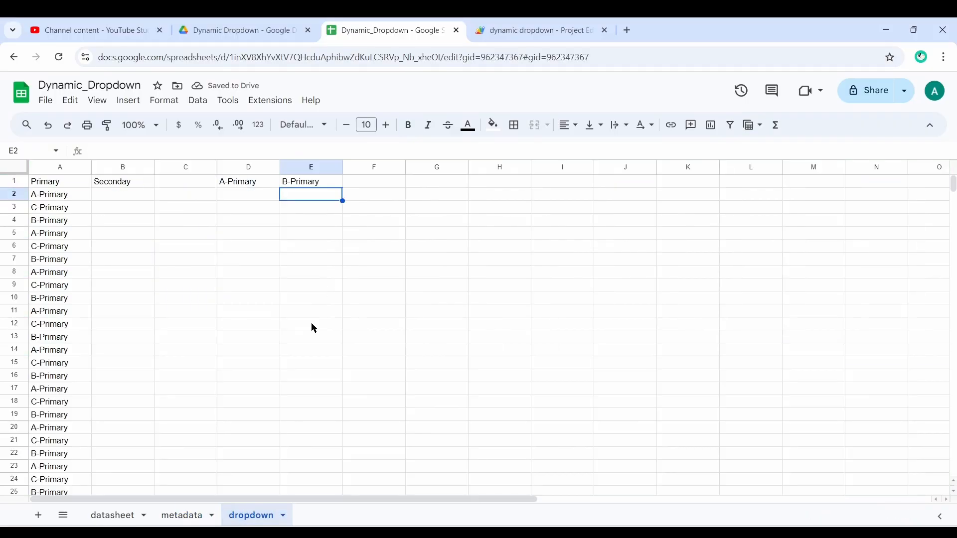
pyautogui.click(245, 194)
pyautogui.hotkey('ctrl', 'v')
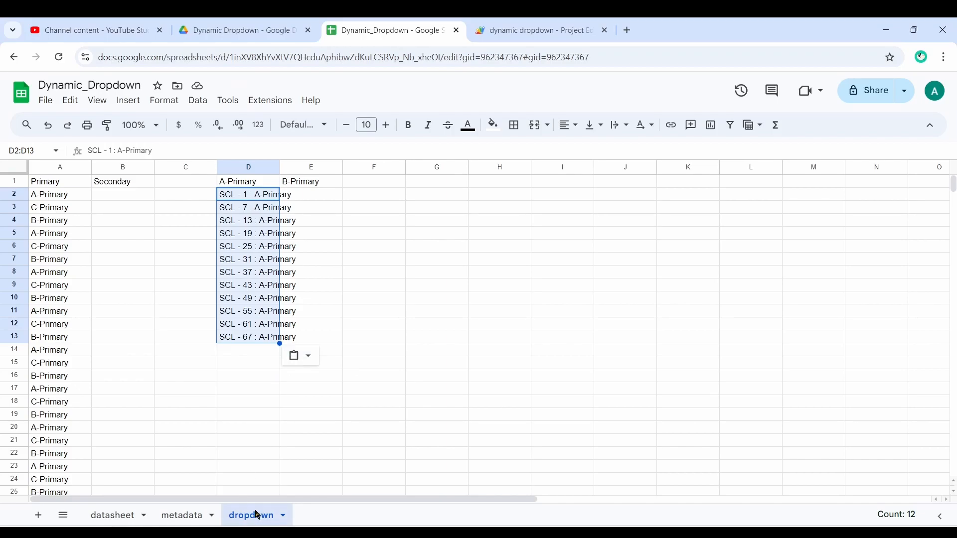
# Clear the pasted type and school lists in A2:D36 of the dropdown sheet, keeping the header row
pyautogui.moveTo(71, 194); pyautogui.dragTo(236, 211)
pyautogui.hotkey('ctrl', 'shift', 'Down')
pyautogui.press('Delete')
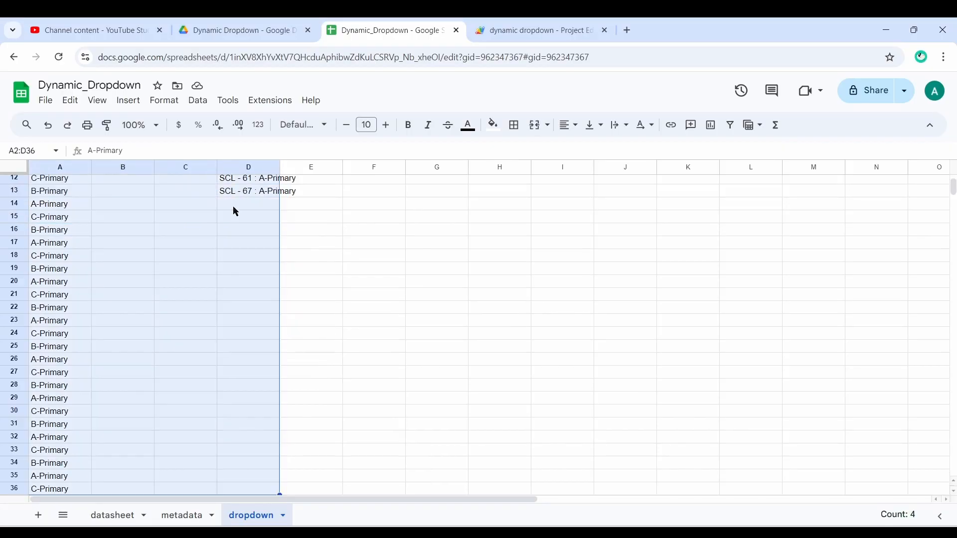
pyautogui.scroll(3, 233, 207)
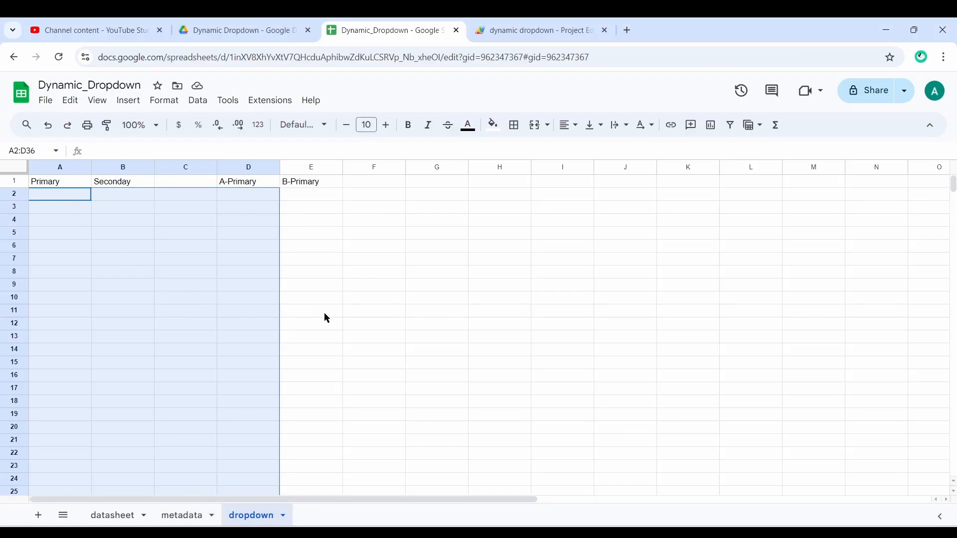
pyautogui.moveTo(78, 199); pyautogui.dragTo(553, 375)
# Remove the A-Primary filter from the metadata sheet
pyautogui.click(191, 517)
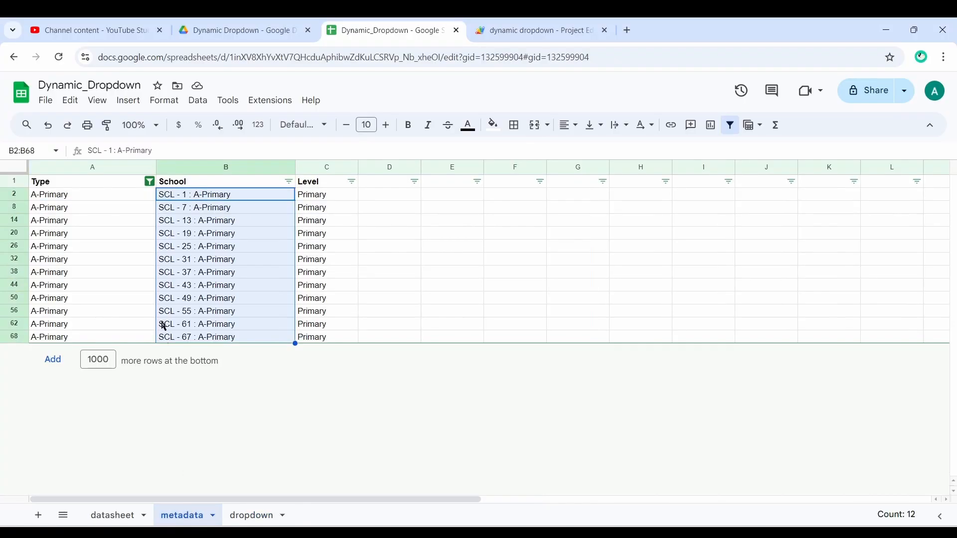
pyautogui.click(730, 127)
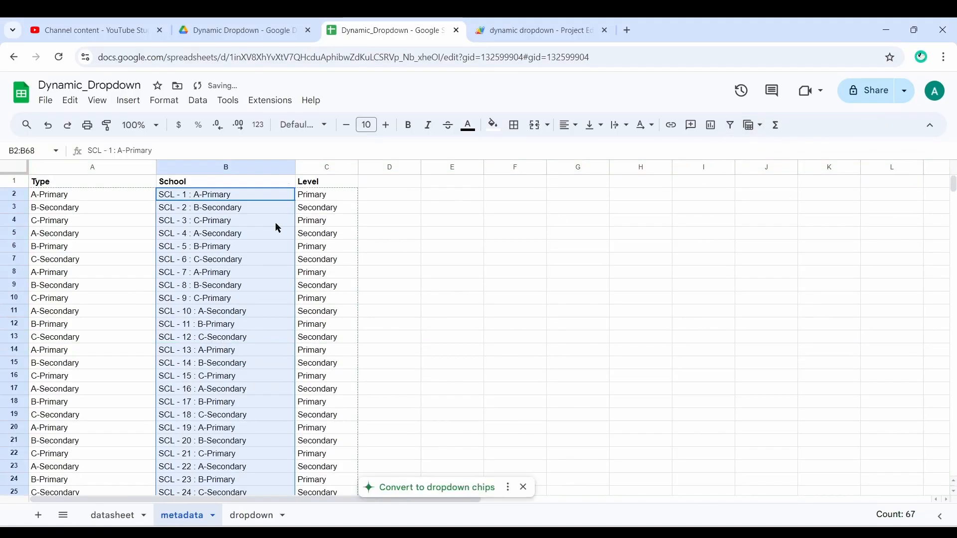
pyautogui.click(213, 199)
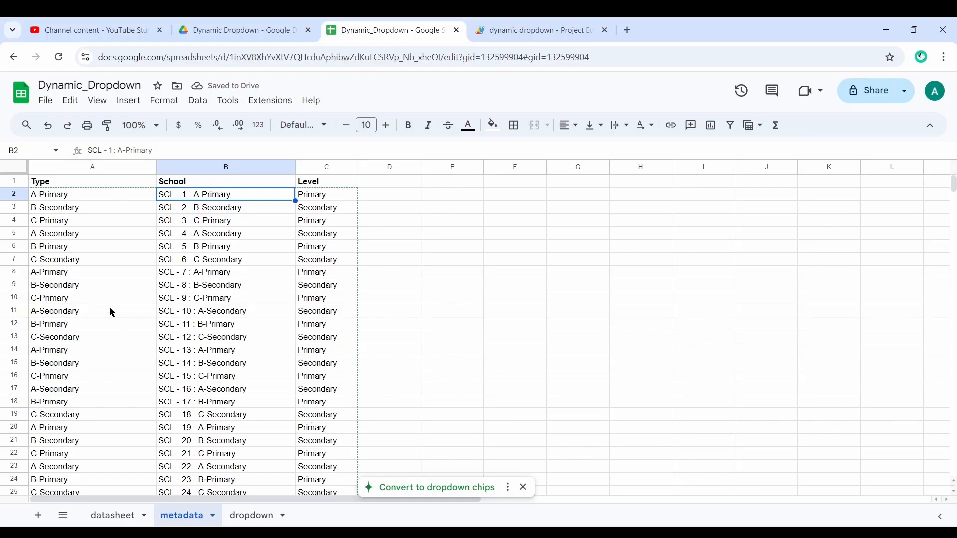
pyautogui.click(109, 260)
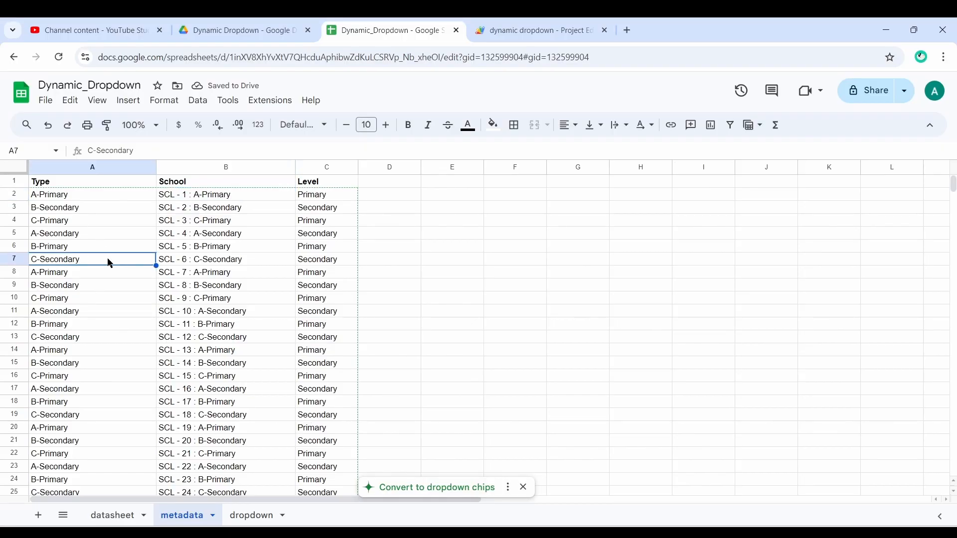
# Delete the column headers in A1:E1 of the dropdown sheet
pyautogui.click(244, 519)
pyautogui.click(104, 207)
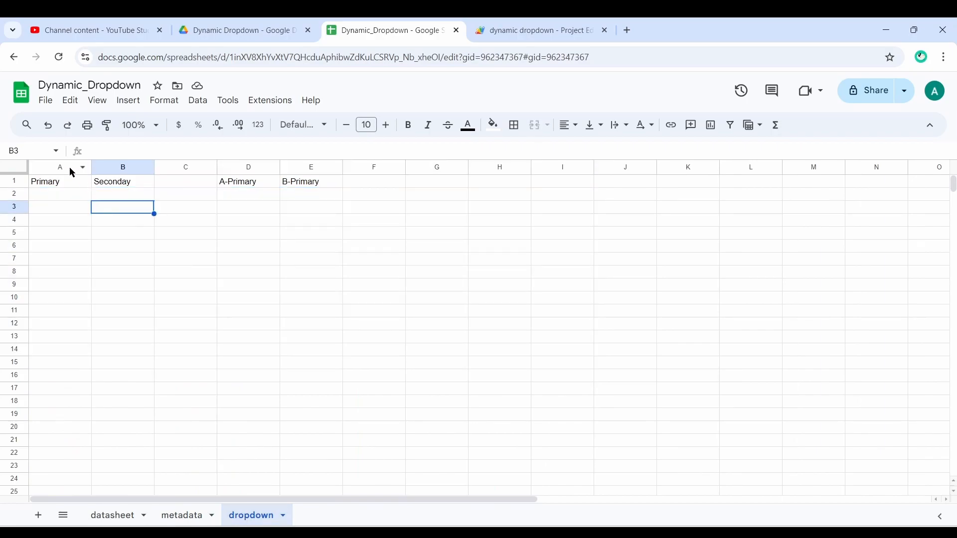
pyautogui.moveTo(75, 185); pyautogui.dragTo(311, 187)
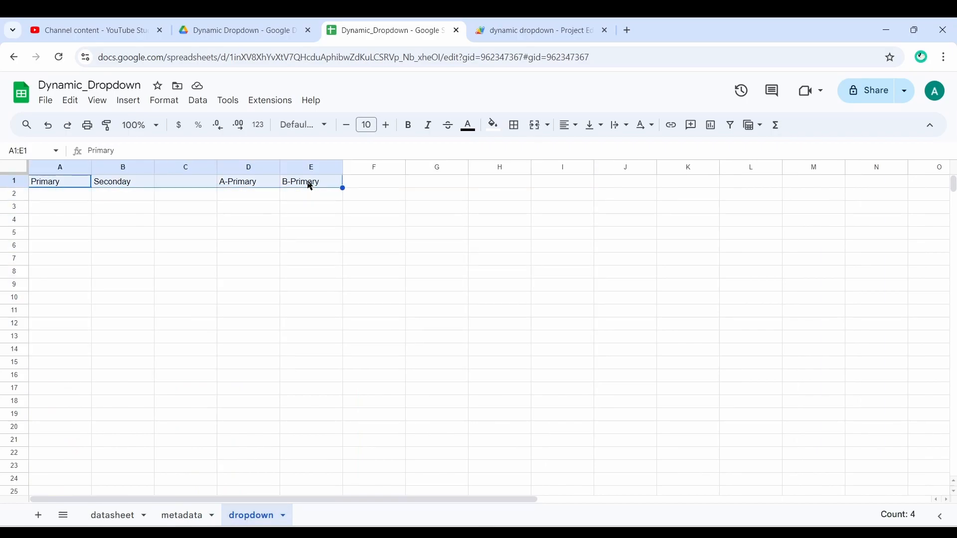
pyautogui.press('Delete')
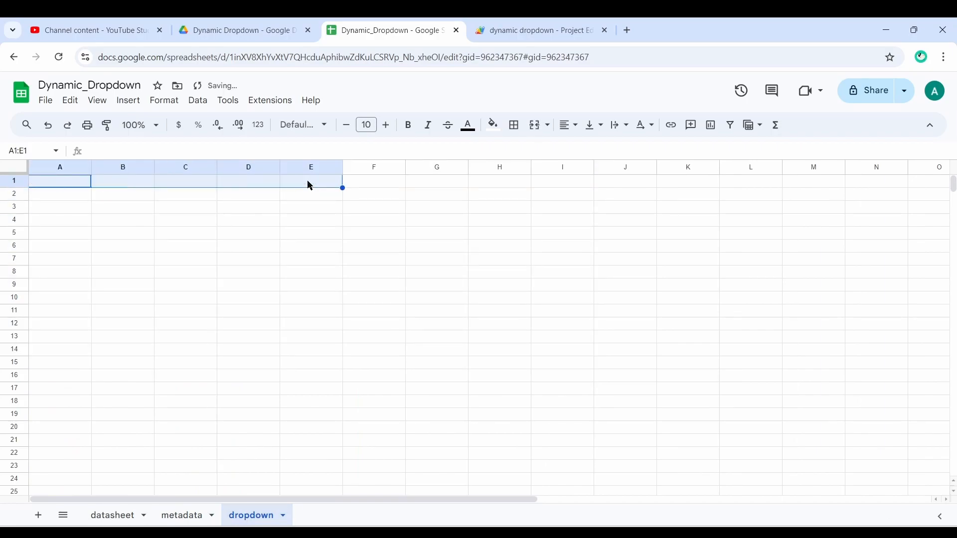
# Review the datasheet's School Level dropdown choices and Type column, relating them to columns A and B of the dropdown sheet
pyautogui.click(184, 515)
pyautogui.click(119, 516)
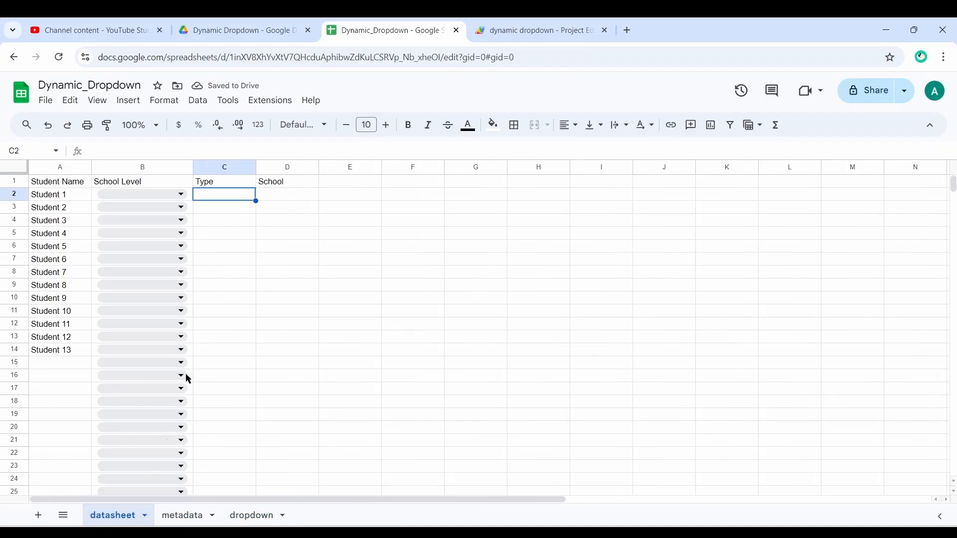
pyautogui.click(163, 167)
pyautogui.click(177, 198)
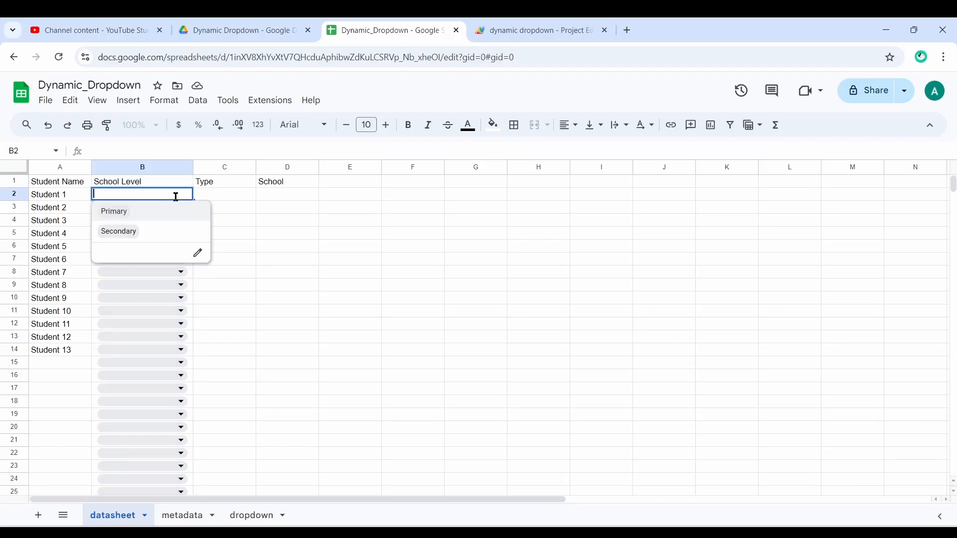
pyautogui.click(227, 169)
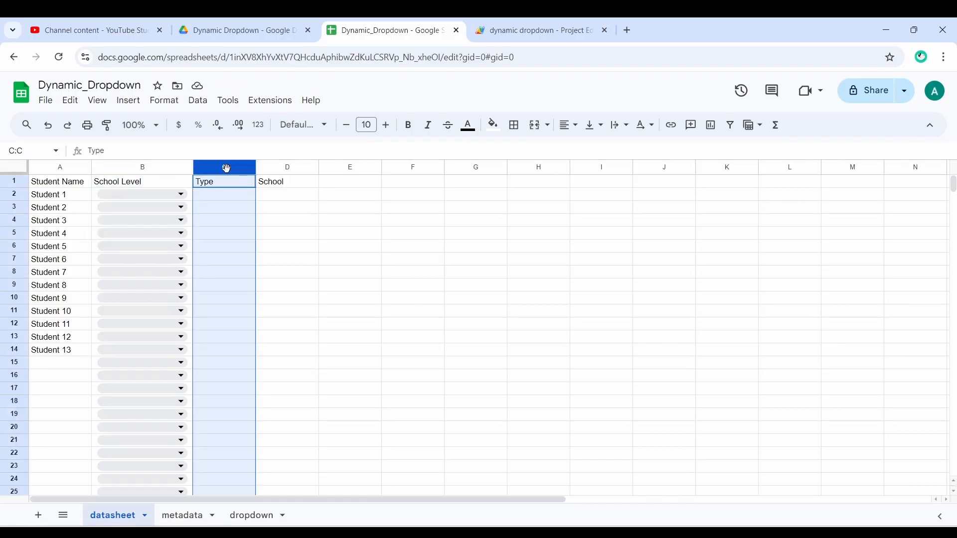
pyautogui.click(246, 518)
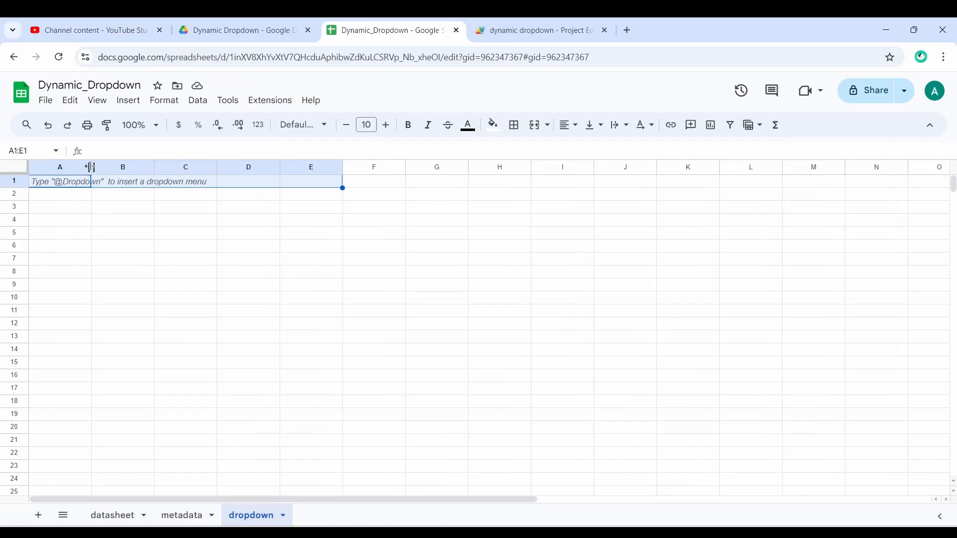
pyautogui.click(87, 222)
pyautogui.click(74, 185)
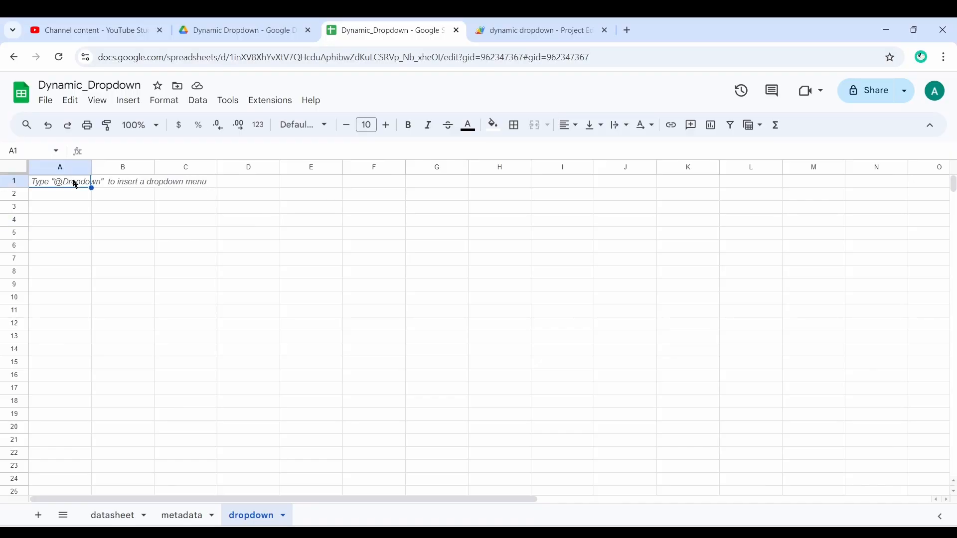
pyautogui.moveTo(74, 185); pyautogui.dragTo(128, 187)
pyautogui.moveTo(74, 198); pyautogui.dragTo(70, 409)
pyautogui.moveTo(140, 199); pyautogui.dragTo(131, 414)
# Enter the header Level in both A1 and B1 of the dropdown sheet
pyautogui.doubleClick(60, 183)
pyautogui.write('Level')
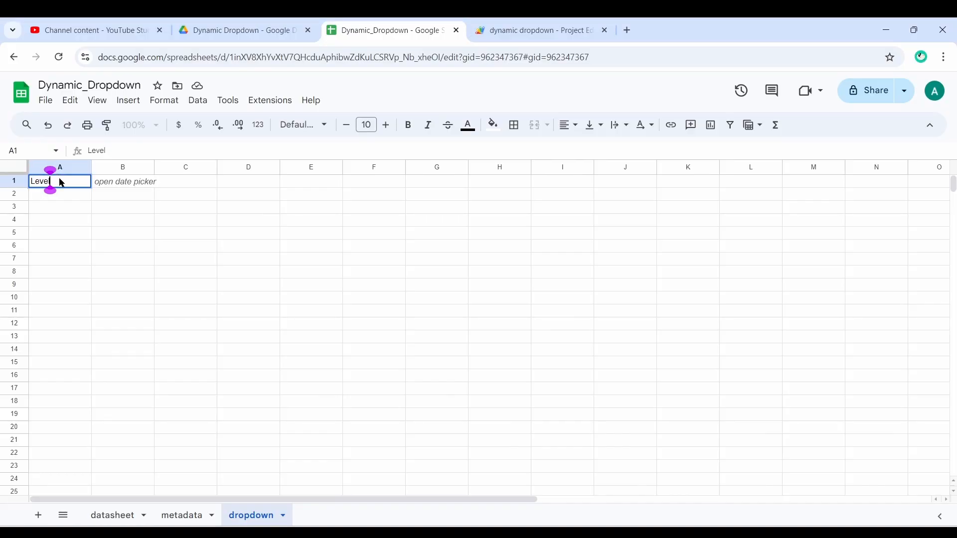
pyautogui.press('Return')
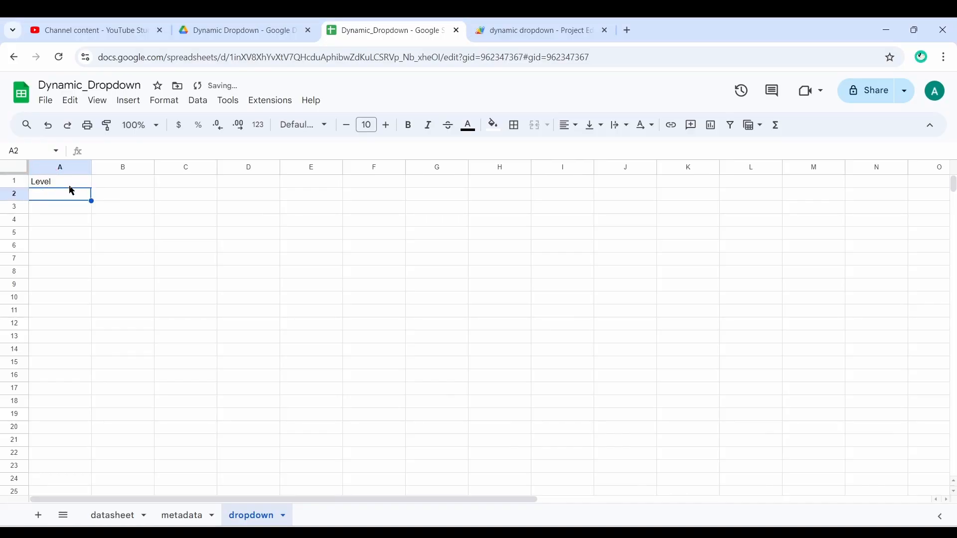
pyautogui.click(143, 178)
pyautogui.write('Le')
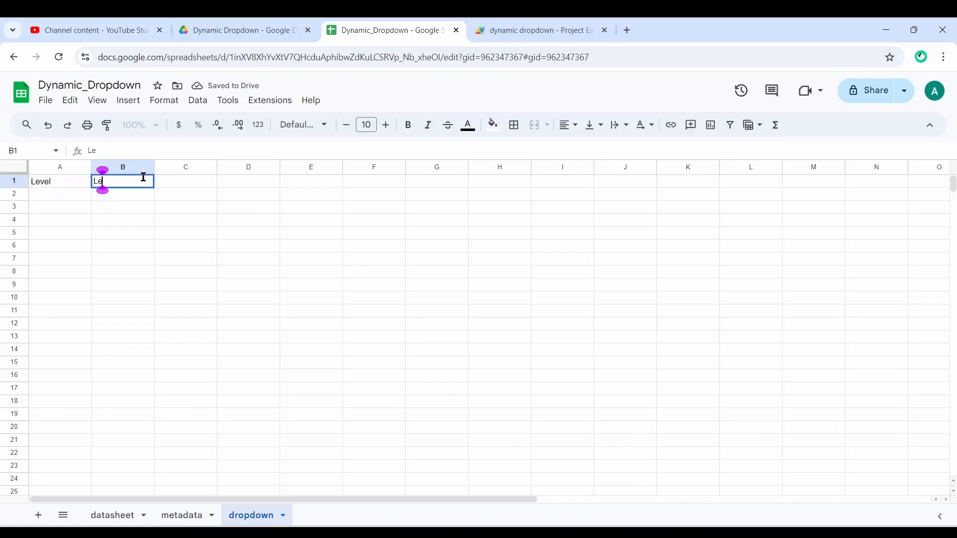
pyautogui.write('vel')
pyautogui.press('Return')
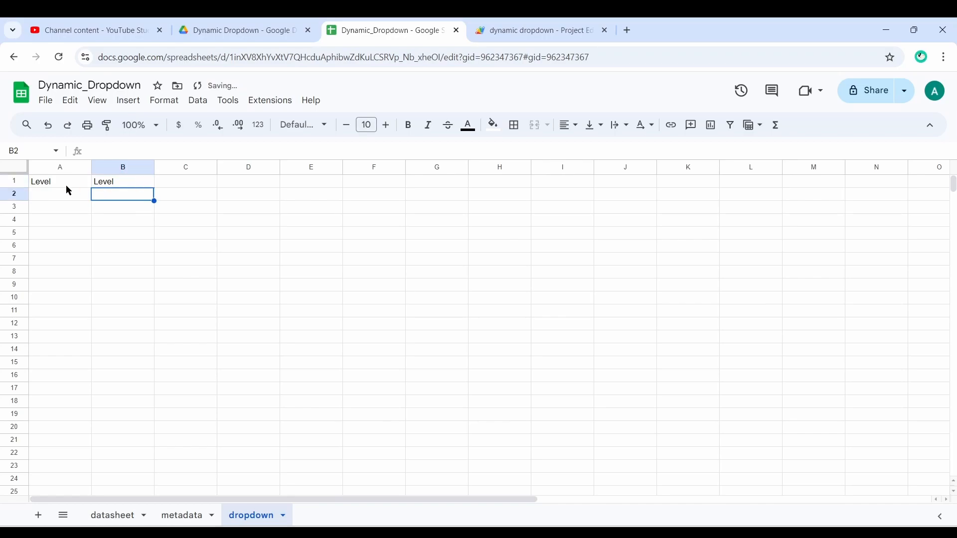
# Delete the two Level headers from A1:B1 of the dropdown sheet
pyautogui.click(61, 197)
pyautogui.moveTo(61, 197); pyautogui.dragTo(57, 394)
pyautogui.moveTo(133, 197); pyautogui.dragTo(119, 406)
pyautogui.click(67, 183)
pyautogui.keyDown('shift'); pyautogui.click(120, 184); pyautogui.keyUp('shift')
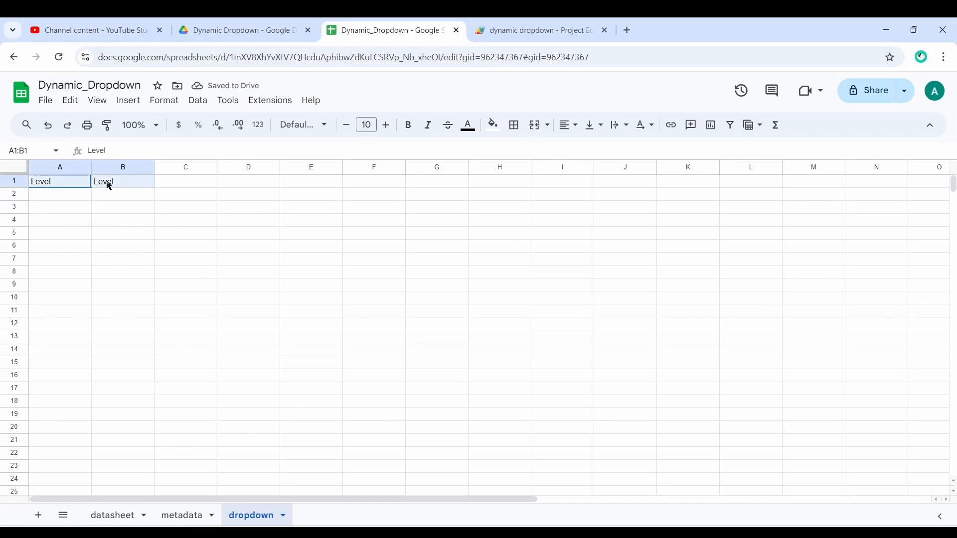
pyautogui.press('Delete')
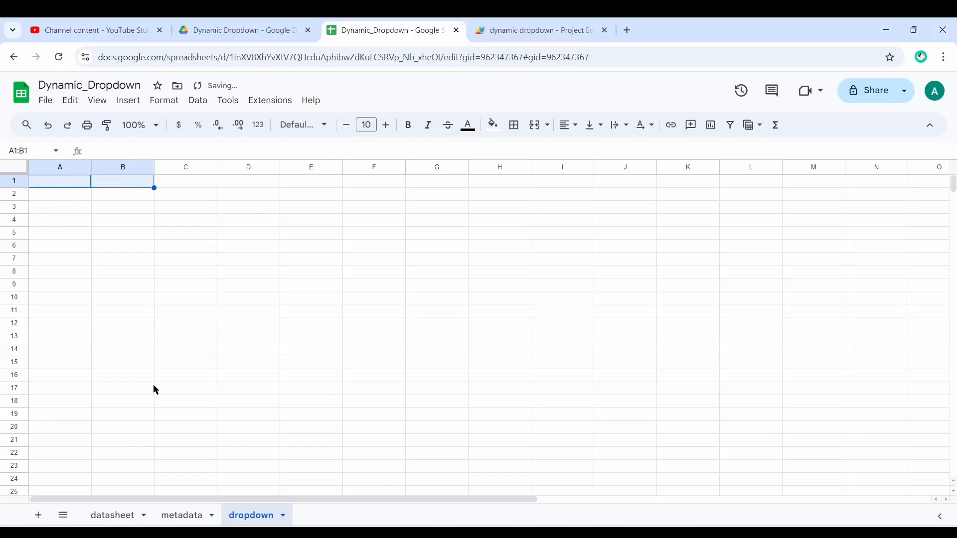
# Enter the formula =UNIQUE(metadata!C2:C1000) in A1 of the dropdown sheet to list the distinct school levels
pyautogui.click(191, 515)
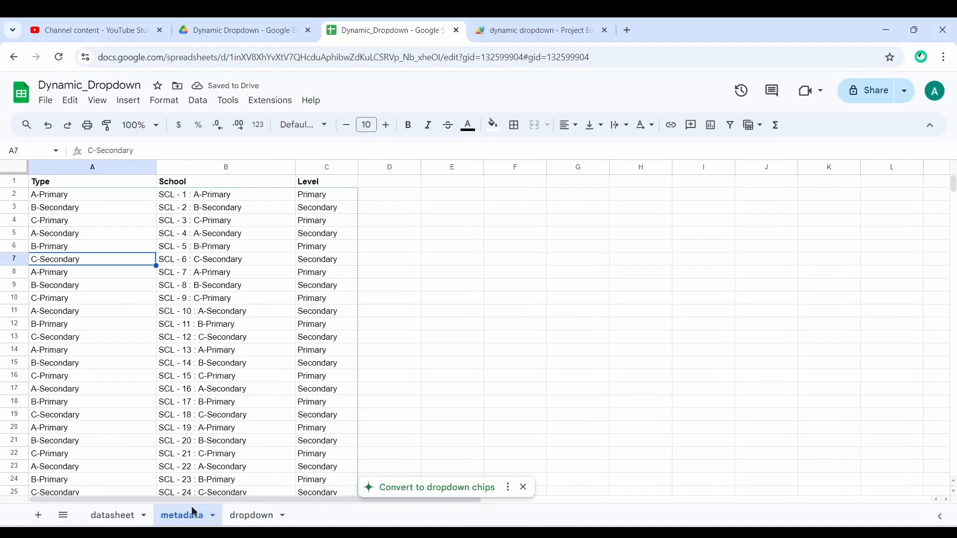
pyautogui.click(319, 167)
pyautogui.click(239, 515)
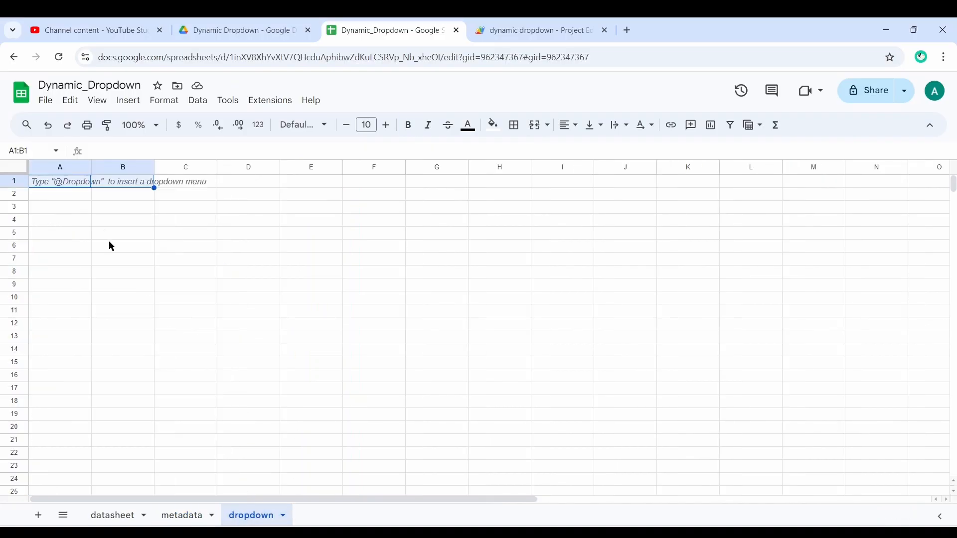
pyautogui.doubleClick(73, 181)
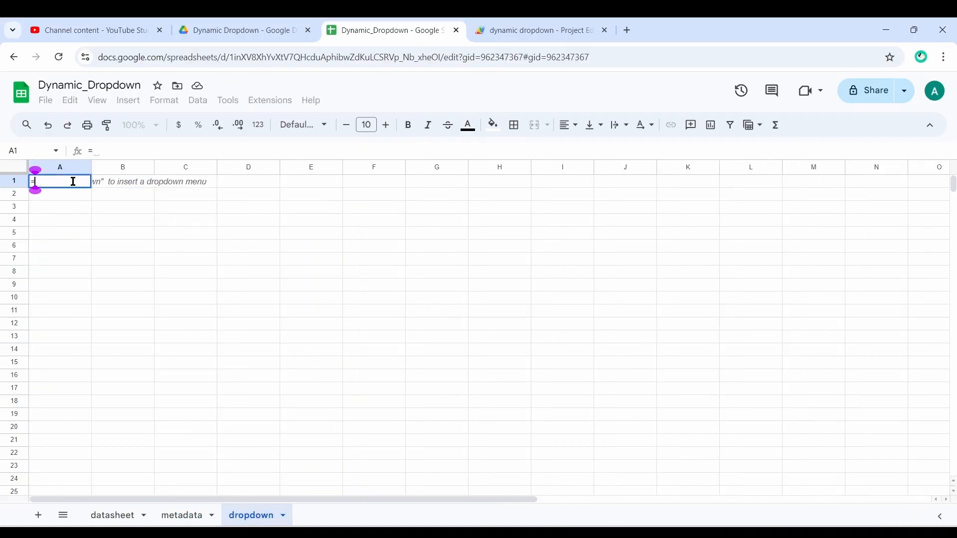
pyautogui.write('=UNI')
pyautogui.press('Tab')
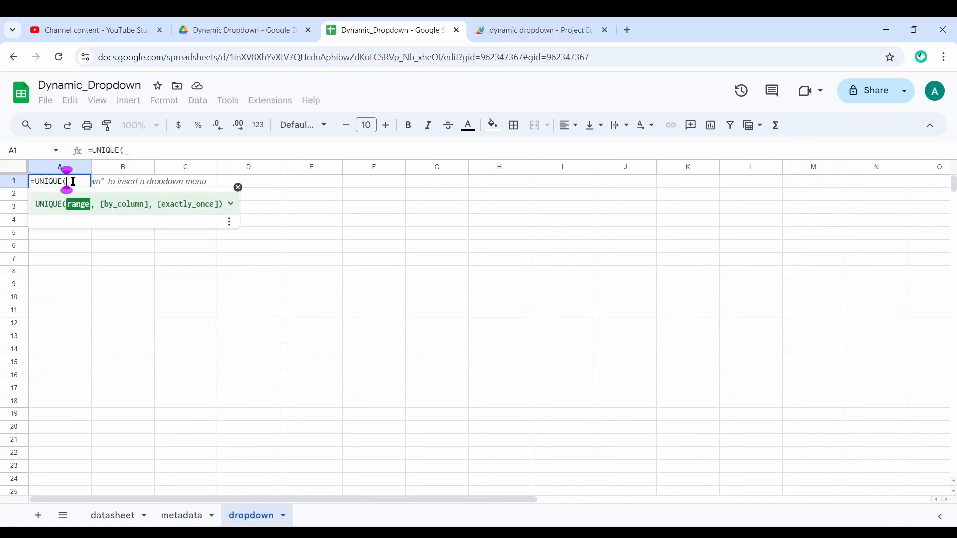
pyautogui.click(186, 518)
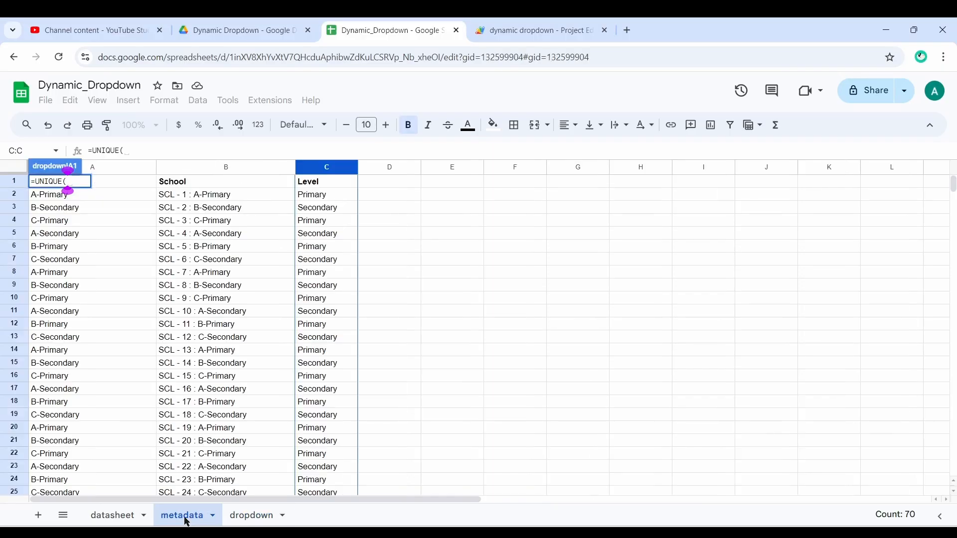
pyautogui.click(328, 195)
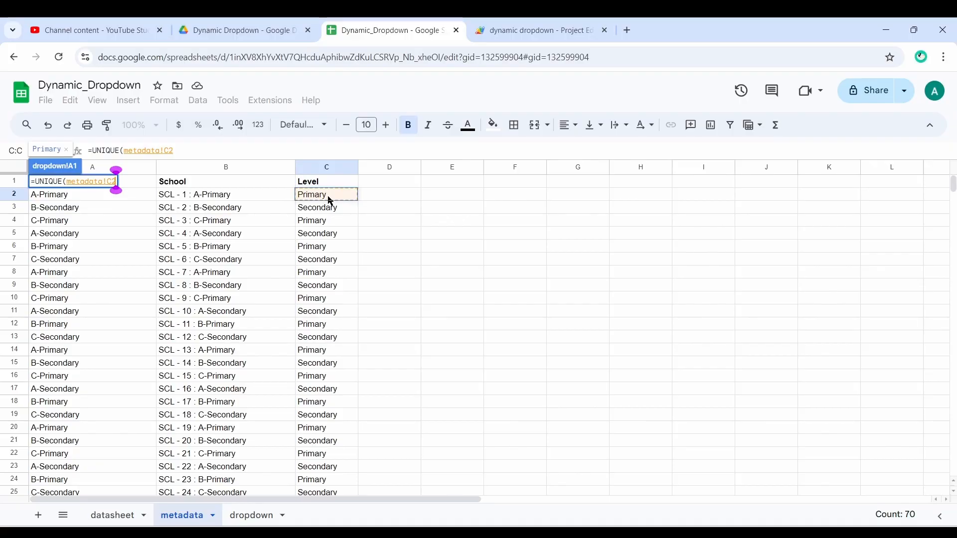
pyautogui.hotkey('ctrl', 'shift', 'Down')
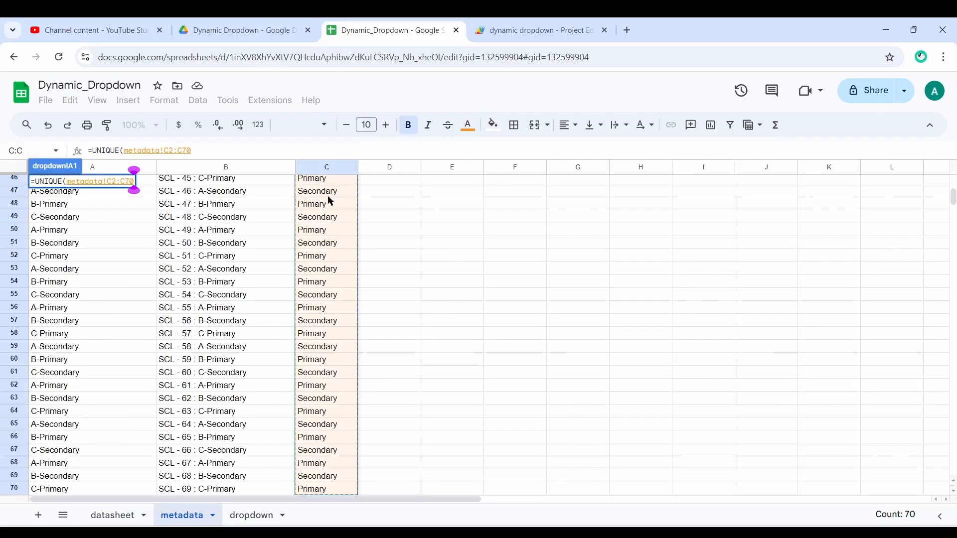
pyautogui.hotkey('ctrl', 'shift', 'Down')
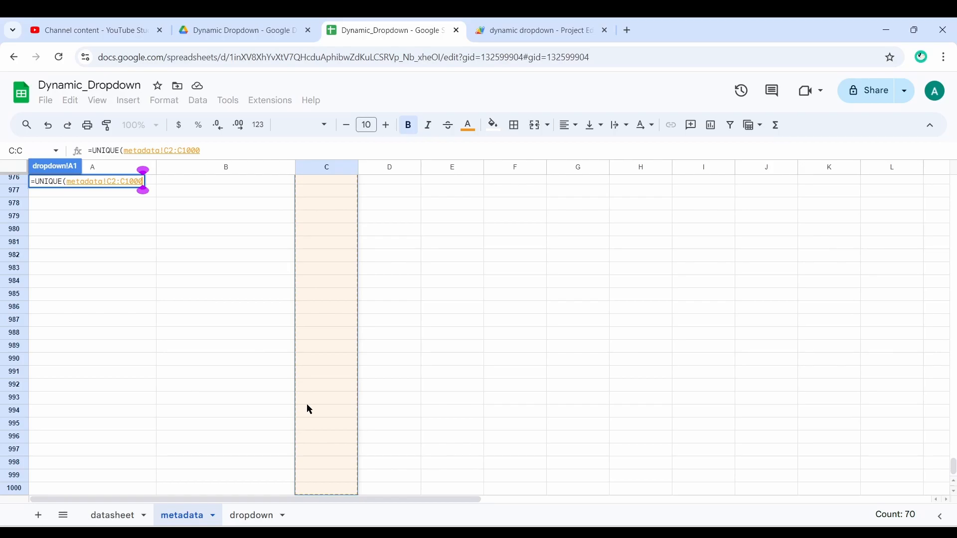
pyautogui.press('Return')
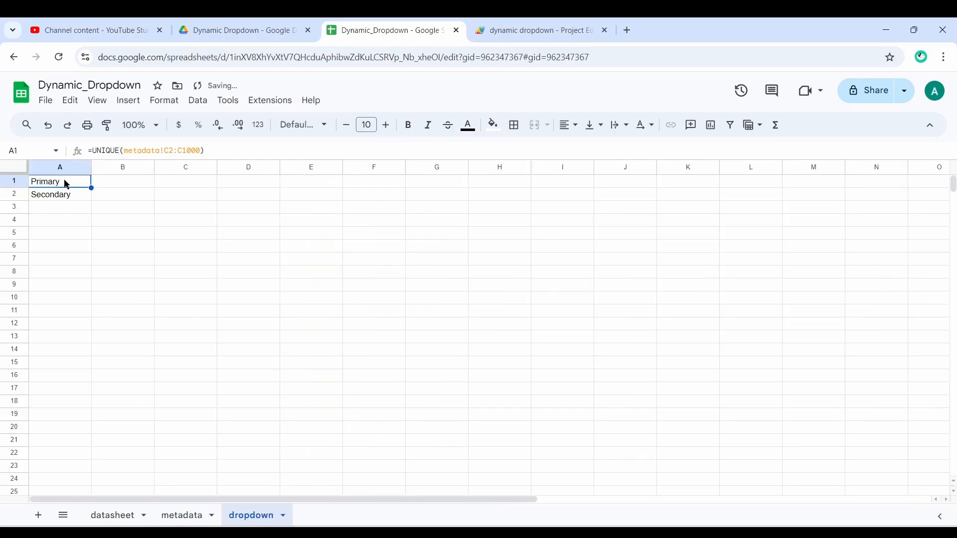
# Compare the extracted levels in the dropdown sheet with the Level values in column C of the metadata sheet
pyautogui.click(68, 198)
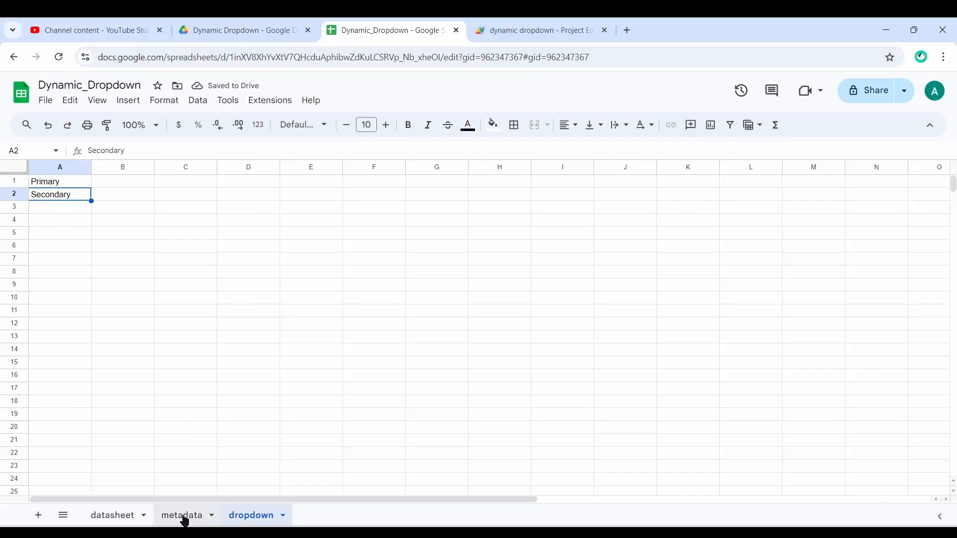
pyautogui.click(183, 517)
pyautogui.press('Down')
pyautogui.press('Down')
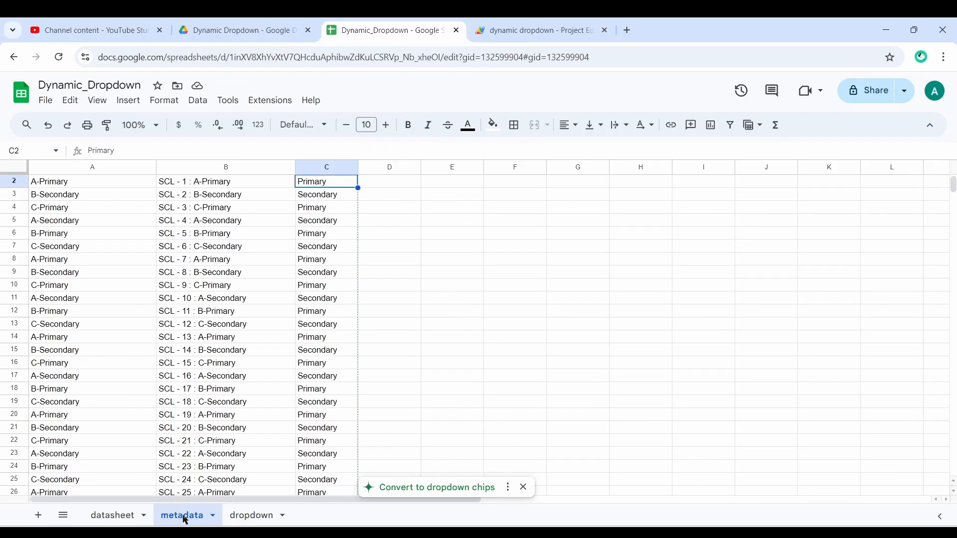
pyautogui.scroll(1, 301, 274)
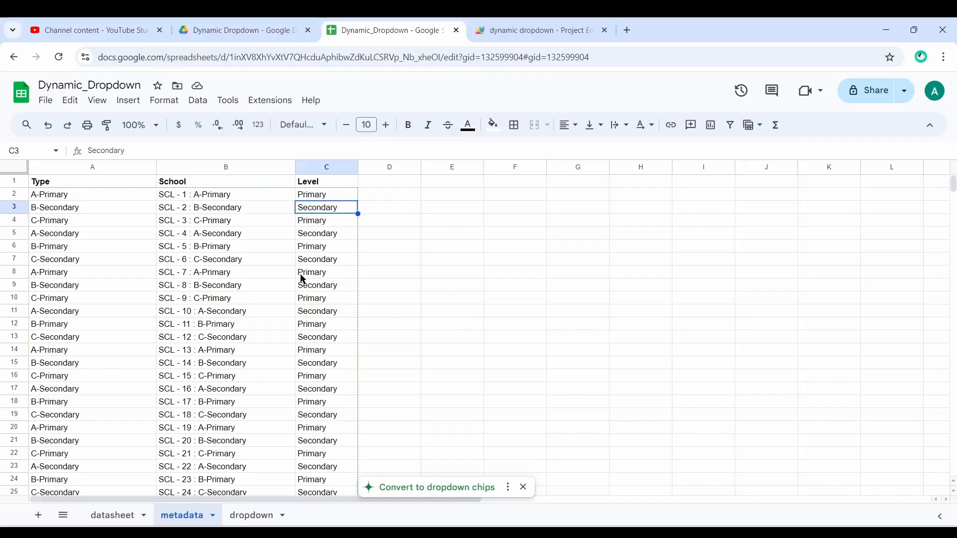
pyautogui.click(327, 167)
pyautogui.click(332, 200)
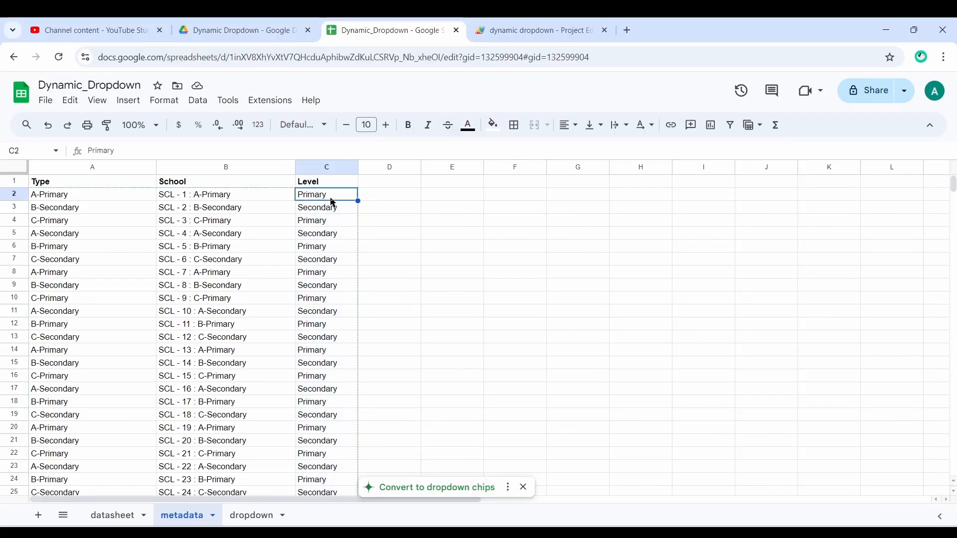
pyautogui.moveTo(333, 202); pyautogui.dragTo(331, 327)
# Wrap the formula in A1 of the dropdown sheet with TRANSPOSE so it reads =TRANSPOSE(UNIQUE(metadata!C2:C1000))
pyautogui.click(252, 513)
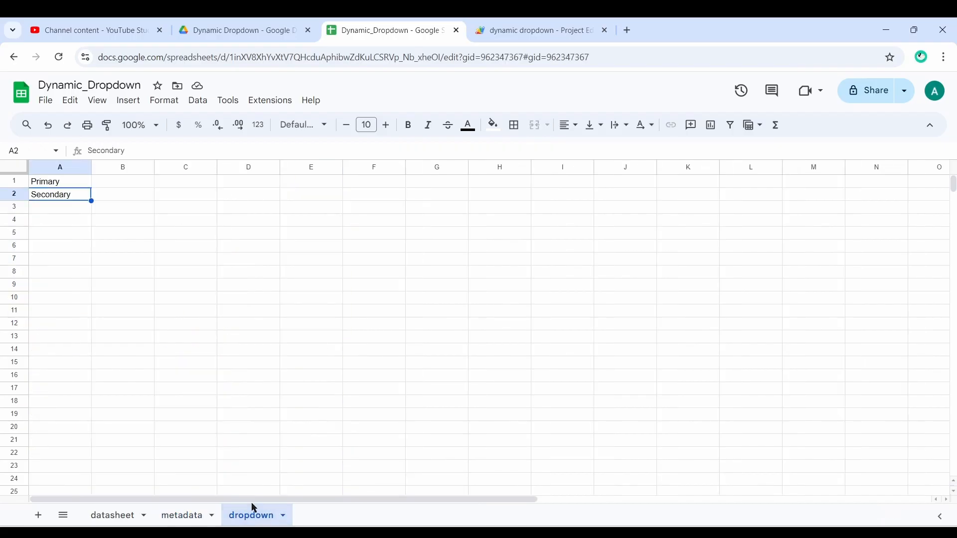
pyautogui.click(73, 184)
pyautogui.moveTo(73, 183); pyautogui.dragTo(130, 183)
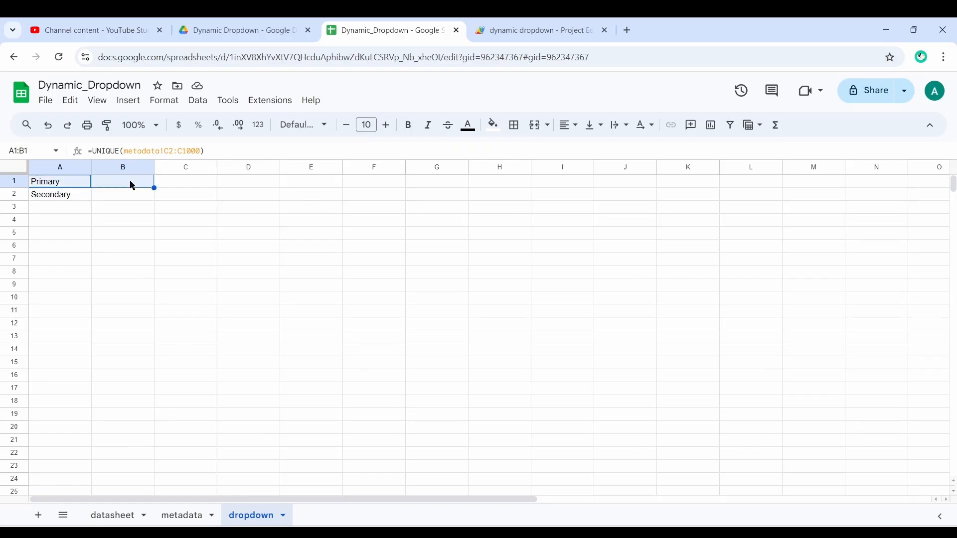
pyautogui.click(92, 150)
pyautogui.write('TRANSP')
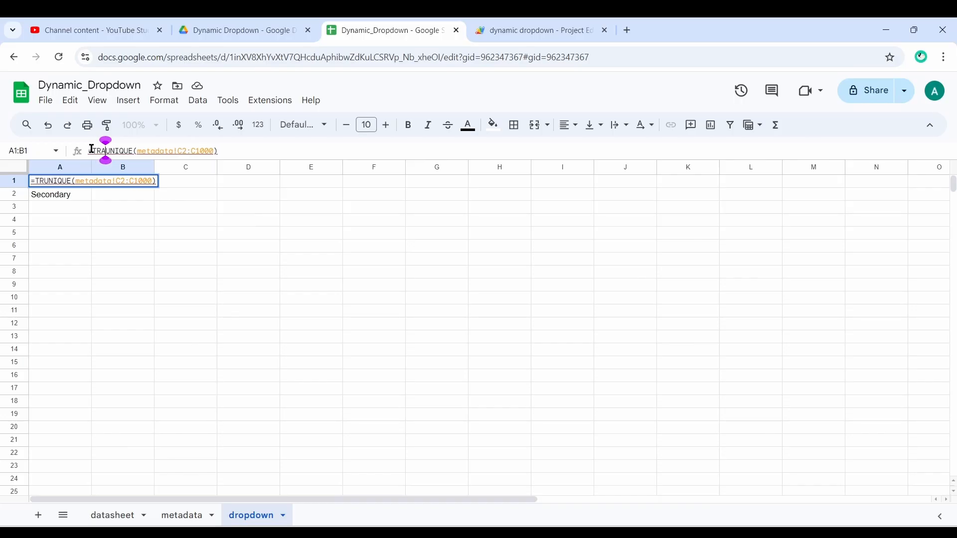
pyautogui.write('OSE(')
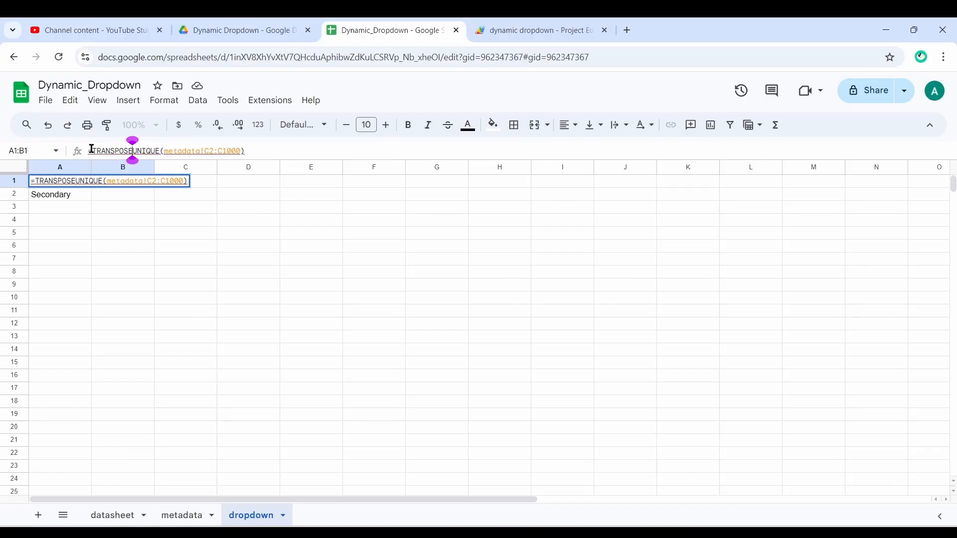
pyautogui.click(269, 149)
pyautogui.write(')')
pyautogui.press('Return')
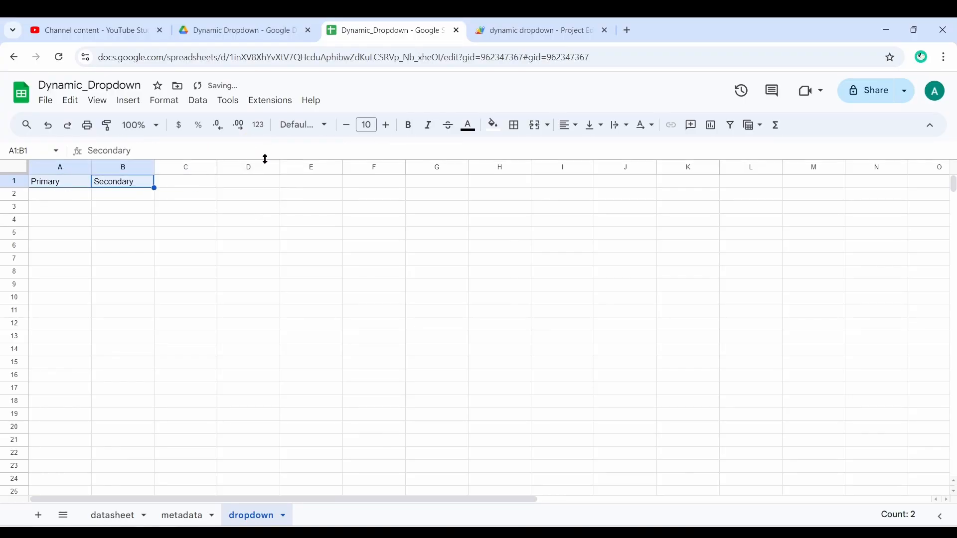
# Examine the ranges under Primary and Secondary in the dropdown sheet, then the Type and School columns of the datasheet
pyautogui.click(200, 288)
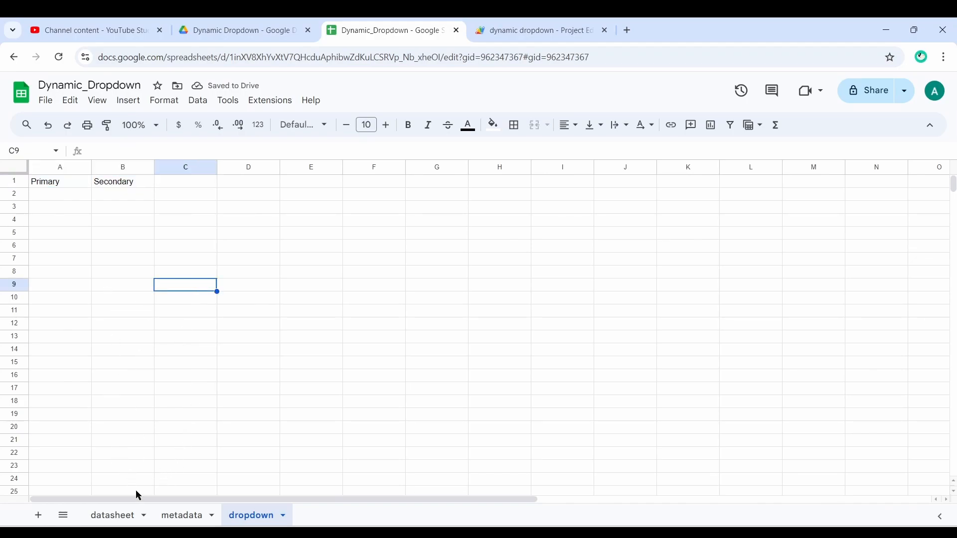
pyautogui.moveTo(69, 199); pyautogui.dragTo(71, 396)
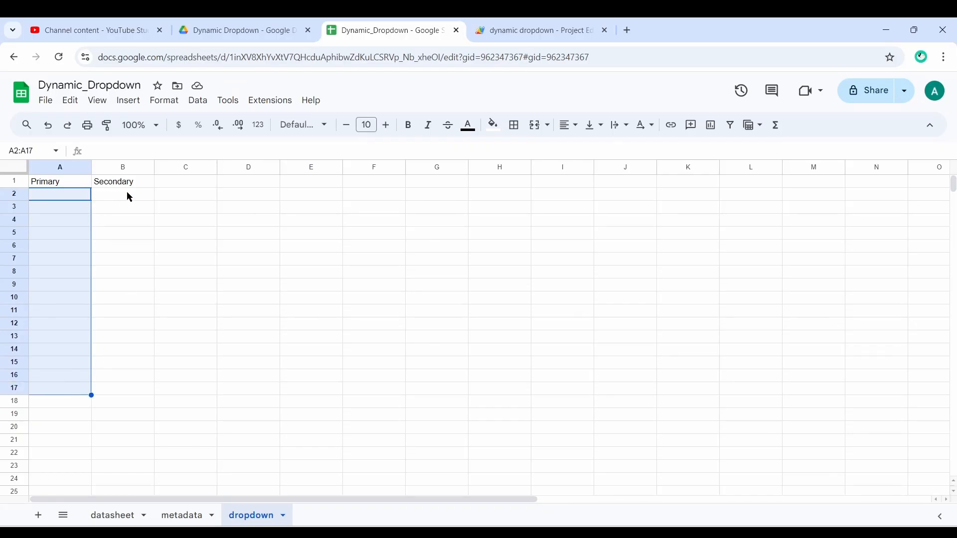
pyautogui.moveTo(128, 195); pyautogui.dragTo(125, 367)
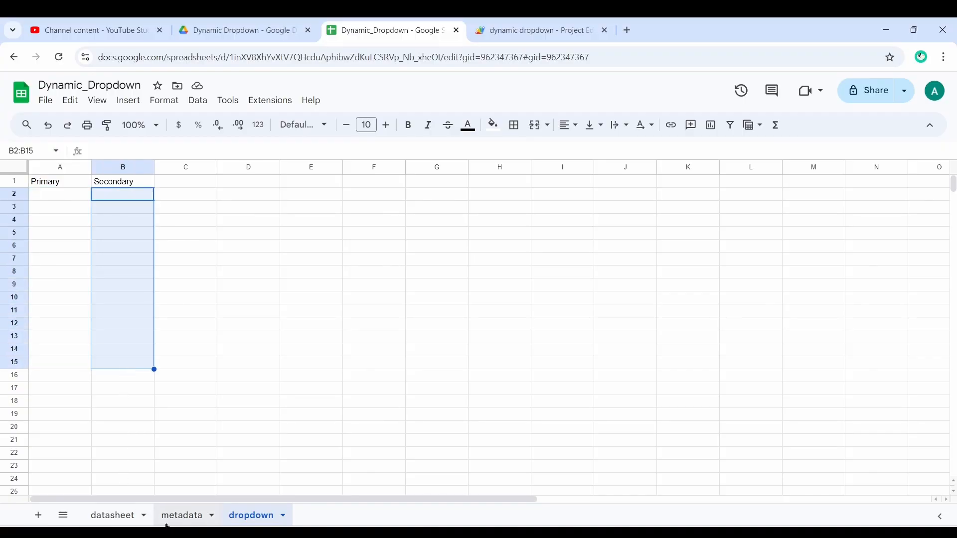
pyautogui.click(120, 517)
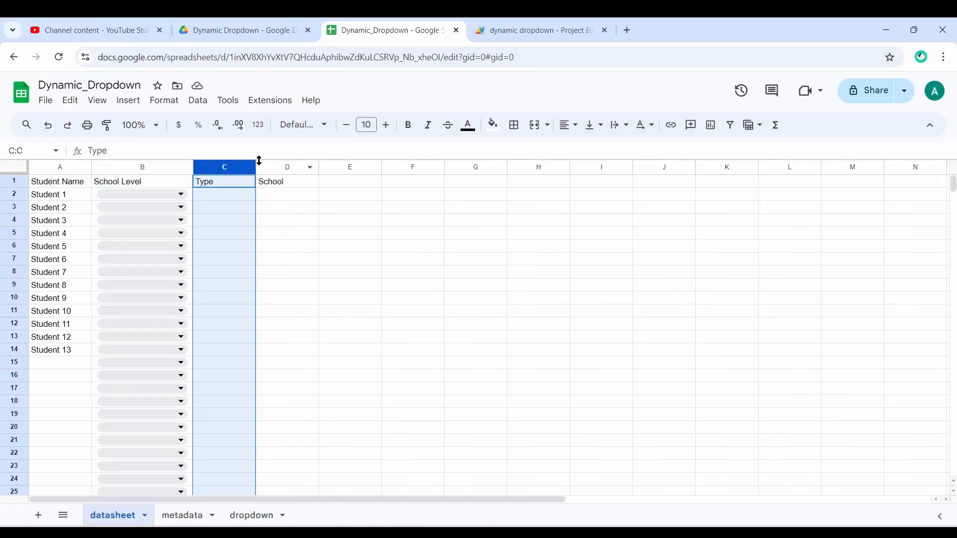
pyautogui.click(243, 234)
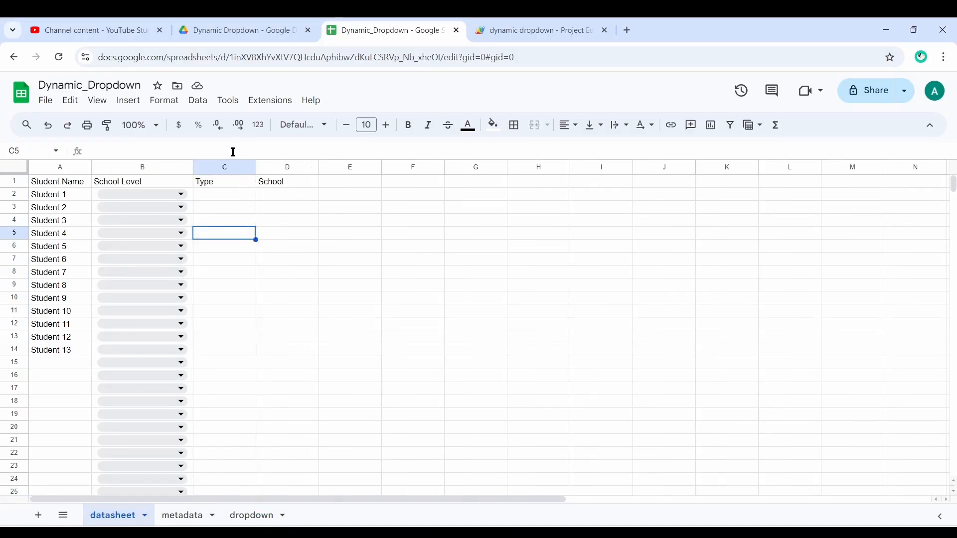
pyautogui.click(228, 169)
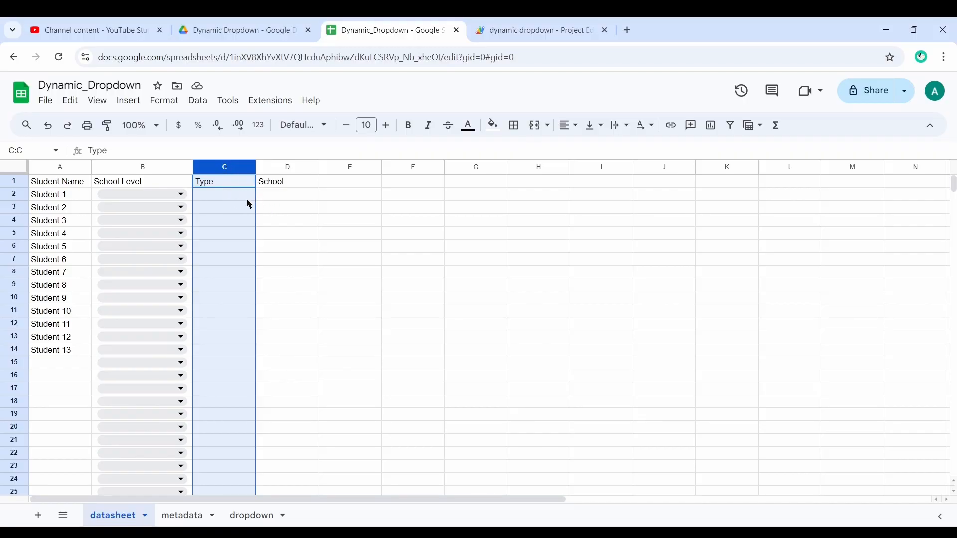
pyautogui.click(225, 185)
pyautogui.click(233, 168)
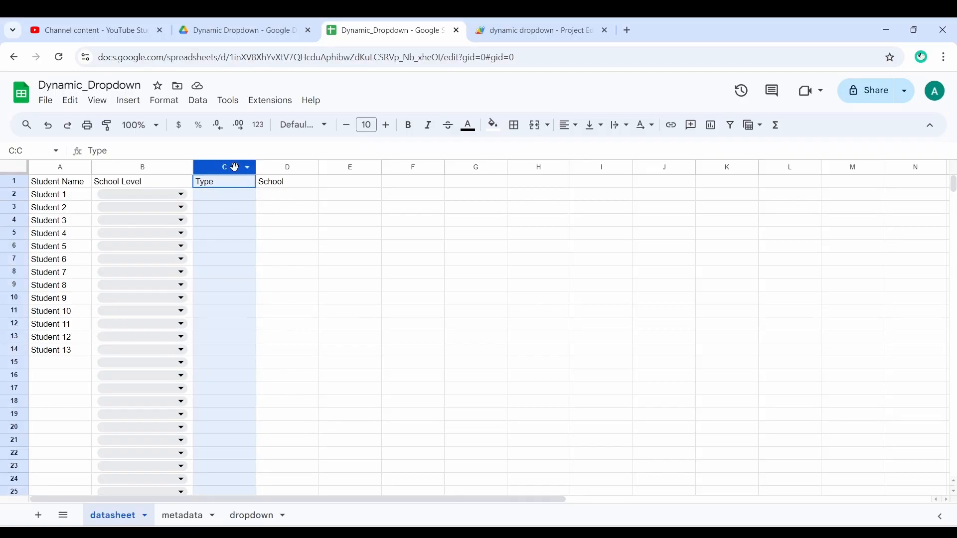
pyautogui.click(294, 169)
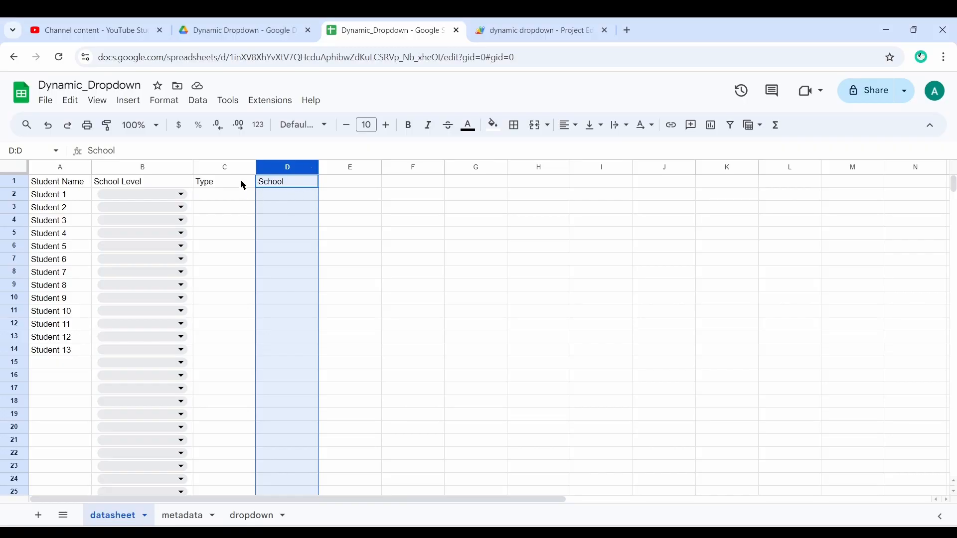
# Examine the Type column of the metadata sheet against the empty header cells D1:J1 of the dropdown sheet
pyautogui.click(189, 513)
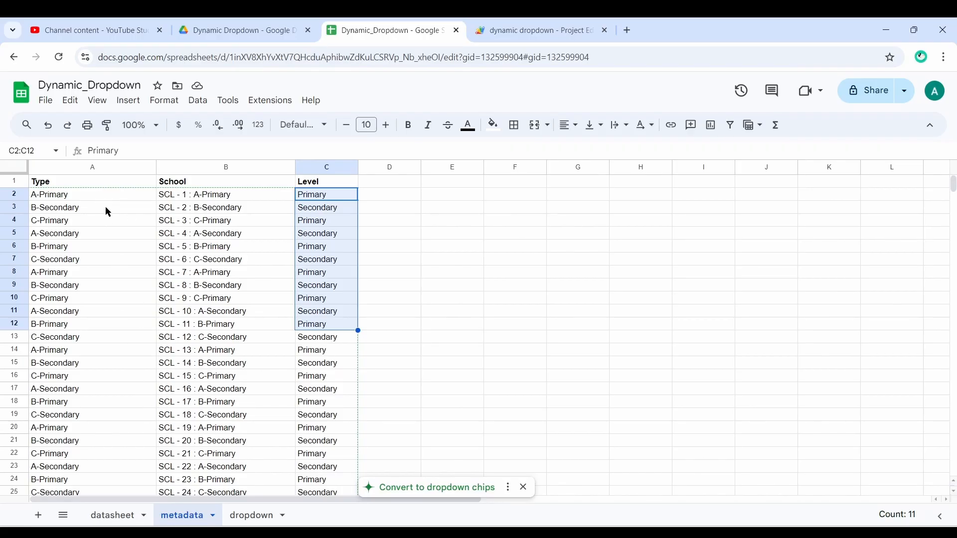
pyautogui.click(246, 516)
pyautogui.moveTo(235, 181); pyautogui.dragTo(634, 196)
pyautogui.click(180, 514)
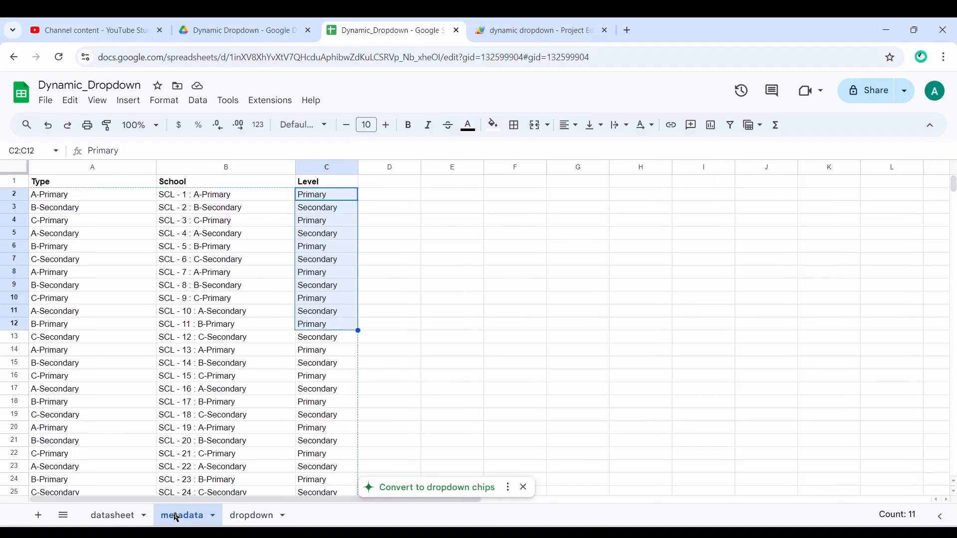
pyautogui.click(110, 188)
pyautogui.moveTo(111, 189); pyautogui.dragTo(107, 475)
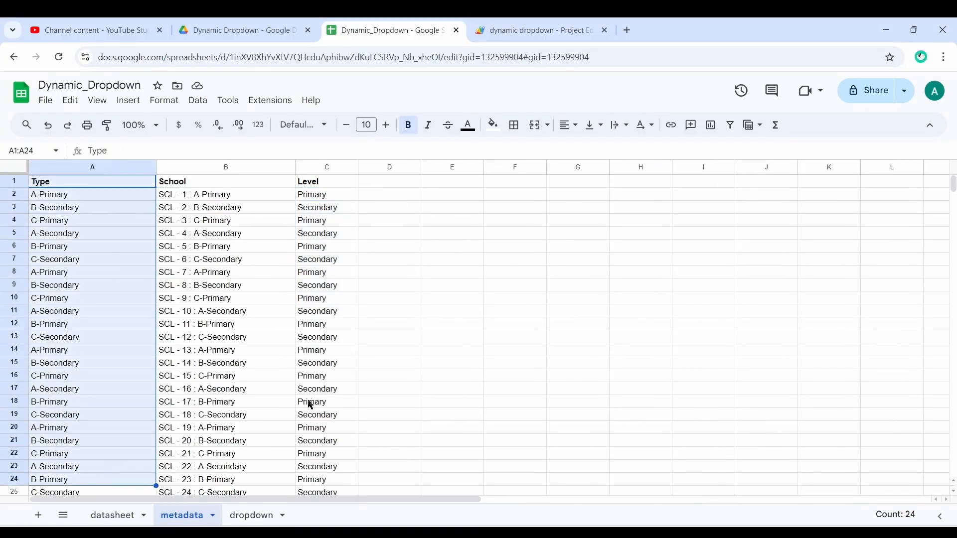
# Enter =TRANSPOSE(UNIQUE(metadata!A2:A1000)) in cell D1 of the dropdown sheet to list the unique types across row 1
pyautogui.click(256, 518)
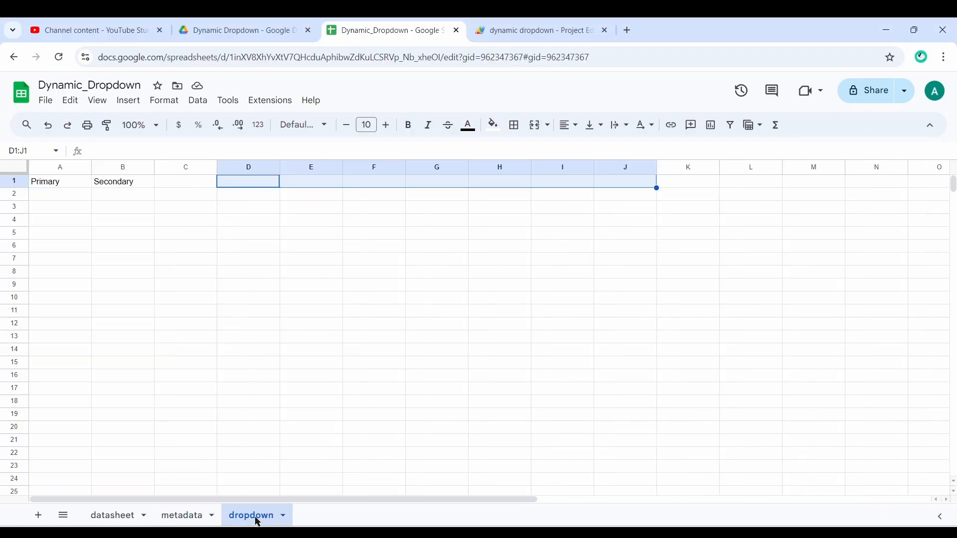
pyautogui.click(252, 186)
pyautogui.doubleClick(252, 185)
pyautogui.write('=TRA')
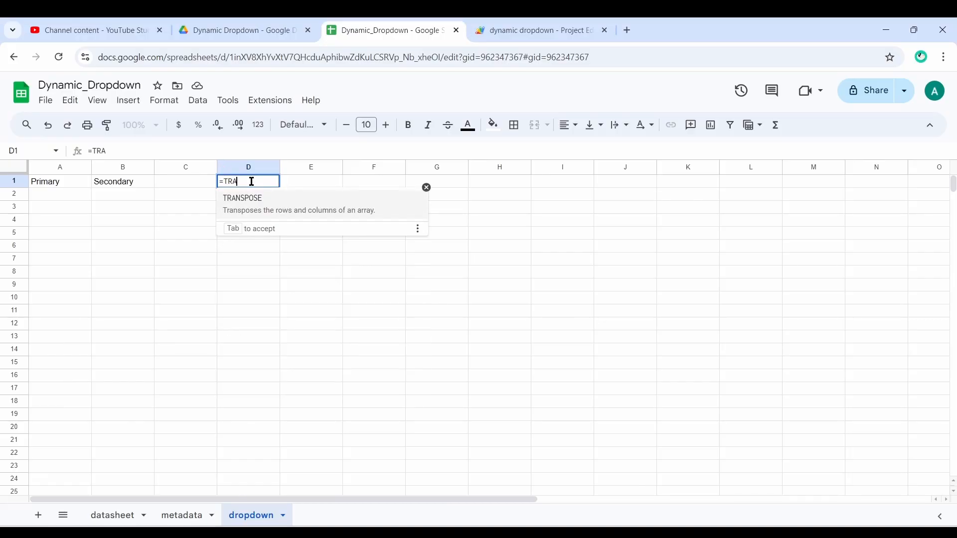
pyautogui.press('Tab')
pyautogui.write('UNI')
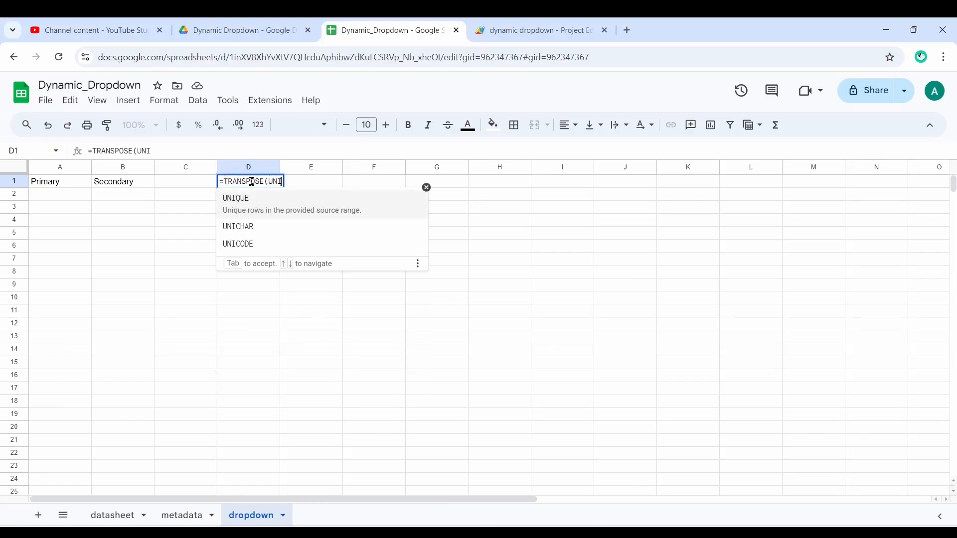
pyautogui.press('Tab')
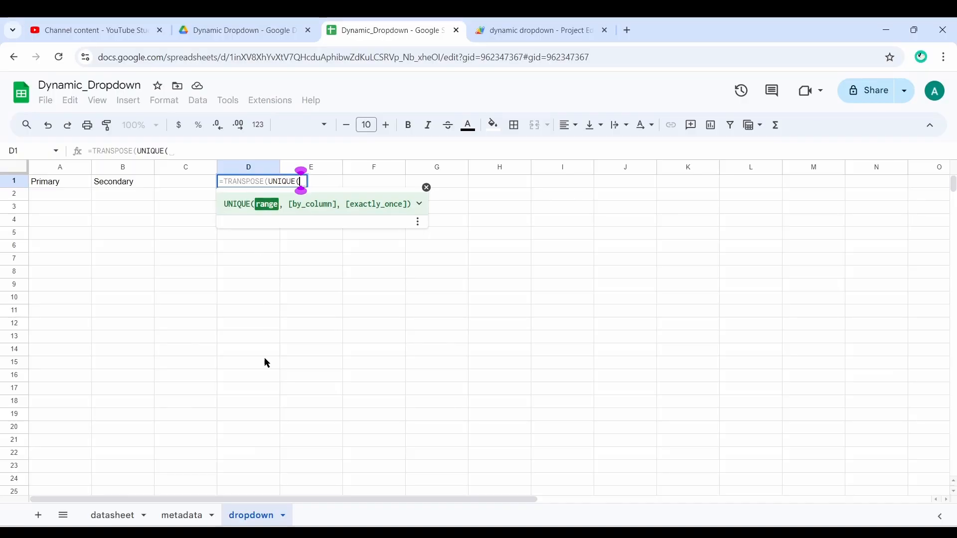
pyautogui.click(191, 522)
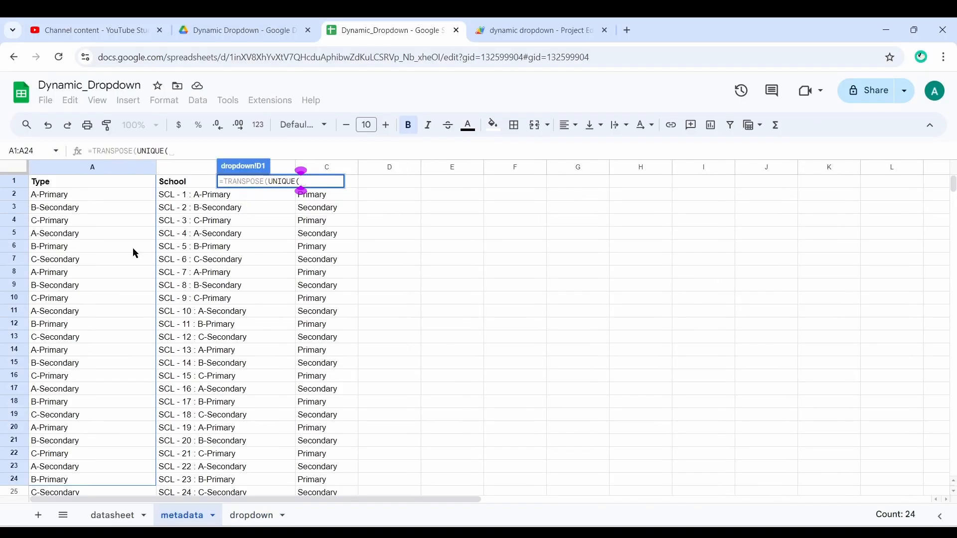
pyautogui.click(100, 195)
pyautogui.hotkey('ctrl', 'shift', 'Down')
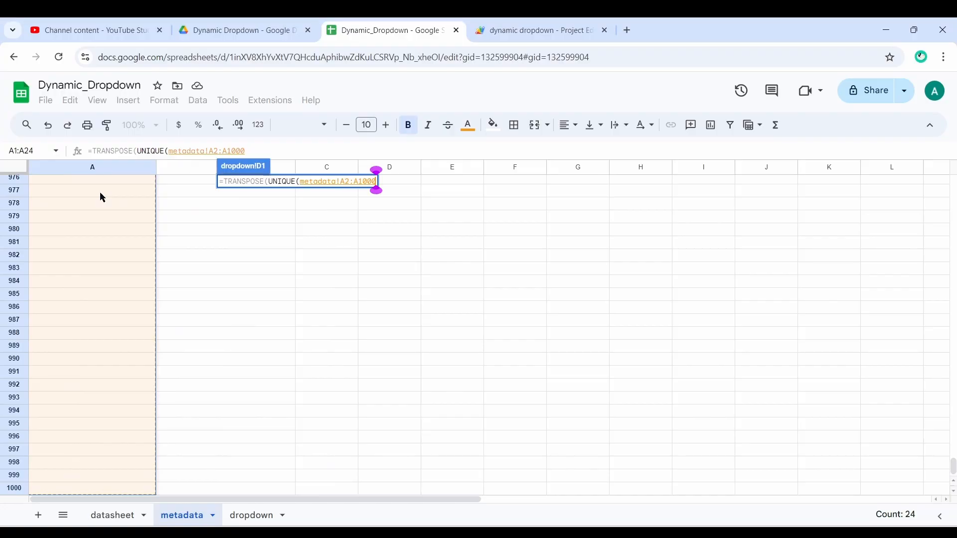
pyautogui.write('))')
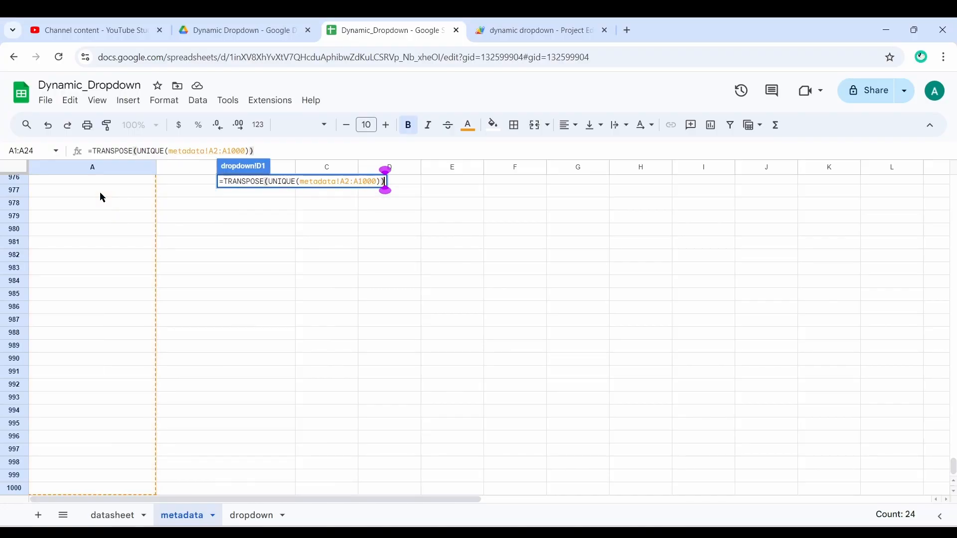
pyautogui.press('Return')
# Examine the type headers in D1:I1 and the empty range D2:D21 of the dropdown sheet against the datasheet's Type and School columns
pyautogui.moveTo(257, 178); pyautogui.dragTo(566, 192)
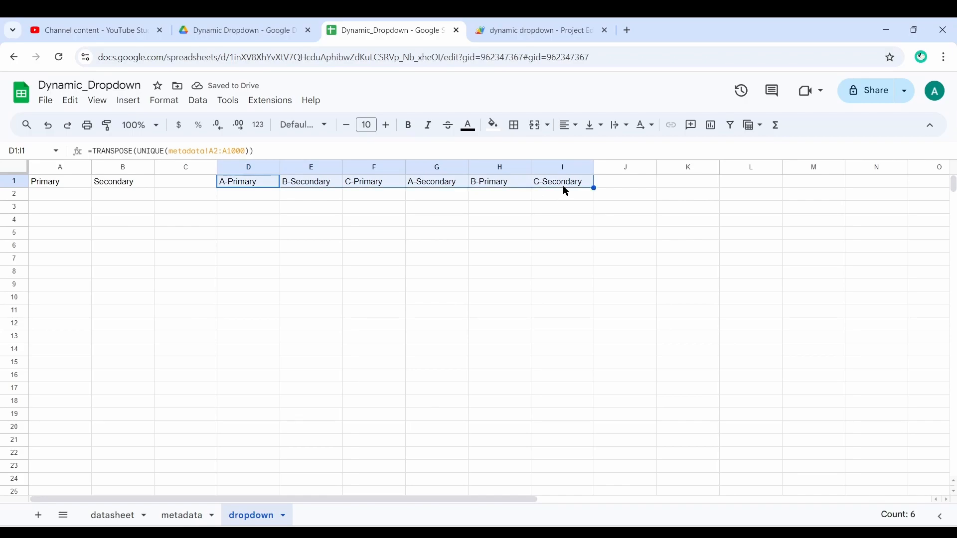
pyautogui.click(257, 197)
pyautogui.moveTo(257, 196); pyautogui.dragTo(257, 445)
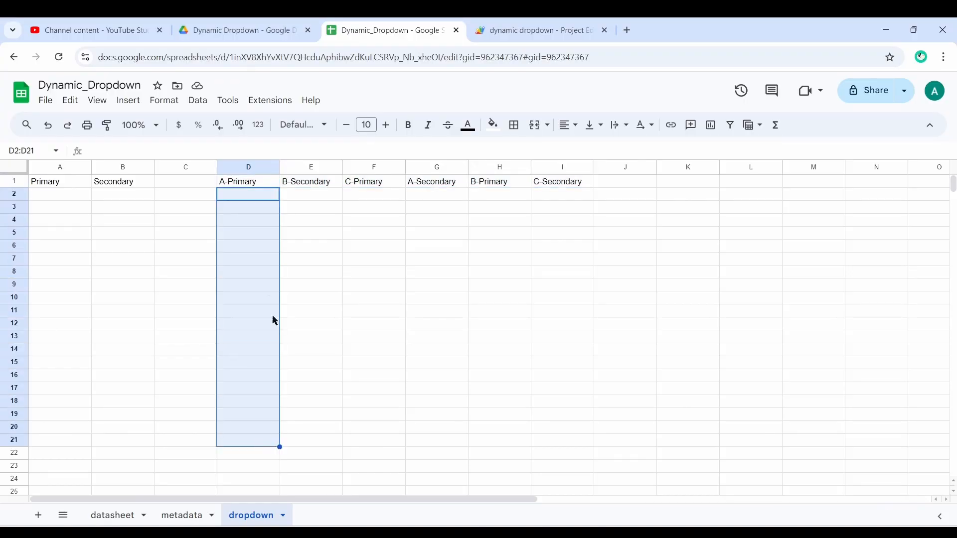
pyautogui.click(119, 518)
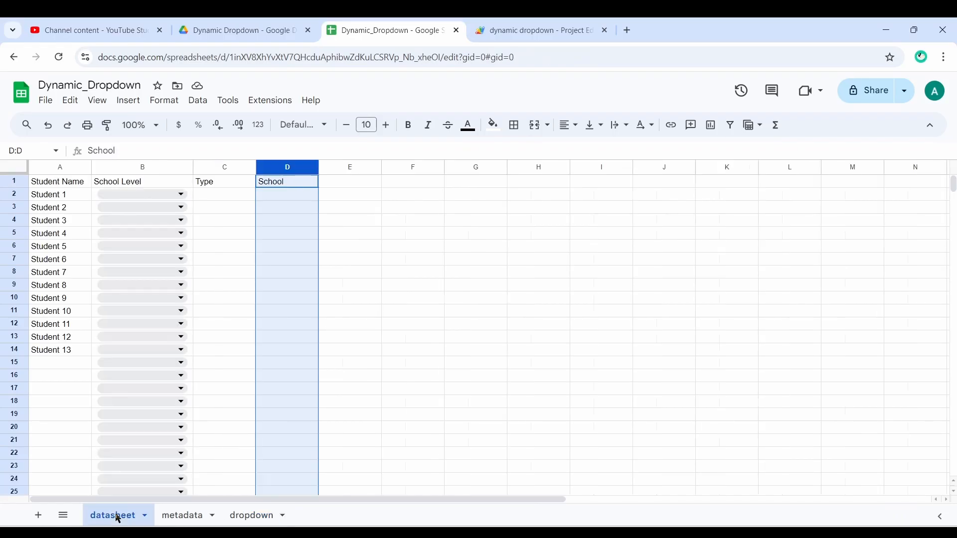
pyautogui.click(225, 195)
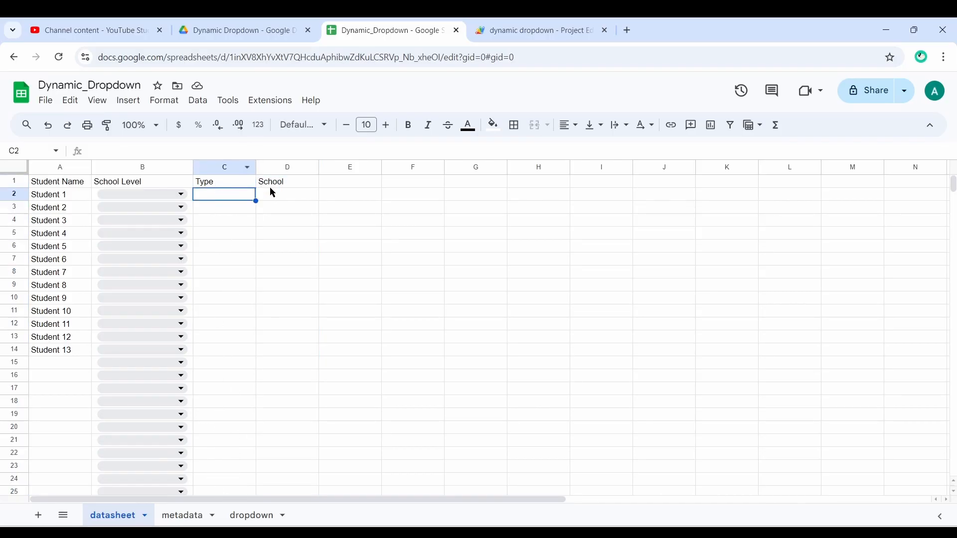
pyautogui.click(249, 515)
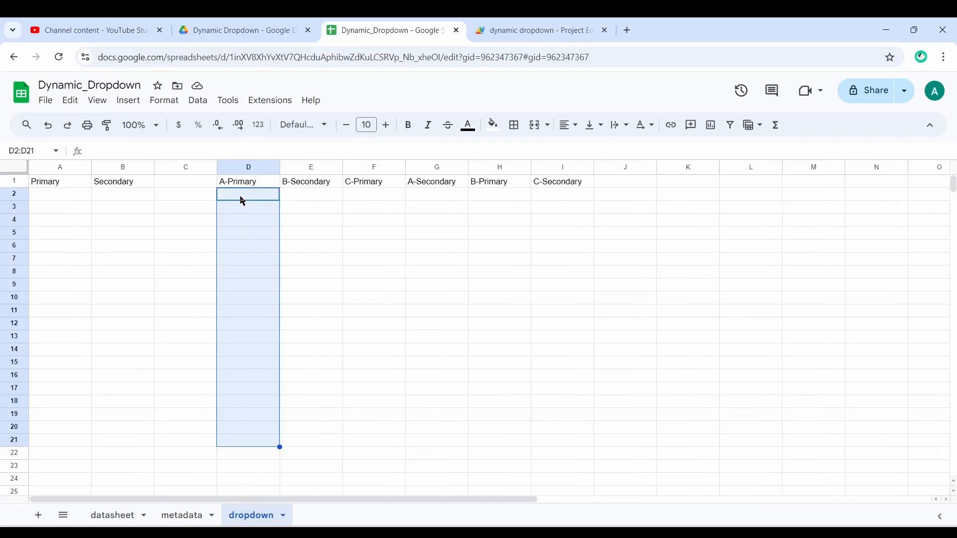
pyautogui.moveTo(241, 202); pyautogui.dragTo(244, 447)
# Enlarge the formula bar and start a QUERY formula in cell A2 under Primary in the dropdown sheet
pyautogui.moveTo(271, 159); pyautogui.dragTo(275, 197)
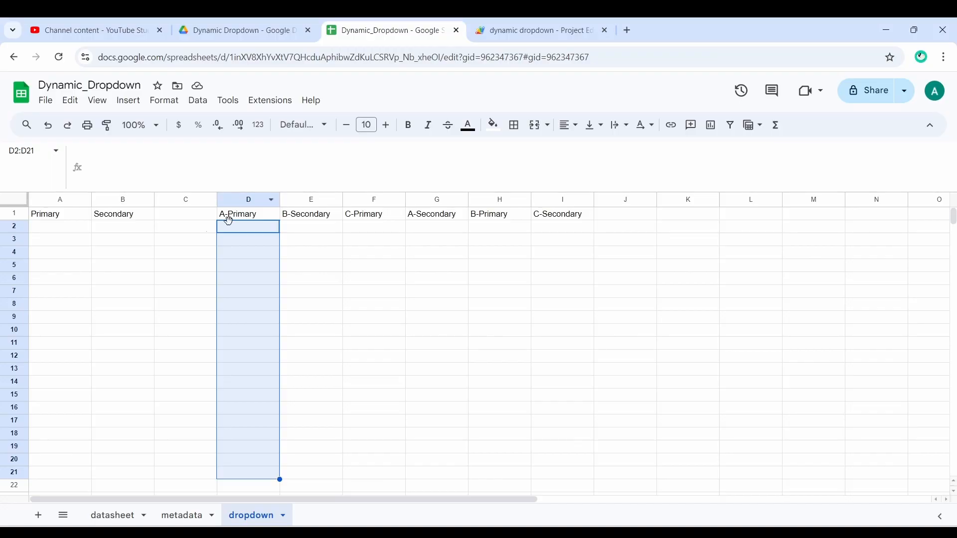
pyautogui.click(70, 232)
pyautogui.write('=')
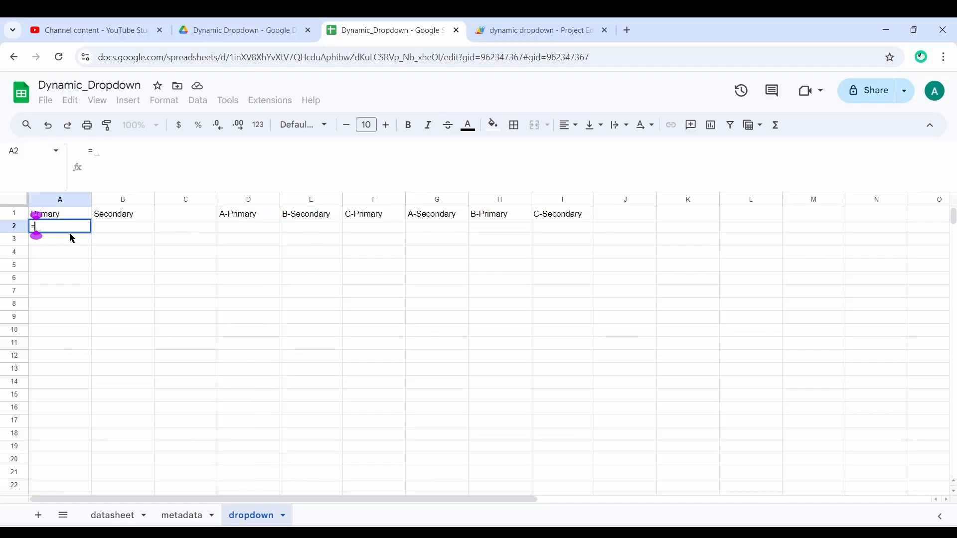
pyautogui.click(116, 147)
pyautogui.write('Q')
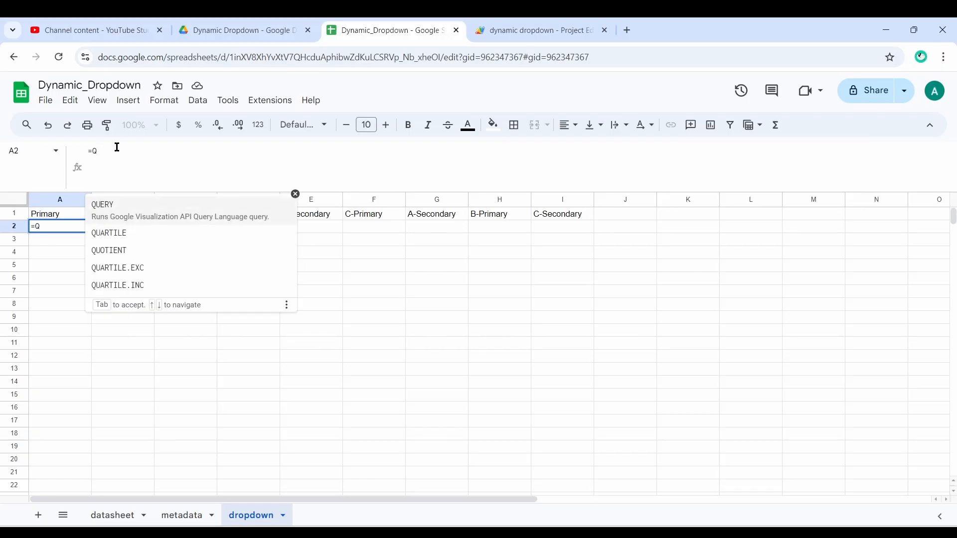
pyautogui.write('UERY')
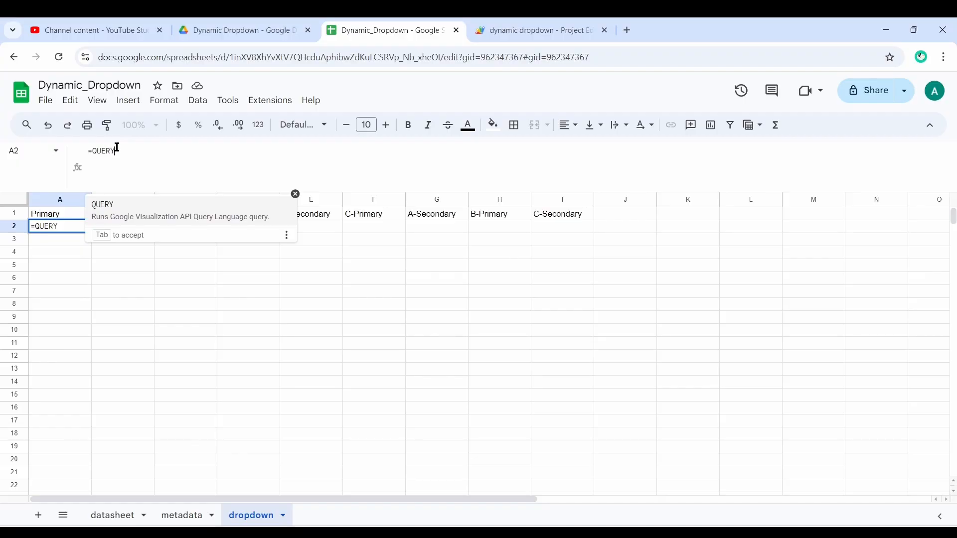
pyautogui.write('(')
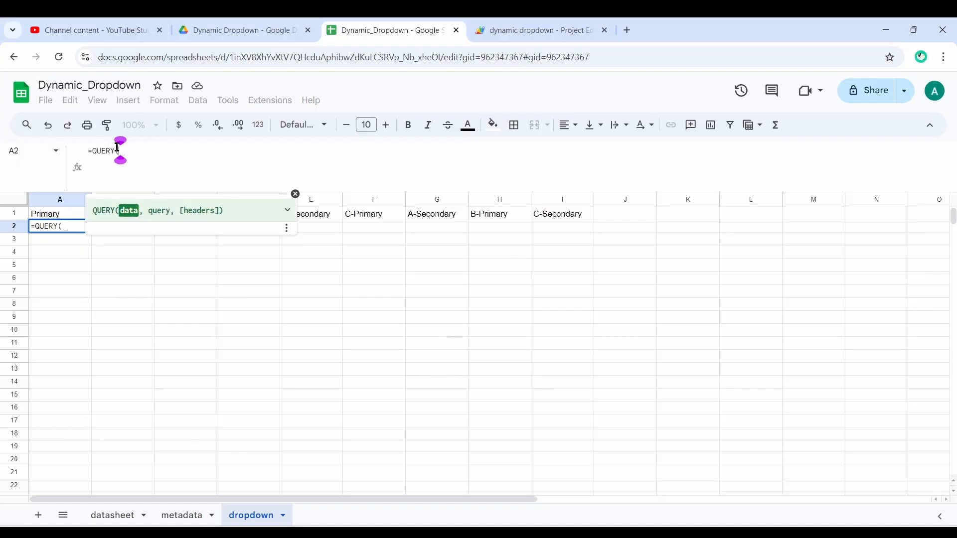
# Set the QUERY formula's data argument to columns A to C of the metadata sheet as the absolute reference metadata!$A:$C
pyautogui.click(173, 517)
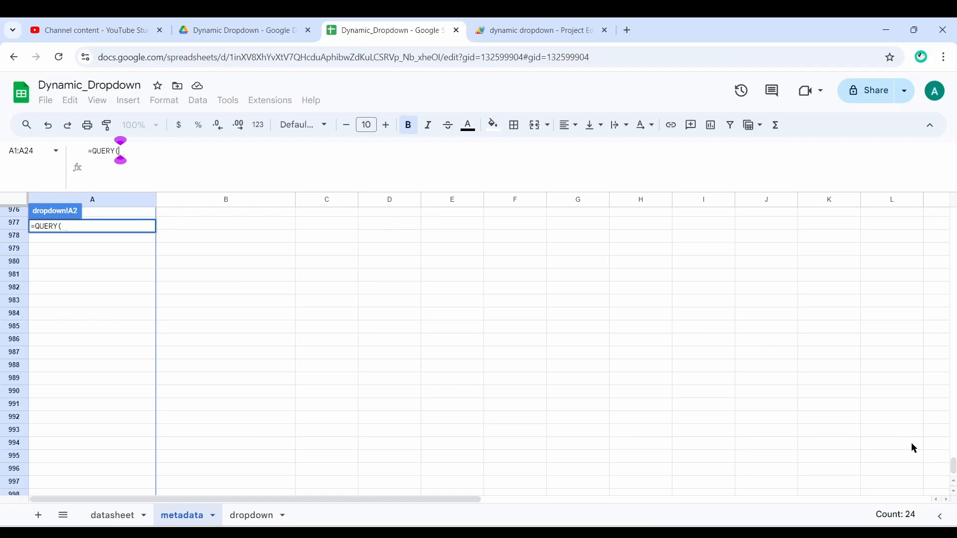
pyautogui.moveTo(952, 461); pyautogui.dragTo(863, 216)
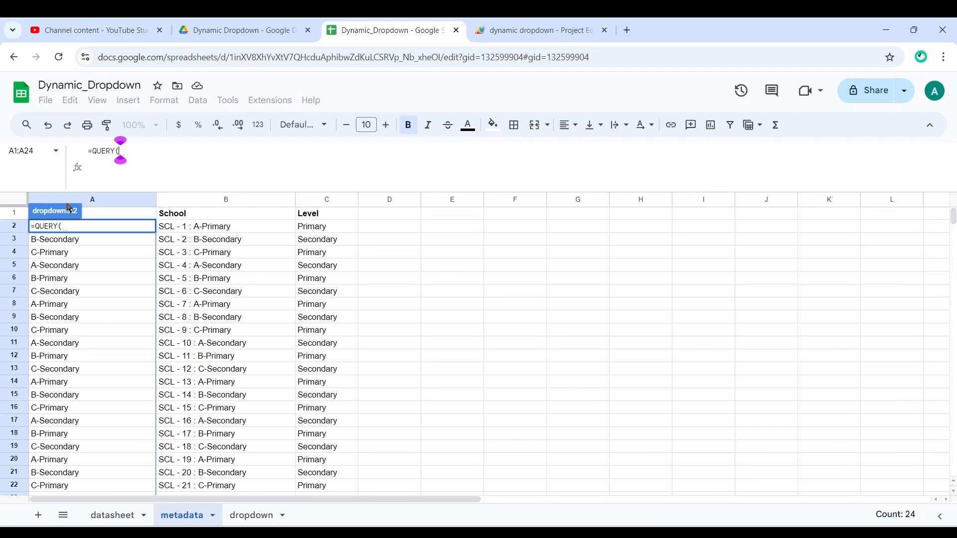
pyautogui.click(138, 149)
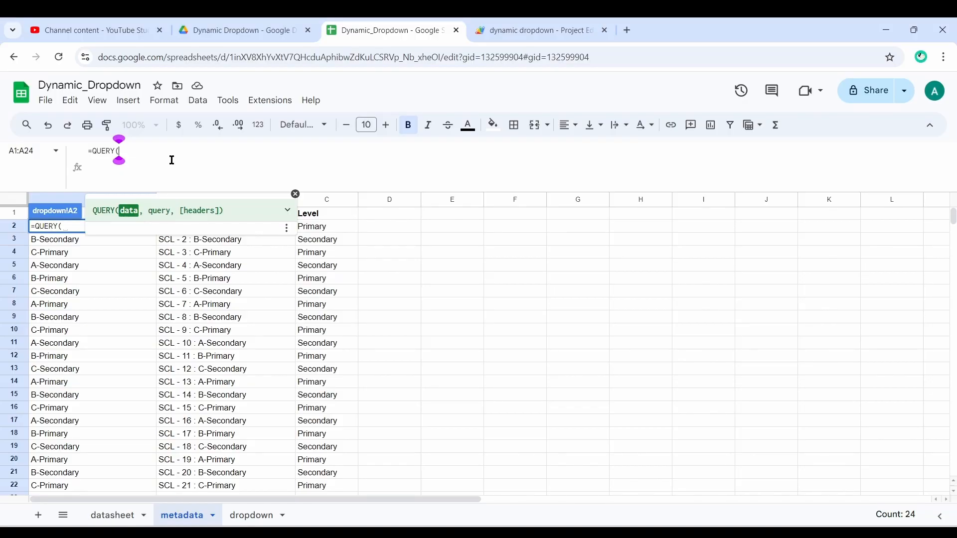
pyautogui.click(287, 213)
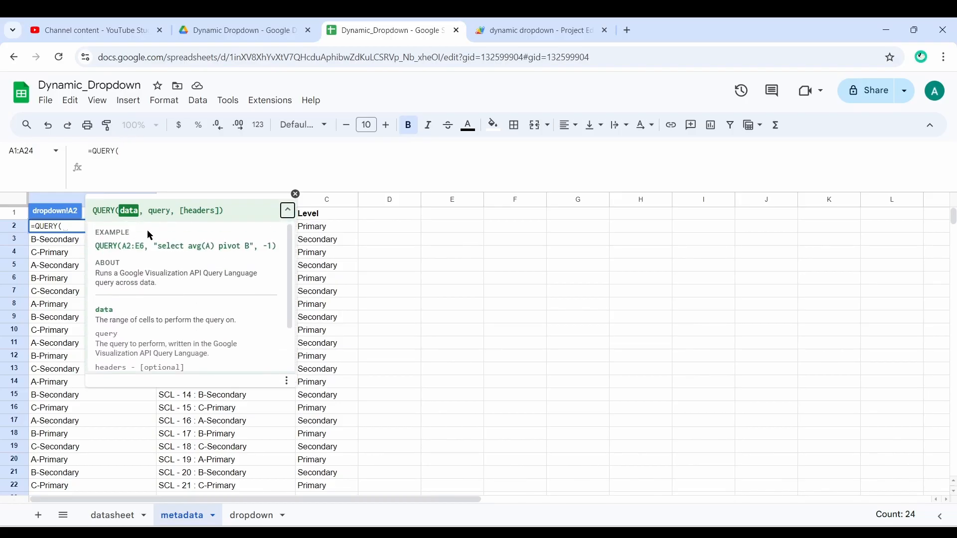
pyautogui.click(288, 213)
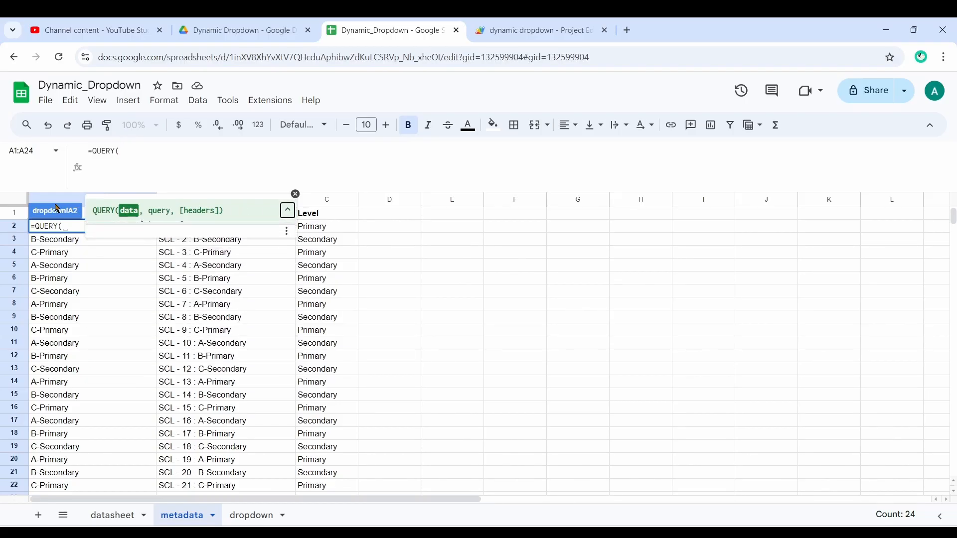
pyautogui.moveTo(63, 202); pyautogui.dragTo(323, 201)
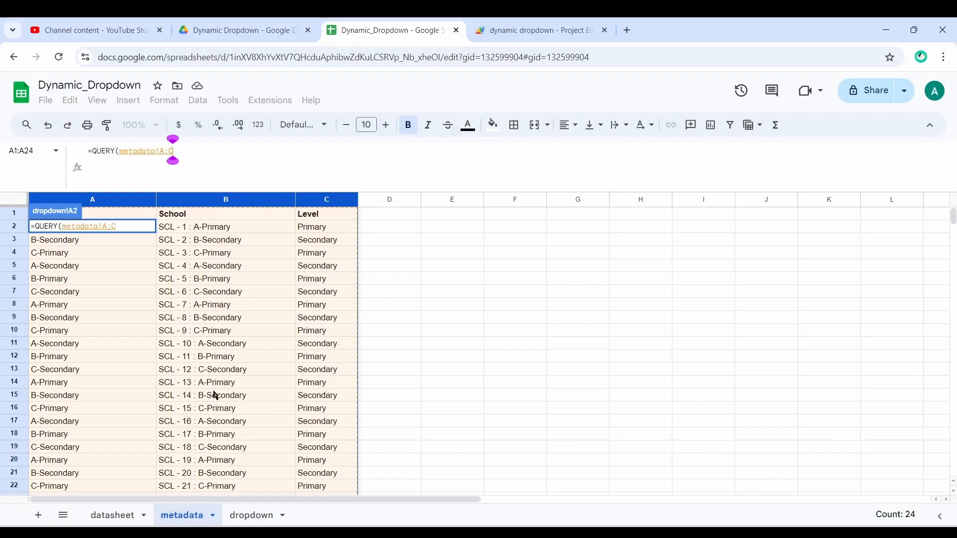
pyautogui.press('F4')
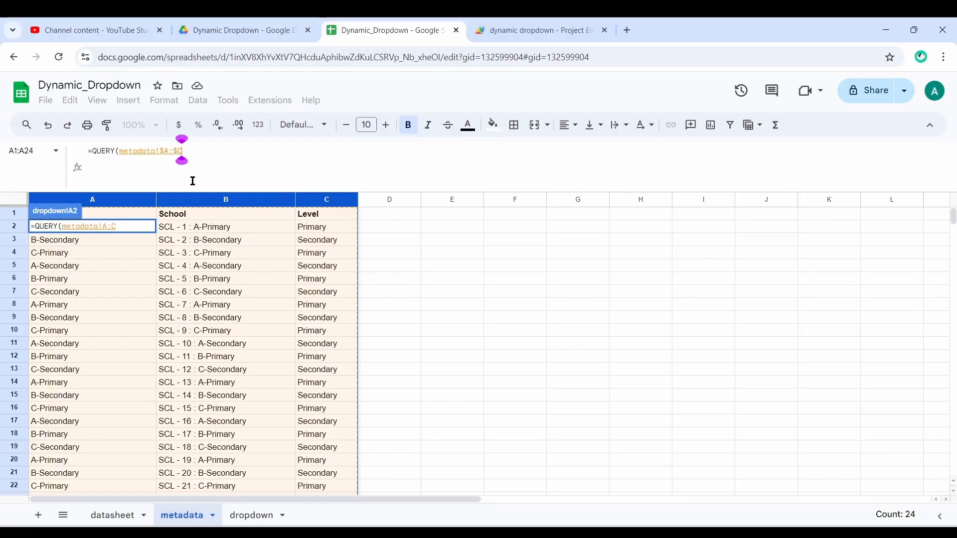
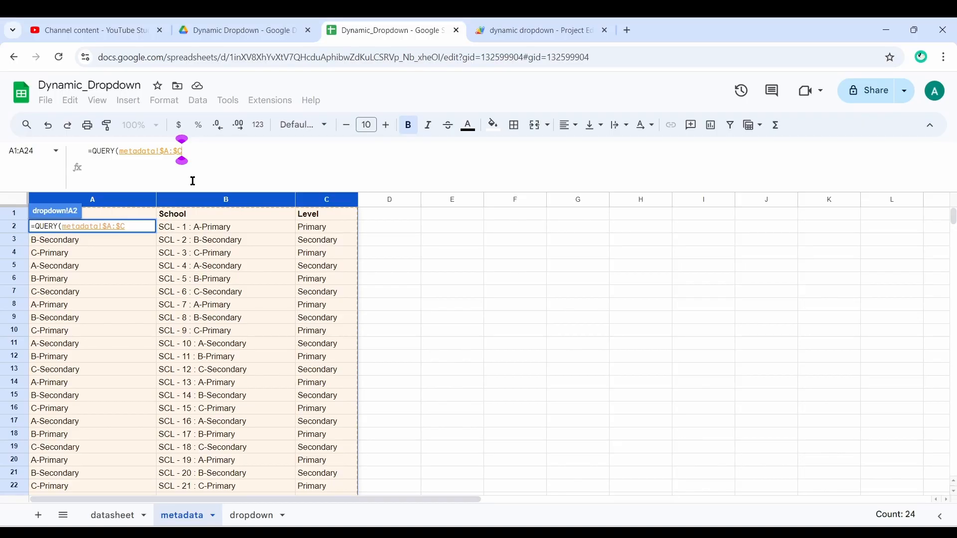
pyautogui.write(',')
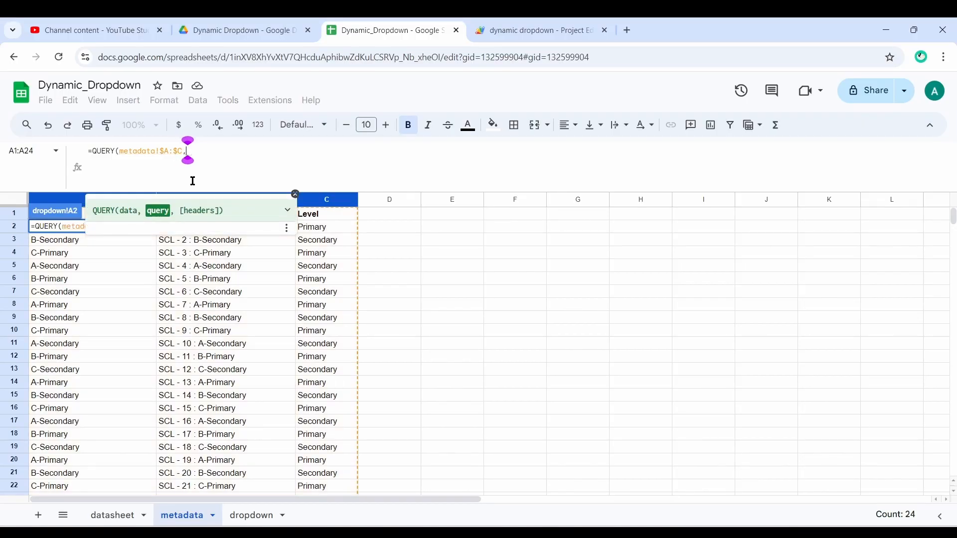
pyautogui.click(164, 150)
pyautogui.click(182, 151)
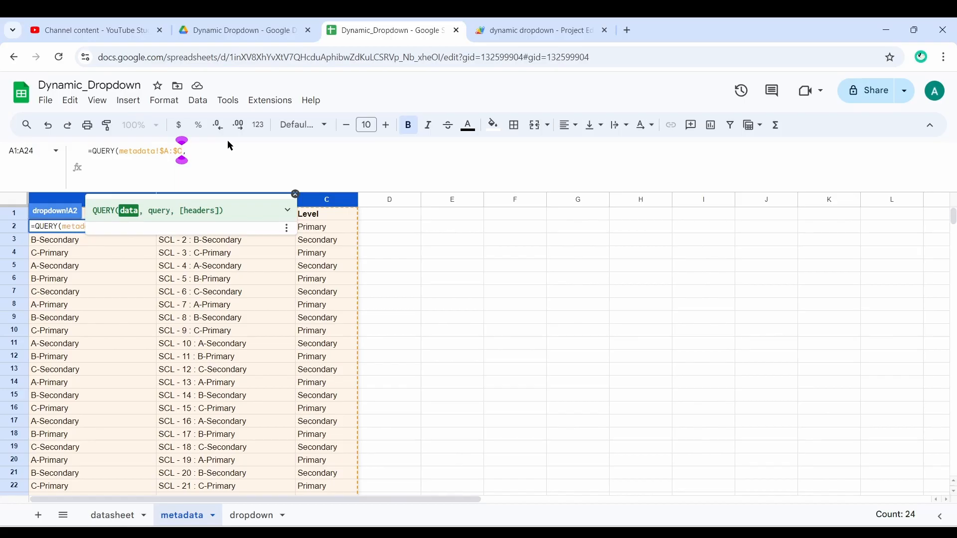
pyautogui.moveTo(160, 150); pyautogui.dragTo(181, 151)
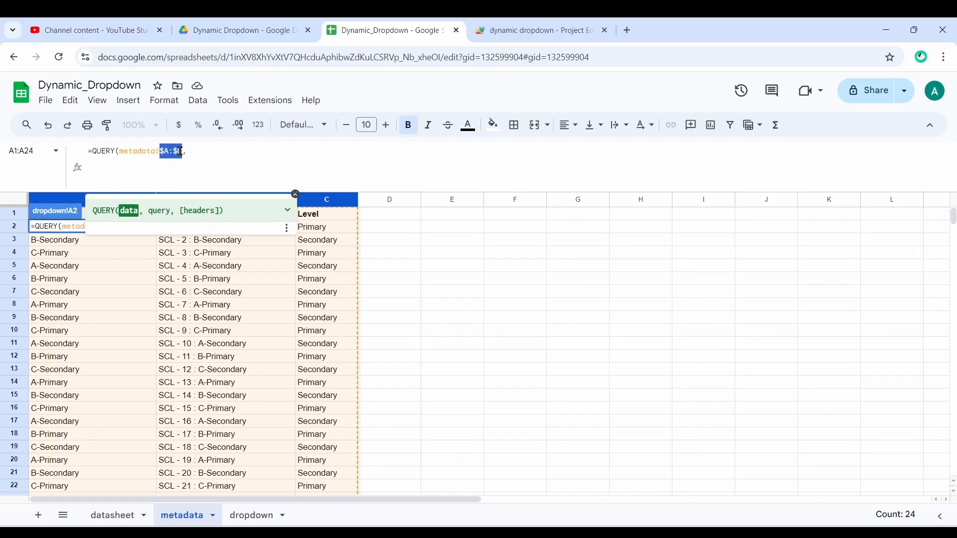
pyautogui.click(186, 150)
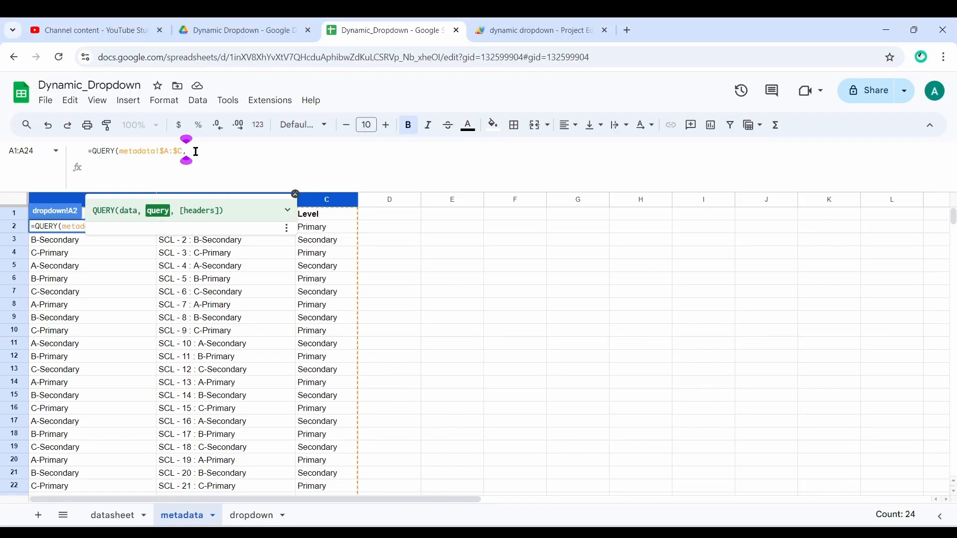
# Begin the query argument of the A2 QUERY formula on a new line with "SELECT, enlarging the formula bar, and return to the dropdown sheet
pyautogui.hotkey('ctrl', 'Return')
pyautogui.write('"')
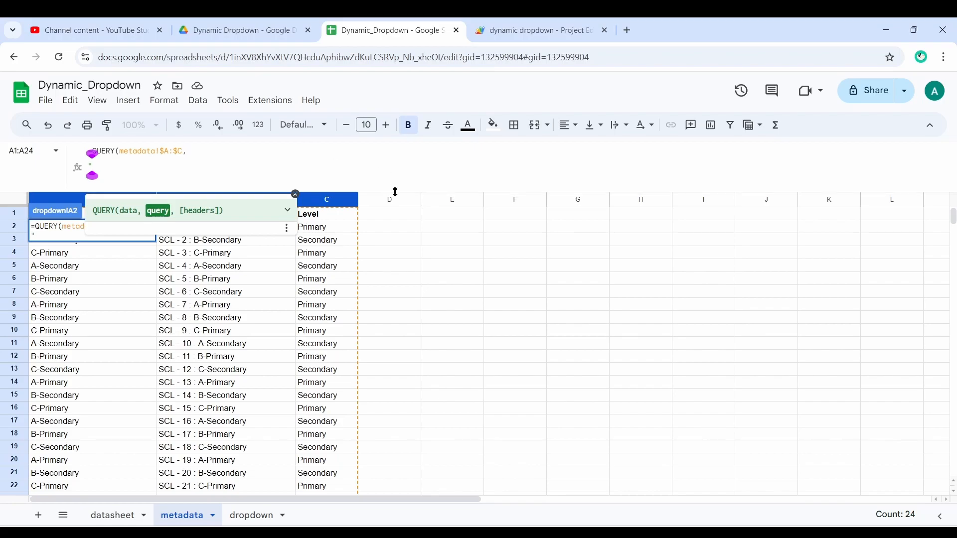
pyautogui.moveTo(395, 190); pyautogui.dragTo(386, 258)
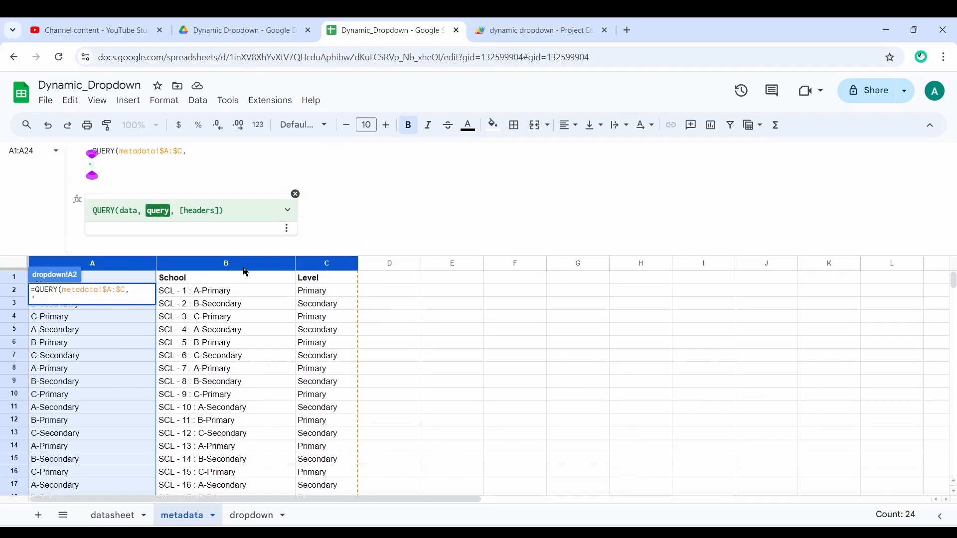
pyautogui.write('SELECT')
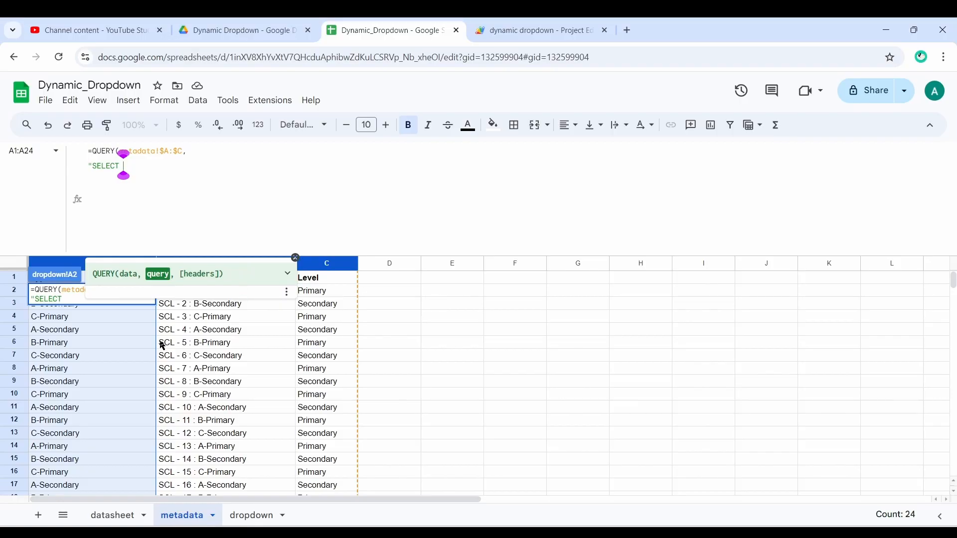
pyautogui.click(246, 515)
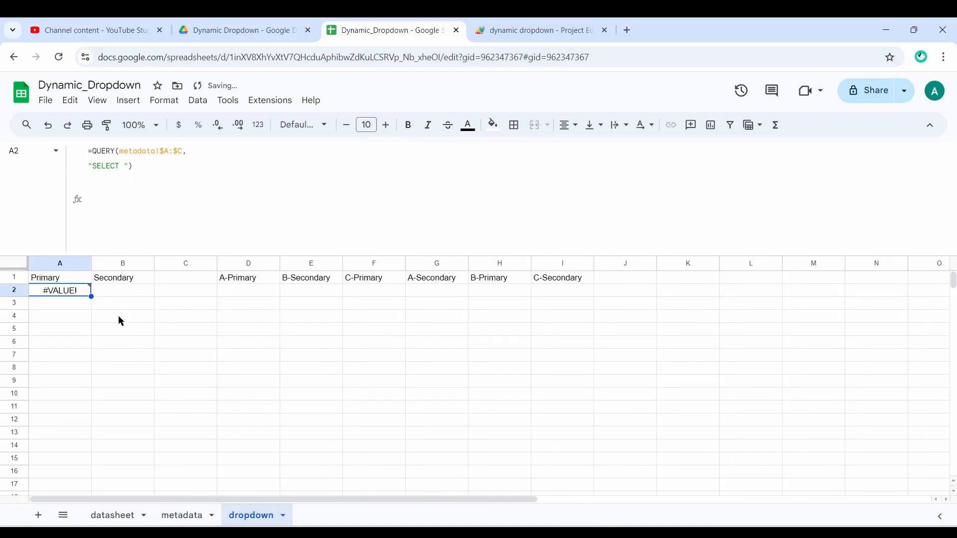
# Examine the unfinished QUERY in A2 and the Primary header in A1 against the Type column of the metadata sheet
pyautogui.moveTo(69, 298)
pyautogui.click(77, 380)
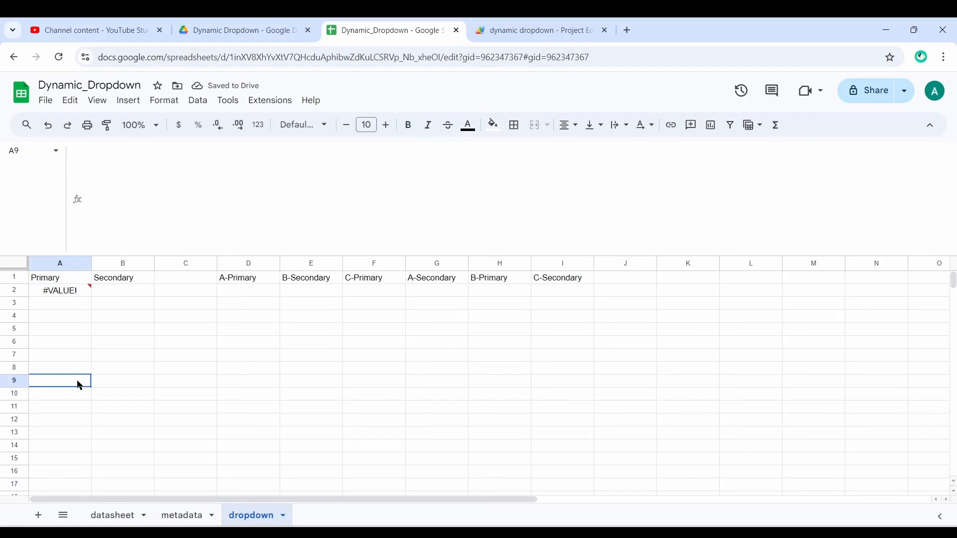
pyautogui.click(81, 293)
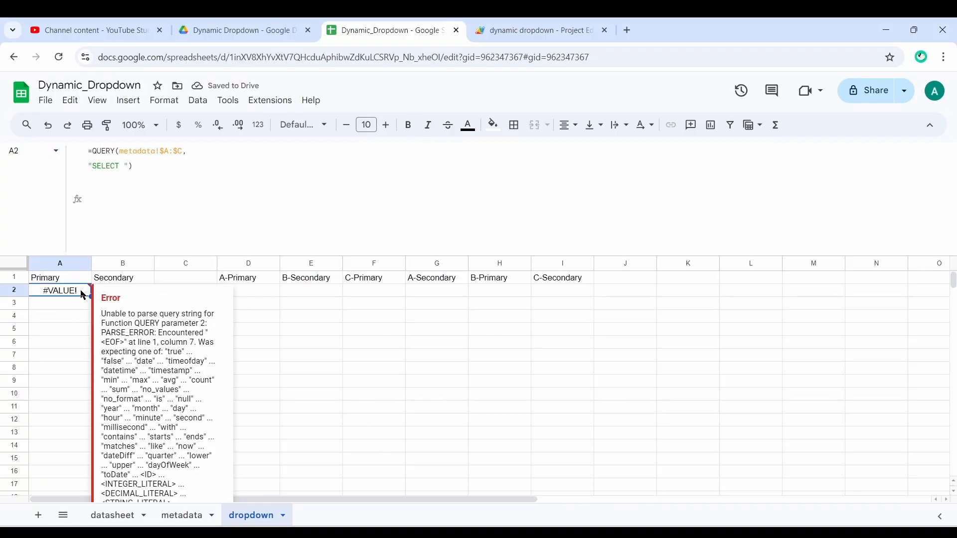
pyautogui.click(149, 165)
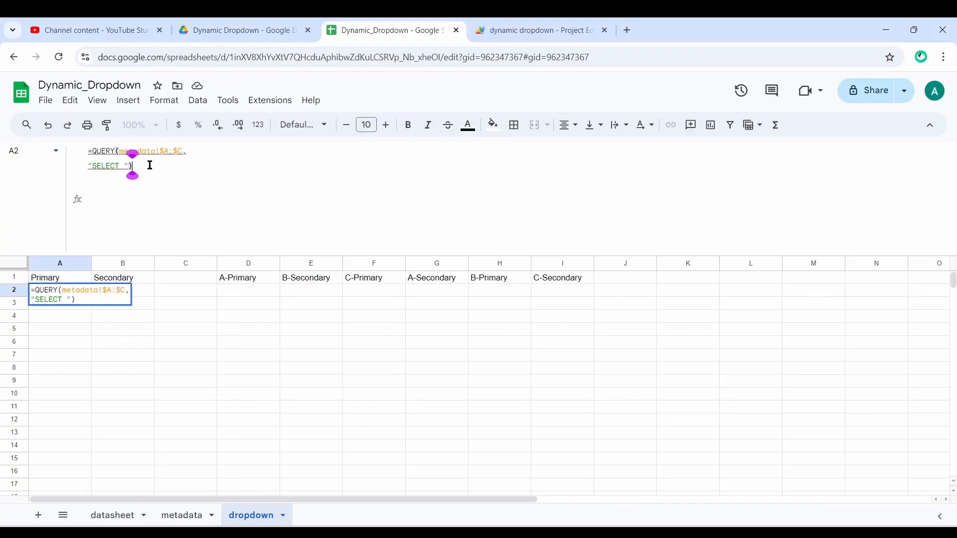
pyautogui.hotkey('ctrl', 'a')
pyautogui.click(151, 369)
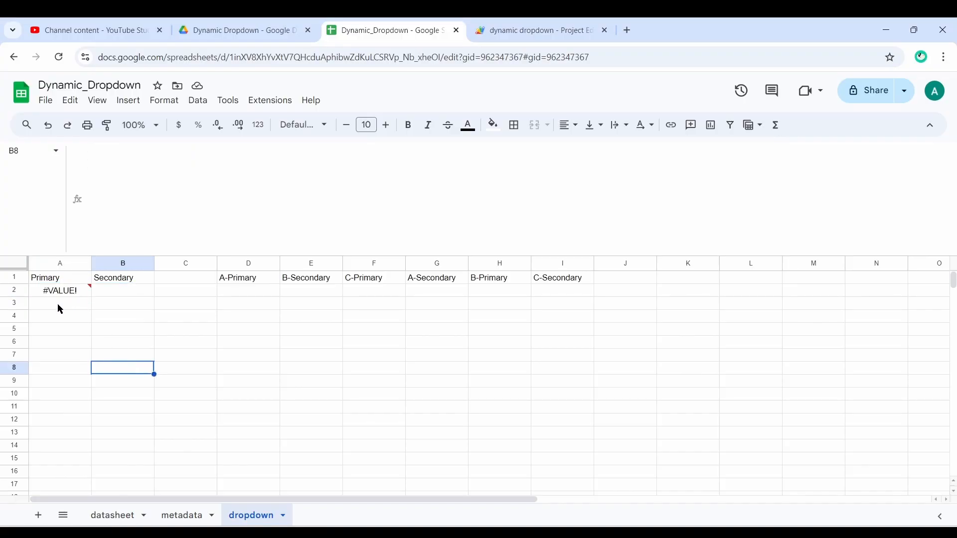
pyautogui.click(60, 280)
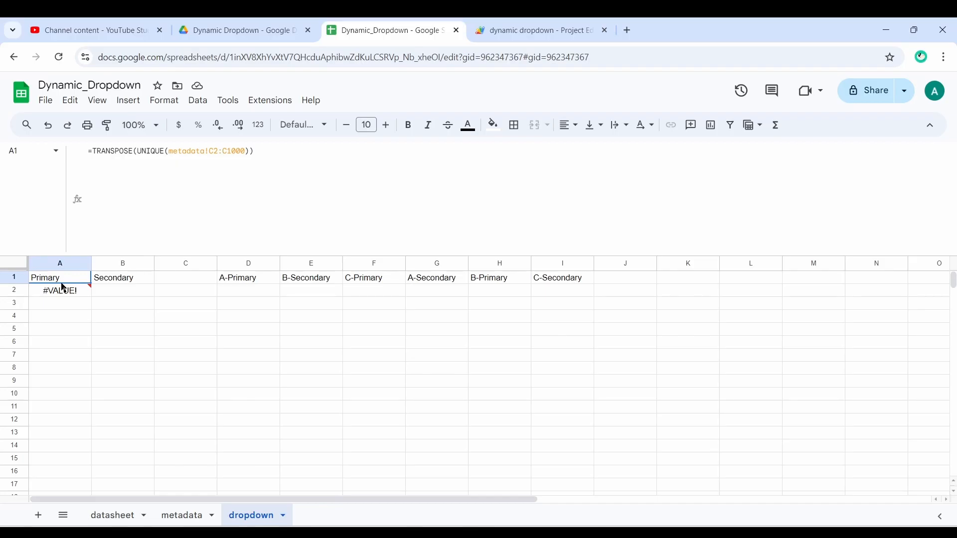
pyautogui.click(182, 514)
pyautogui.moveTo(90, 288); pyautogui.dragTo(85, 515)
pyautogui.scroll(6, 95, 401)
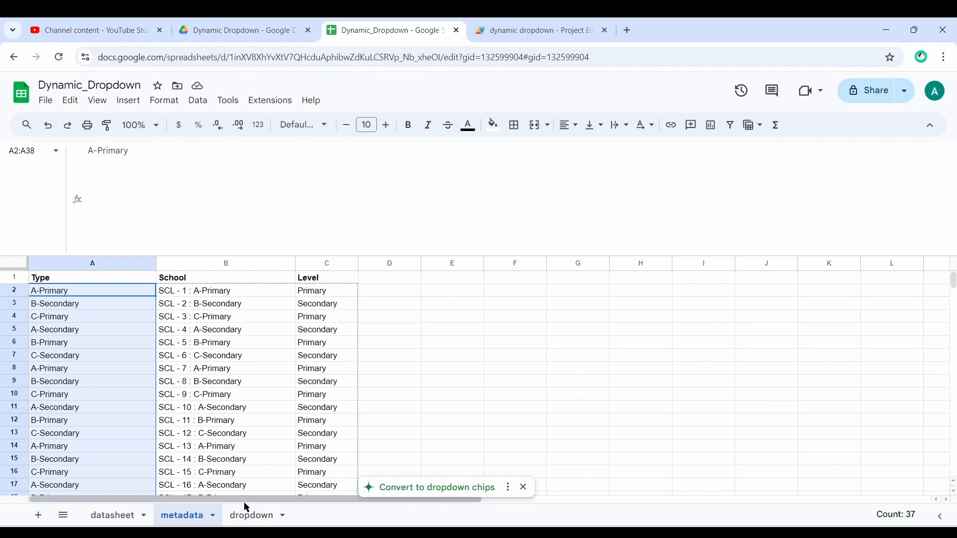
# Complete the SELECT clause of the A2 QUERY with column A, the Type column of the metadata sheet
pyautogui.click(252, 516)
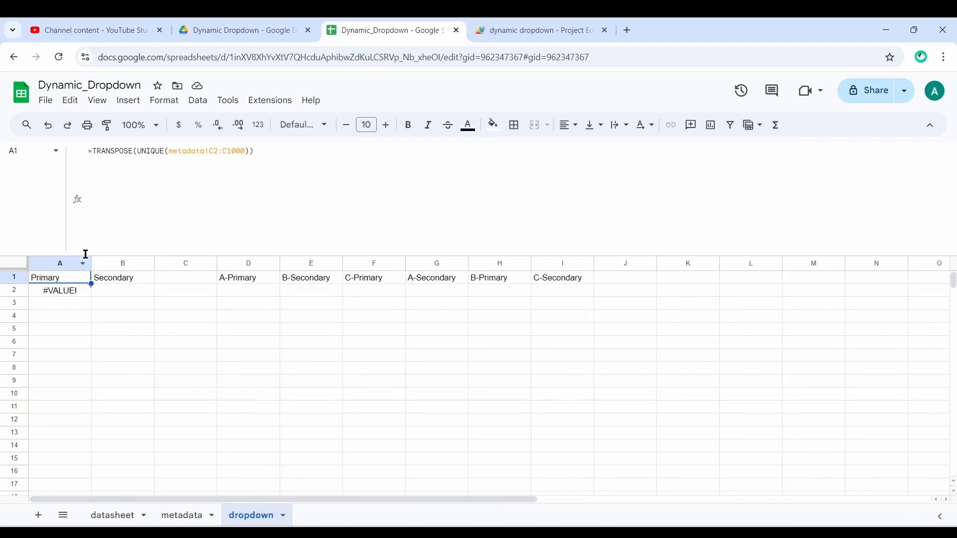
pyautogui.click(70, 289)
pyautogui.click(123, 166)
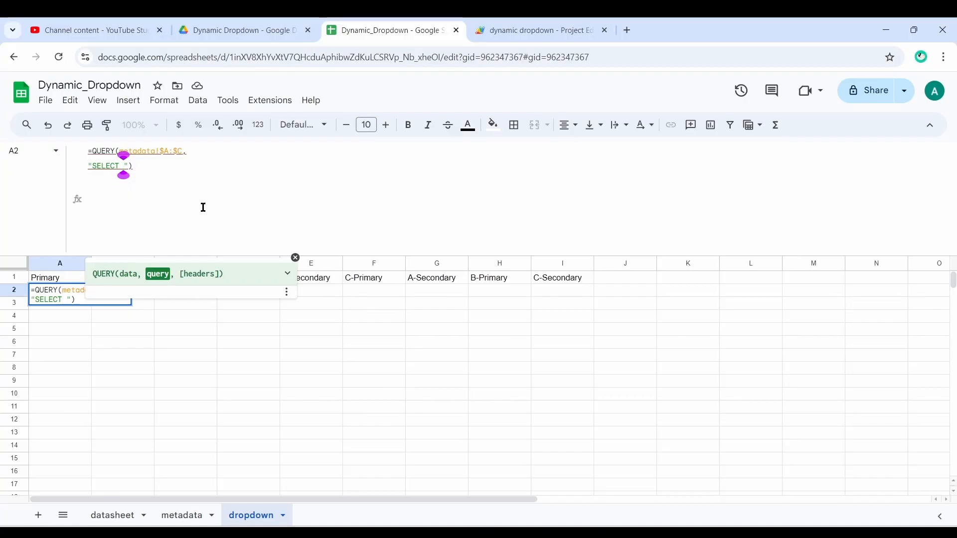
pyautogui.click(194, 522)
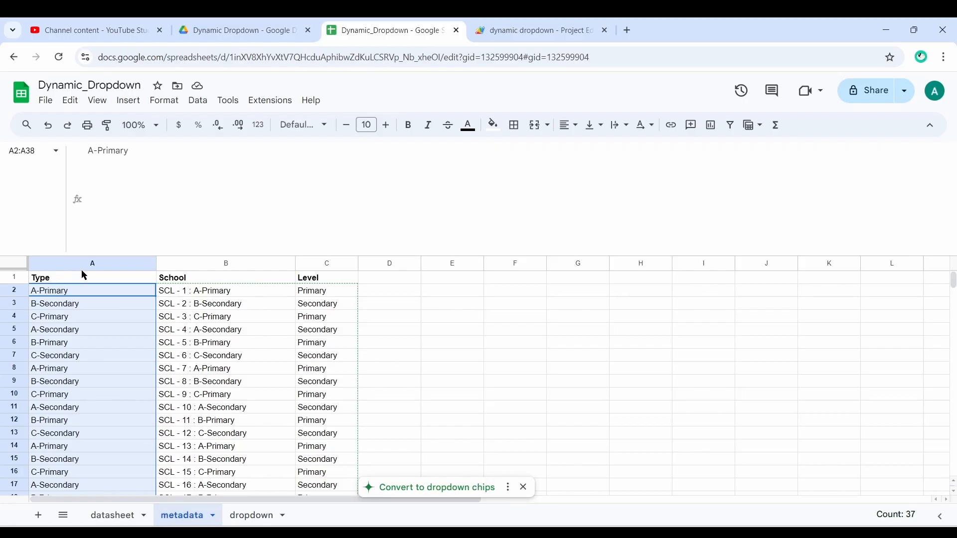
pyautogui.click(89, 263)
pyautogui.click(249, 517)
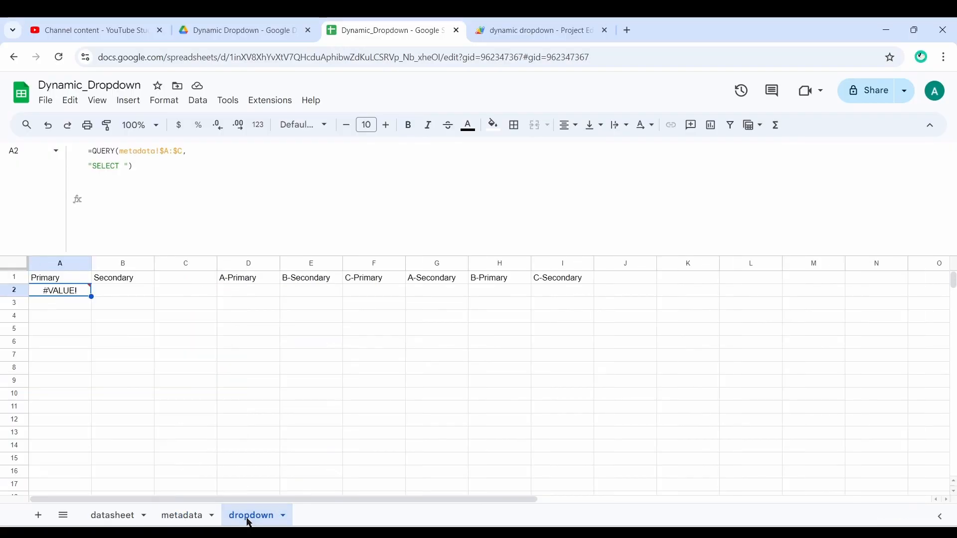
pyautogui.click(124, 167)
pyautogui.write('A')
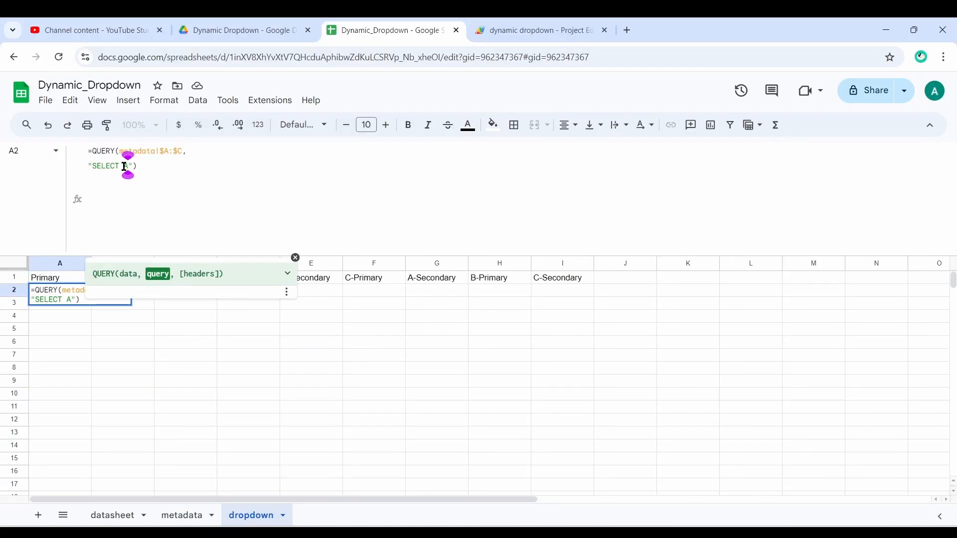
# Add a WHERE C = clause on a new line of the A2 QUERY, referring to the metadata sheet's Level column
pyautogui.hotkey('ctrl', 'Return')
pyautogui.write('WHERE')
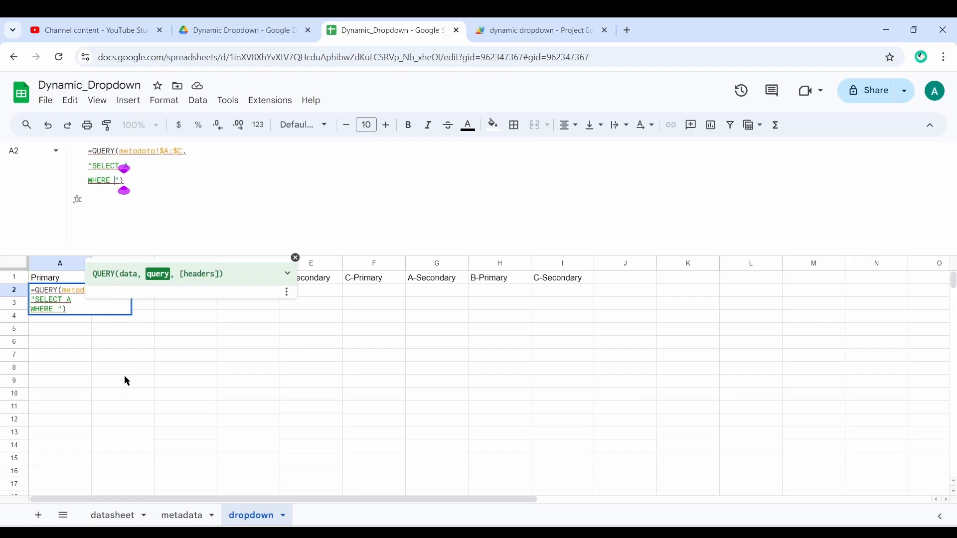
pyautogui.click(188, 516)
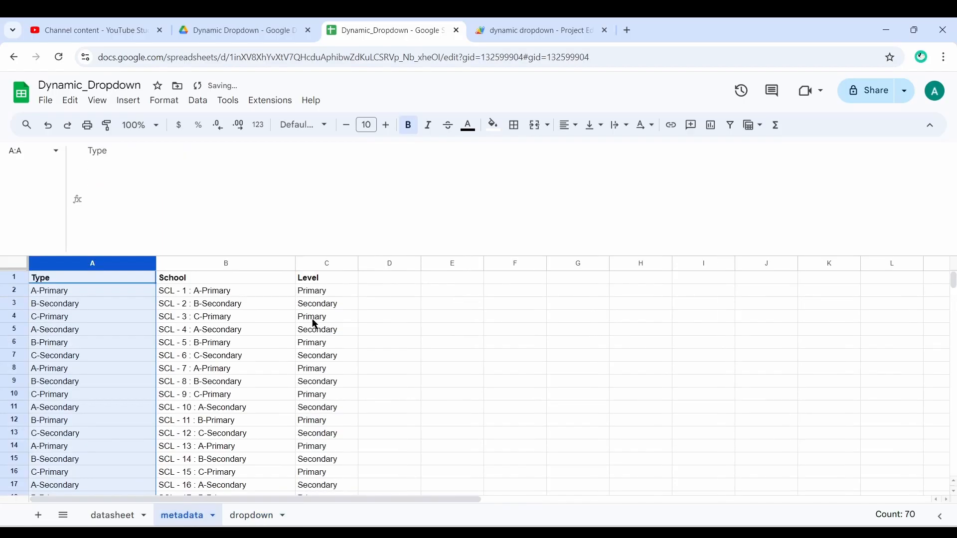
pyautogui.click(337, 268)
pyautogui.click(257, 515)
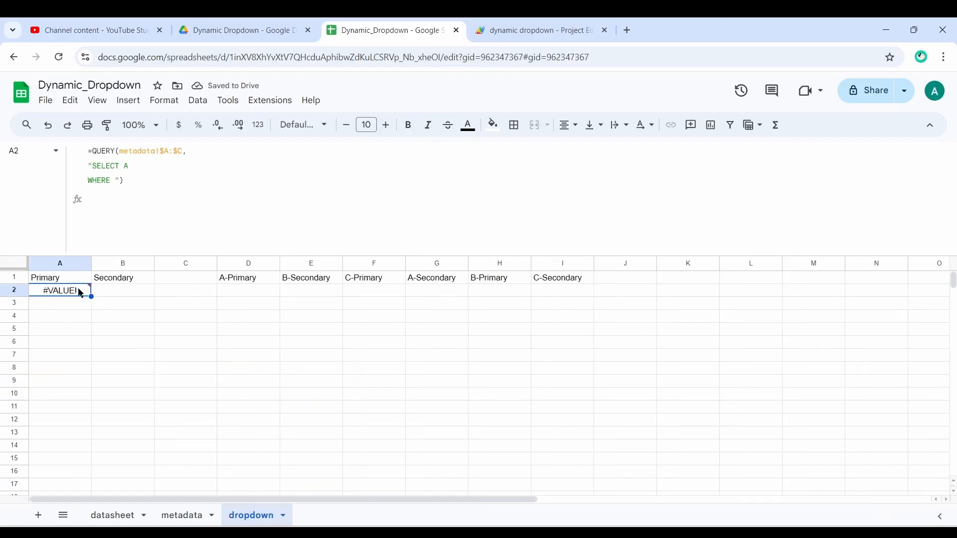
pyautogui.click(116, 182)
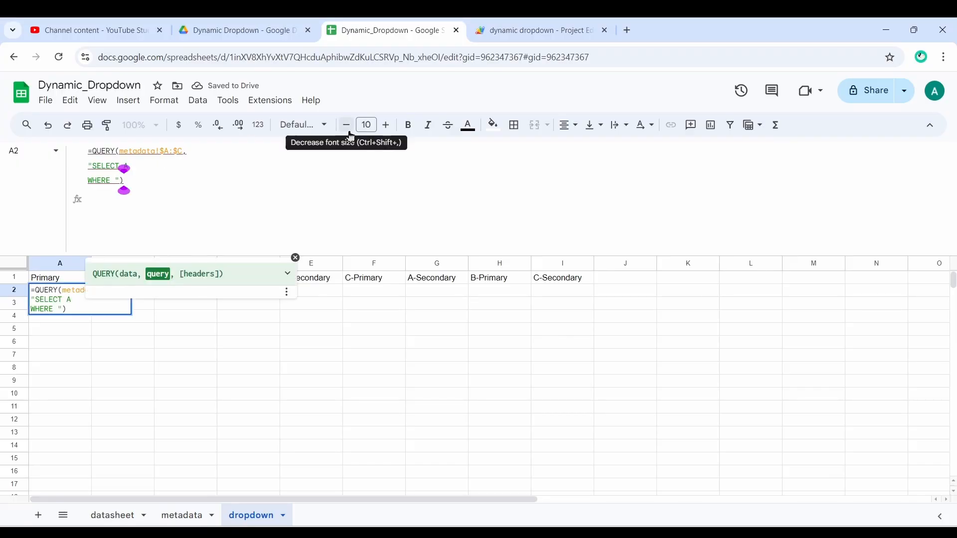
pyautogui.write('C =')
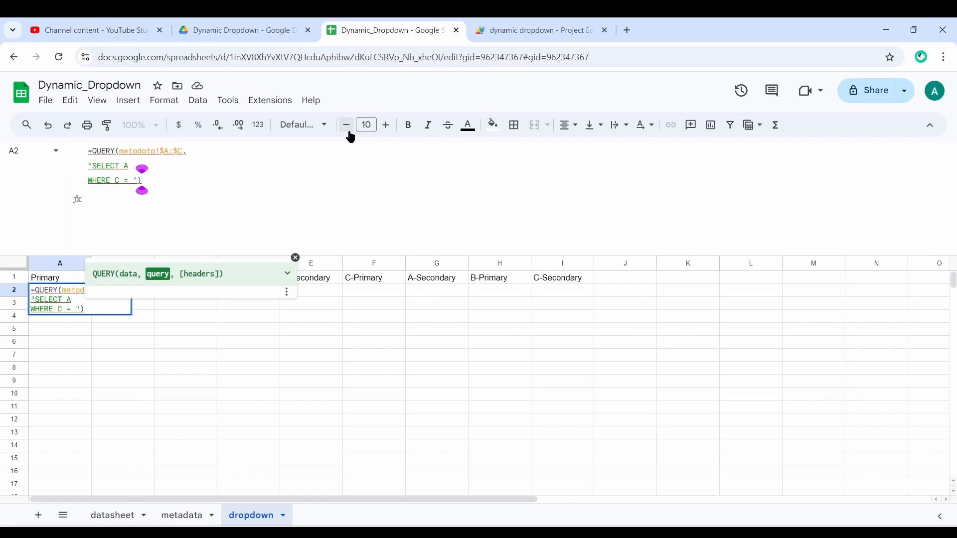
# Set the comparison value of the WHERE clause in the A2 QUERY to the literal 'Primary'
pyautogui.click(59, 280)
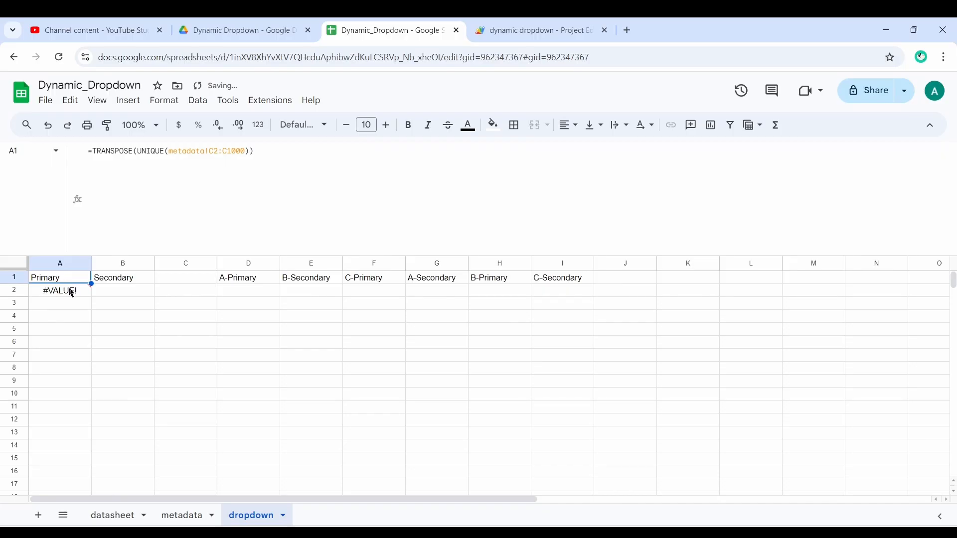
pyautogui.click(70, 290)
pyautogui.click(134, 180)
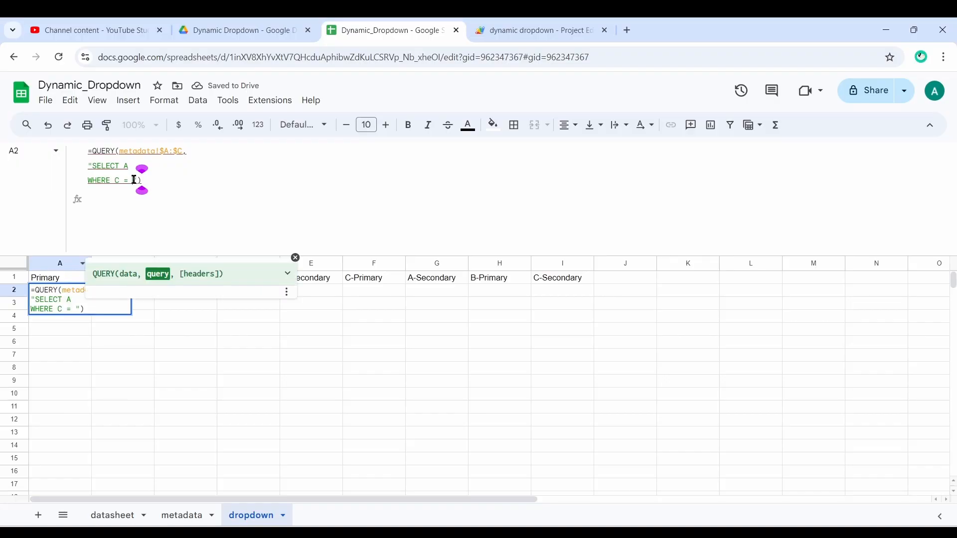
pyautogui.write("'")
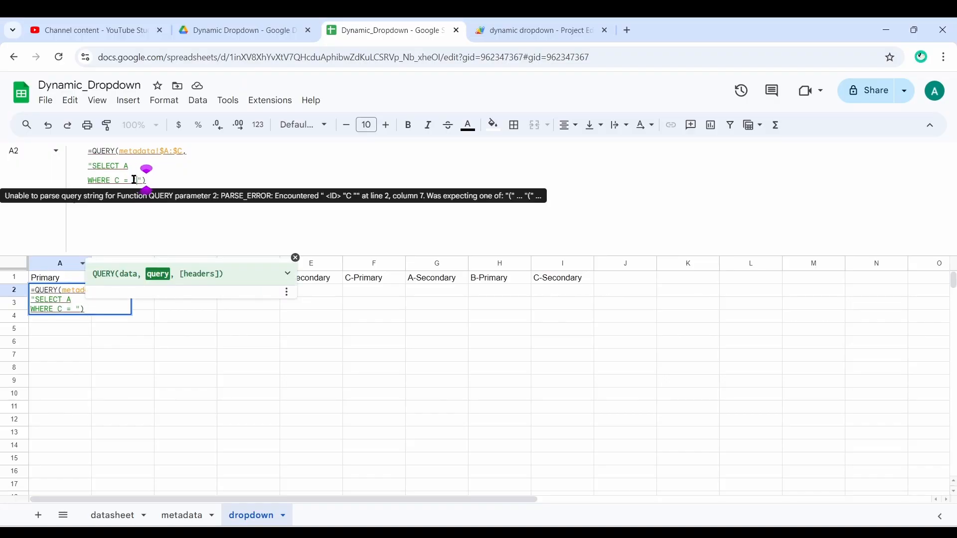
pyautogui.write('P')
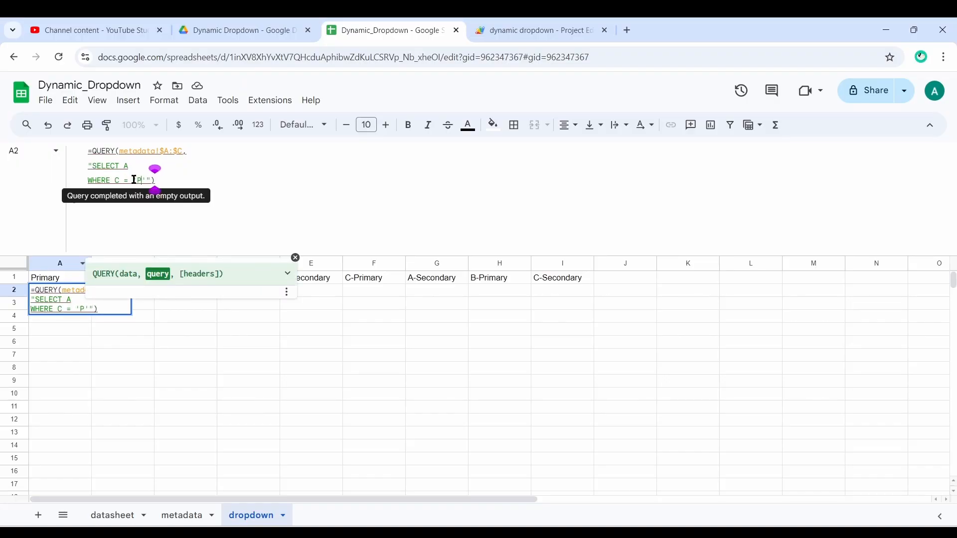
pyautogui.write('rimary')
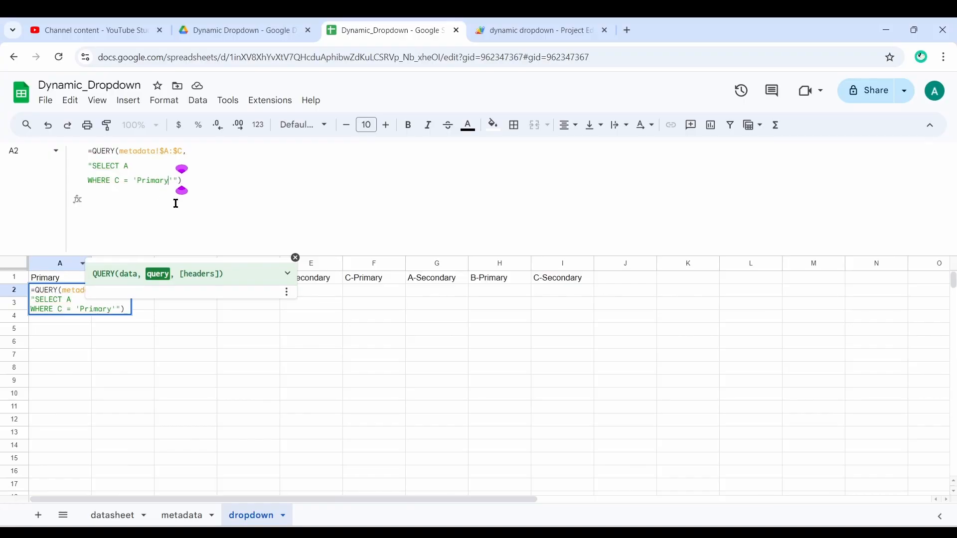
pyautogui.click(49, 280)
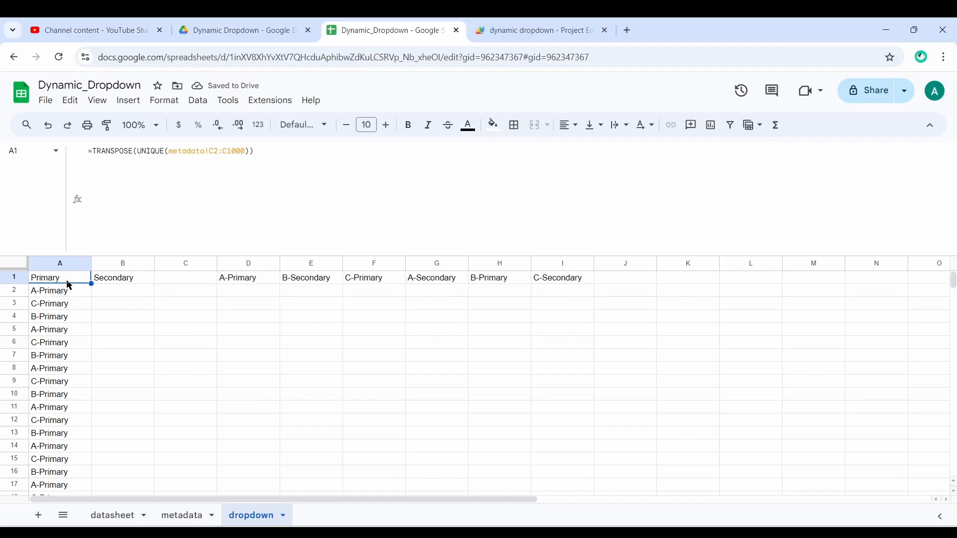
# Try filling the A2 QUERY formula across into B2 under Secondary, and undo back to the unfinished WHERE C = clause
pyautogui.click(66, 294)
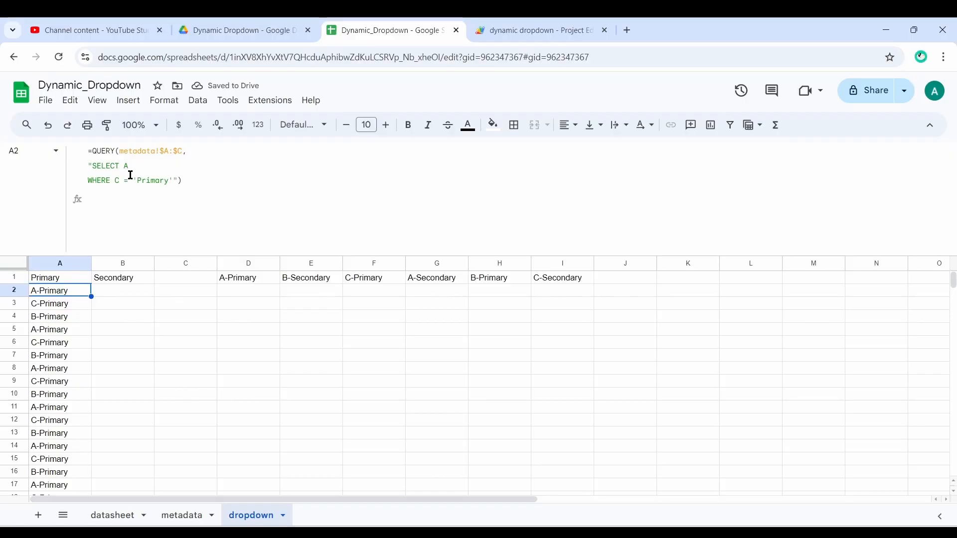
pyautogui.moveTo(65, 294)
pyautogui.mouseDown()
pyautogui.moveTo(65, 464)
pyautogui.moveTo(64, 310)
pyautogui.moveTo(73, 296)
pyautogui.mouseUp()
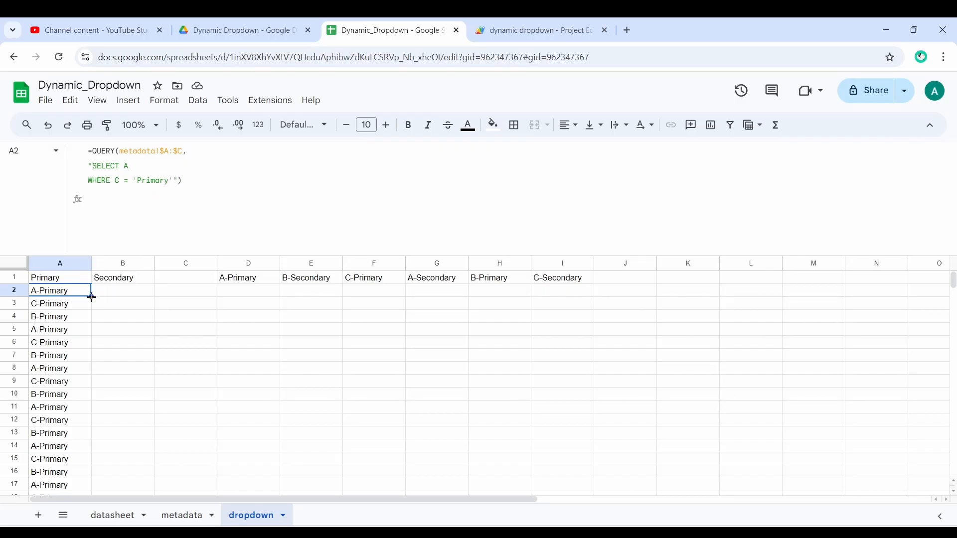
pyautogui.moveTo(92, 298); pyautogui.dragTo(120, 301)
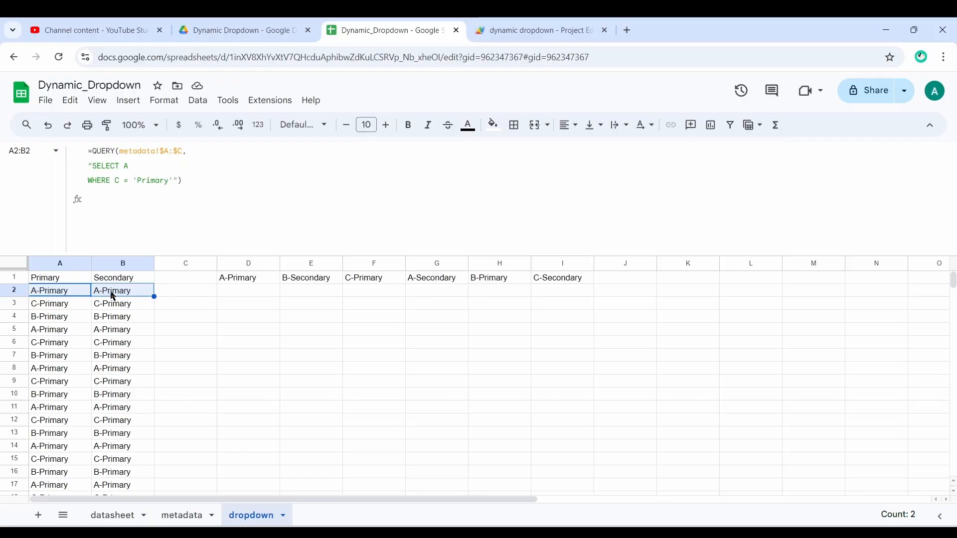
pyautogui.hotkey('ctrl', 'z')
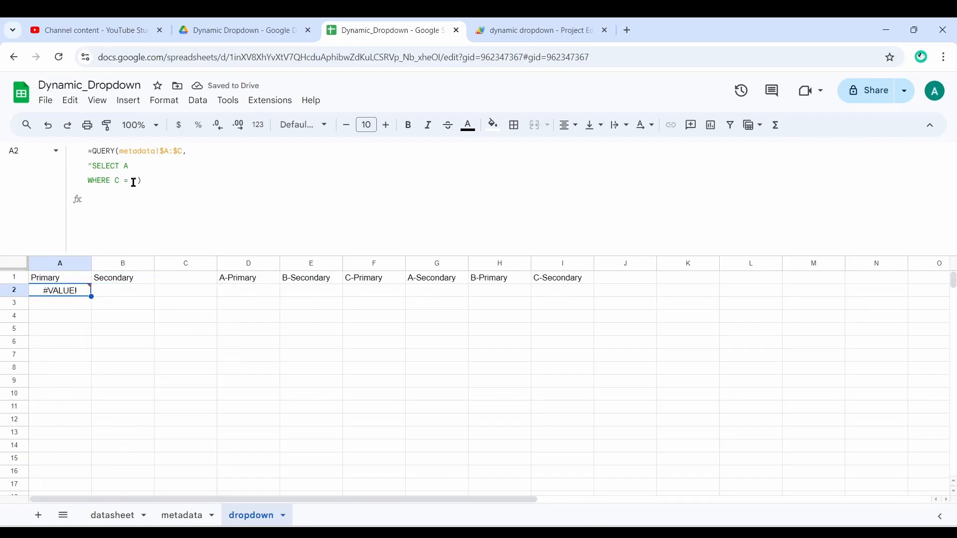
# Try empty single quotes and the numbers 0 and 100 as the comparison value after WHERE C =, and clear them
pyautogui.click(76, 281)
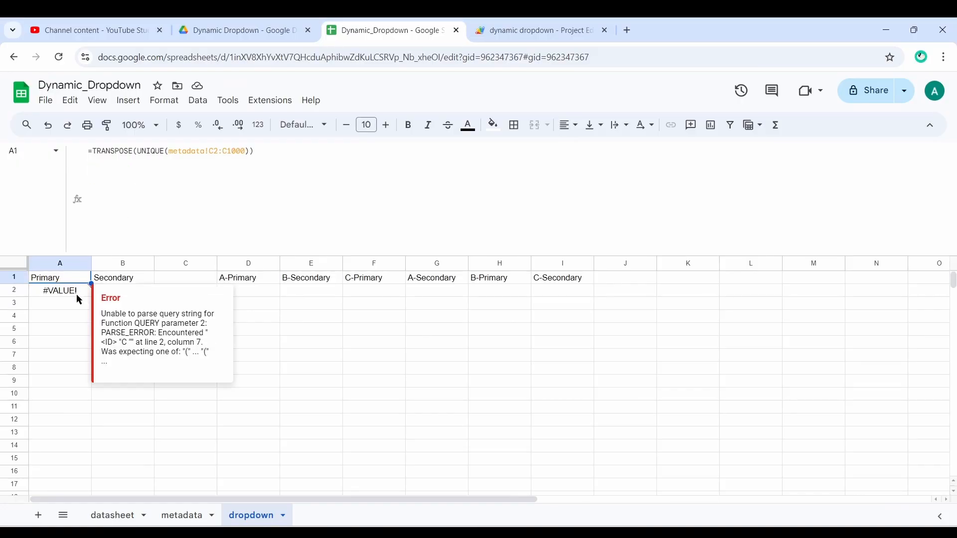
pyautogui.click(76, 294)
pyautogui.click(134, 181)
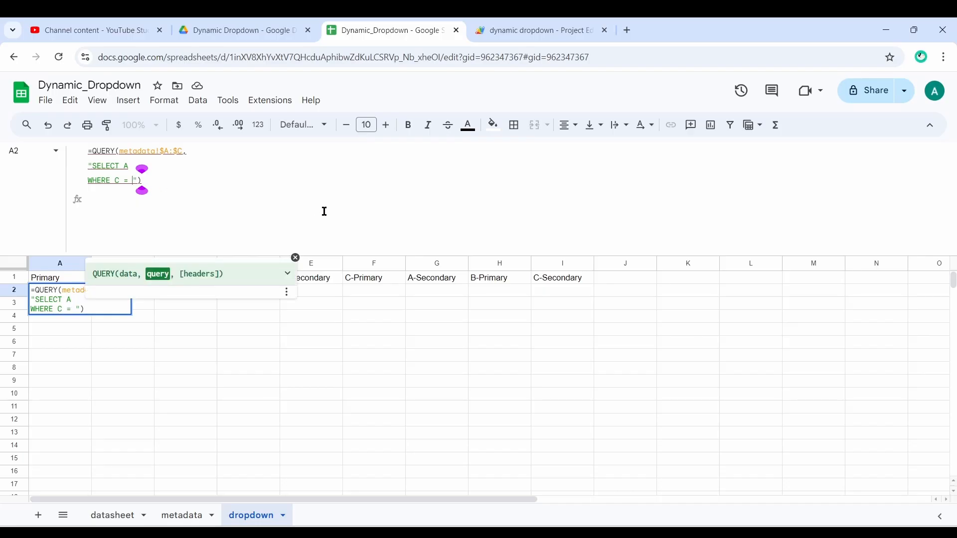
pyautogui.write("''")
pyautogui.press('BackSpace')
pyautogui.press('BackSpace')
pyautogui.press('BackSpace')
pyautogui.write('0')
pyautogui.press('BackSpace')
pyautogui.write('100')
pyautogui.press('BackSpace')
pyautogui.press('BackSpace')
pyautogui.press('BackSpace')
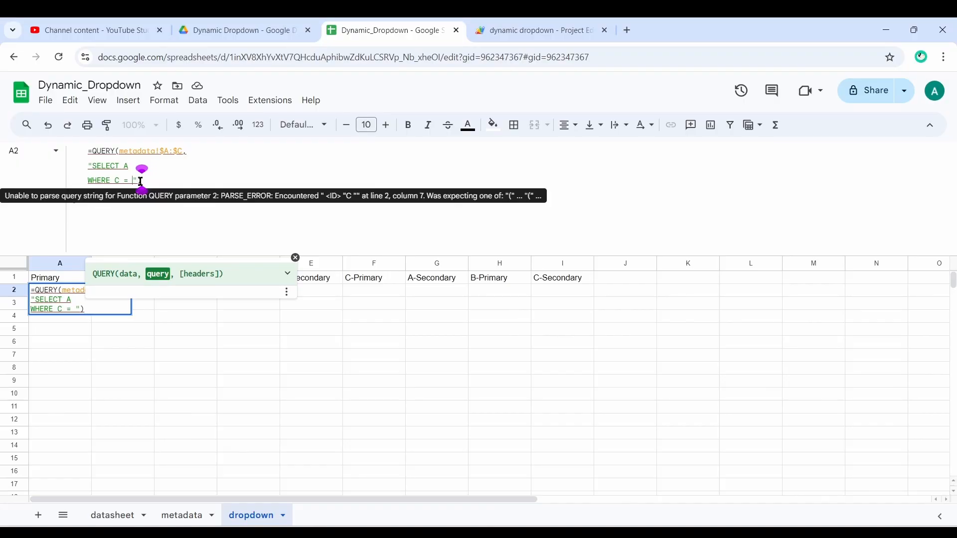
# Set the comparison value in the A2 QUERY's WHERE clause to a concatenated reference to the Primary header, '"&A1&"'
pyautogui.write("''")
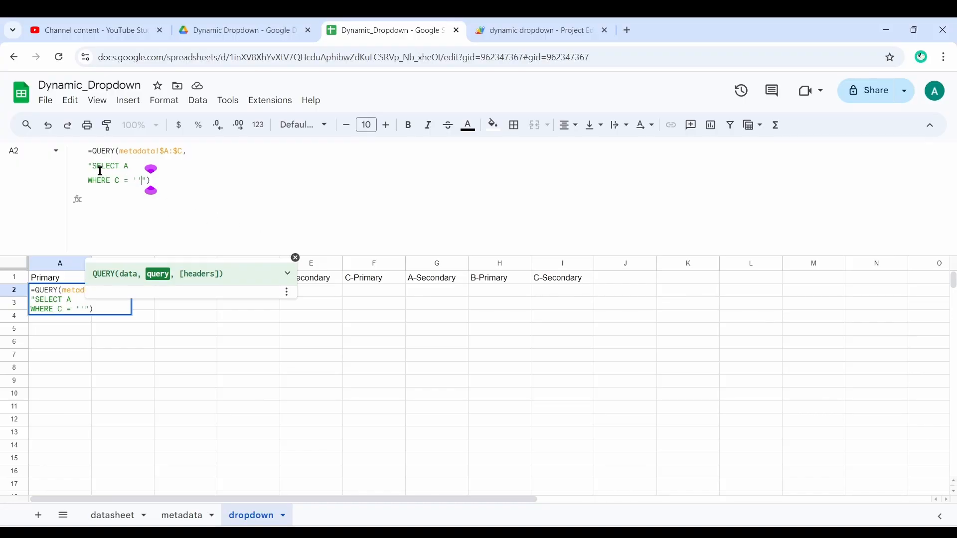
pyautogui.click(146, 179)
pyautogui.write('""')
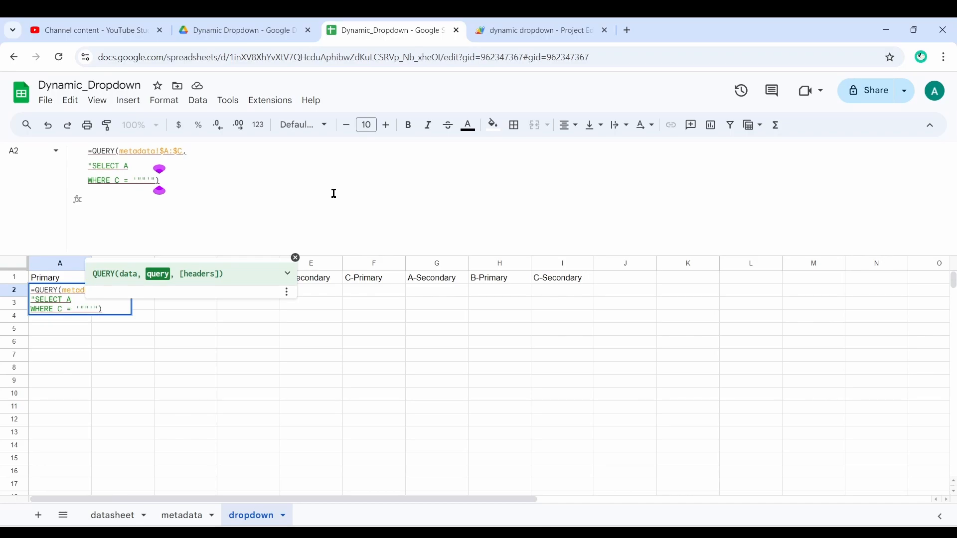
pyautogui.press('Left')
pyautogui.write('&&')
pyautogui.press('Left')
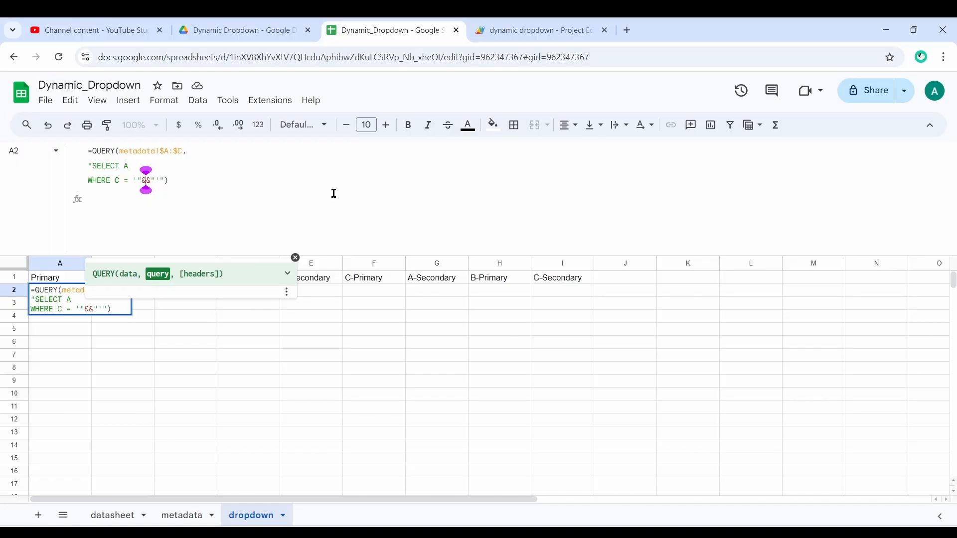
pyautogui.press('Left')
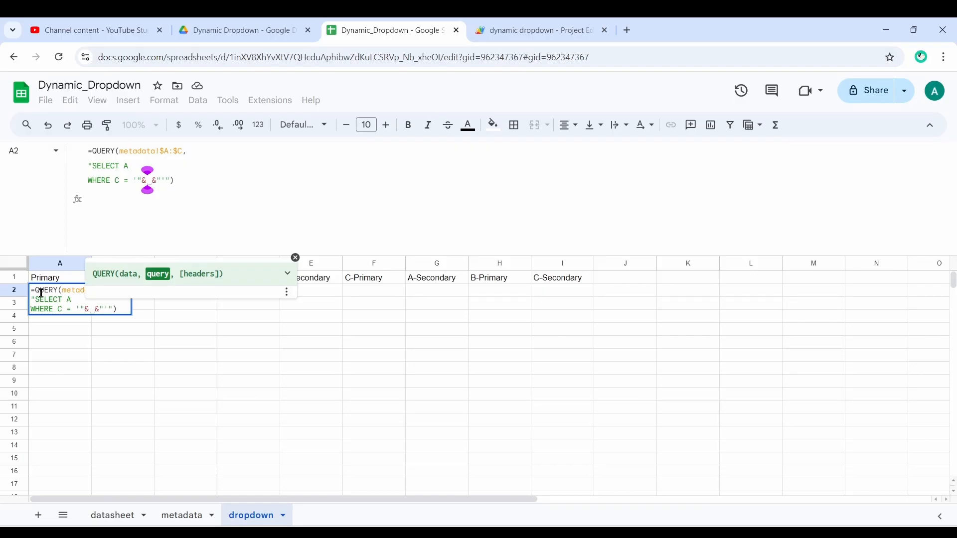
pyautogui.click(54, 284)
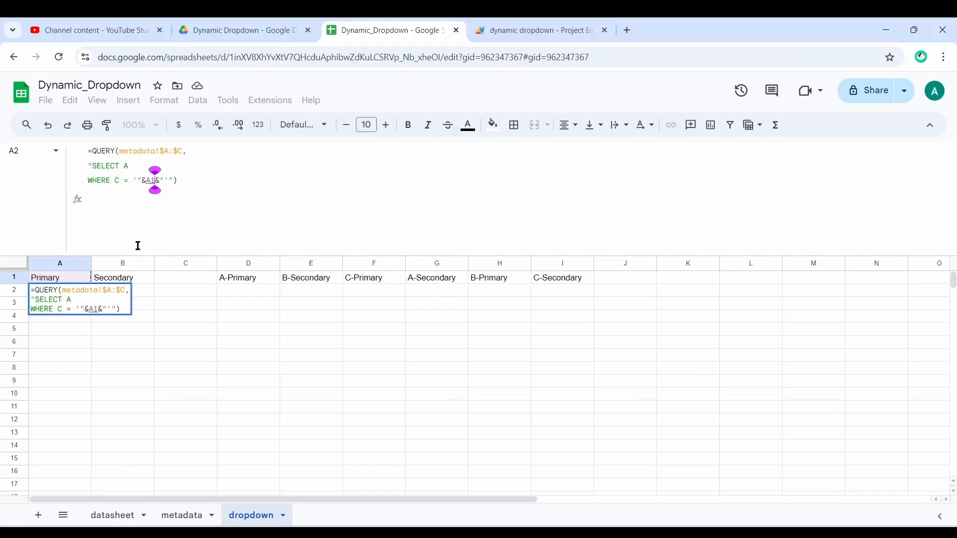
# Lock the row of the header reference in the A2 formula as A$1 and commit the formula
pyautogui.click(152, 182)
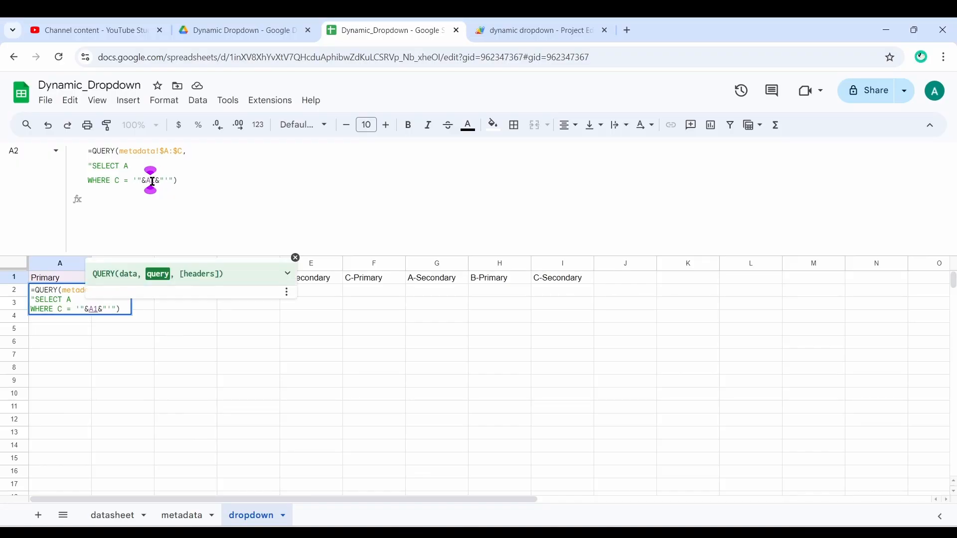
pyautogui.write('$')
pyautogui.click(182, 180)
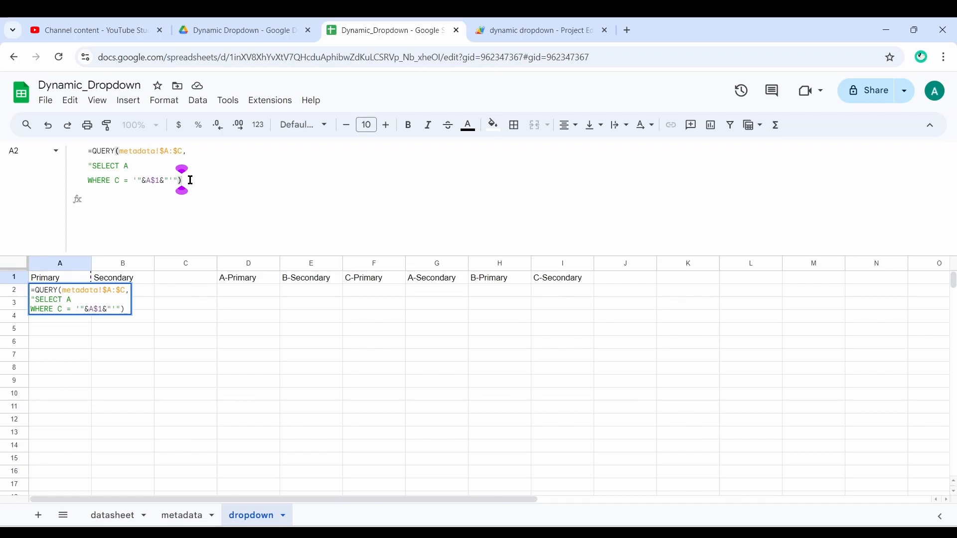
pyautogui.press('Return')
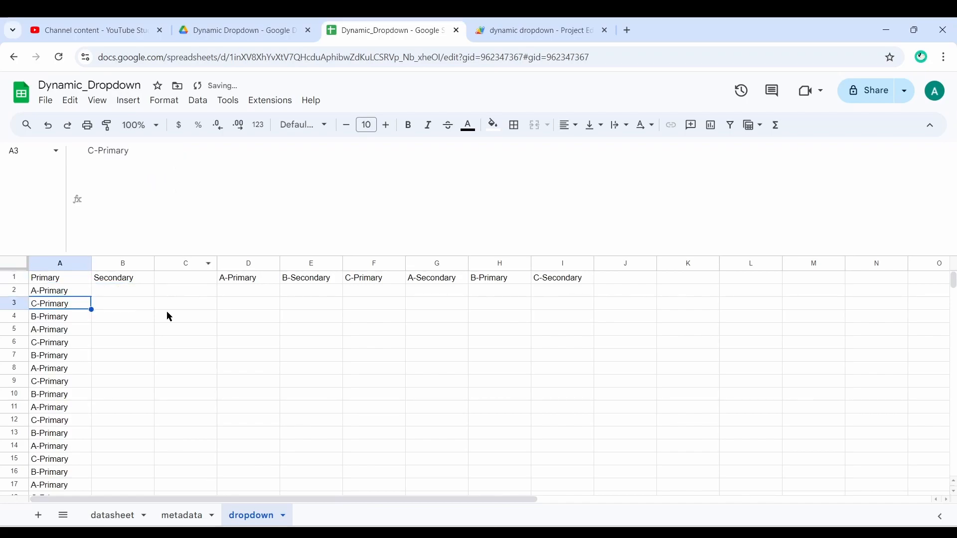
# Wrap the A2 QUERY formula in UNIQUE so each type under Primary is listed only once
pyautogui.moveTo(70, 292); pyautogui.dragTo(70, 445)
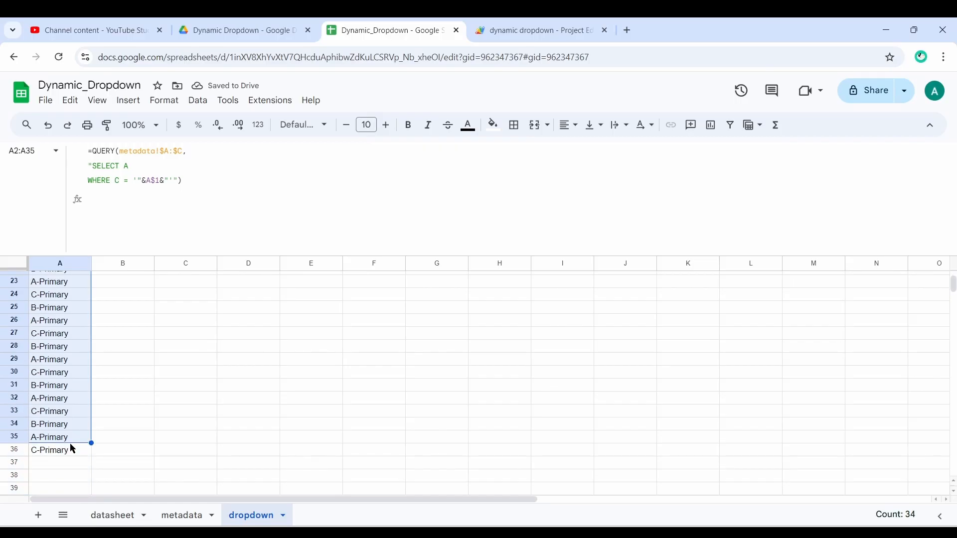
pyautogui.scroll(5, 69, 444)
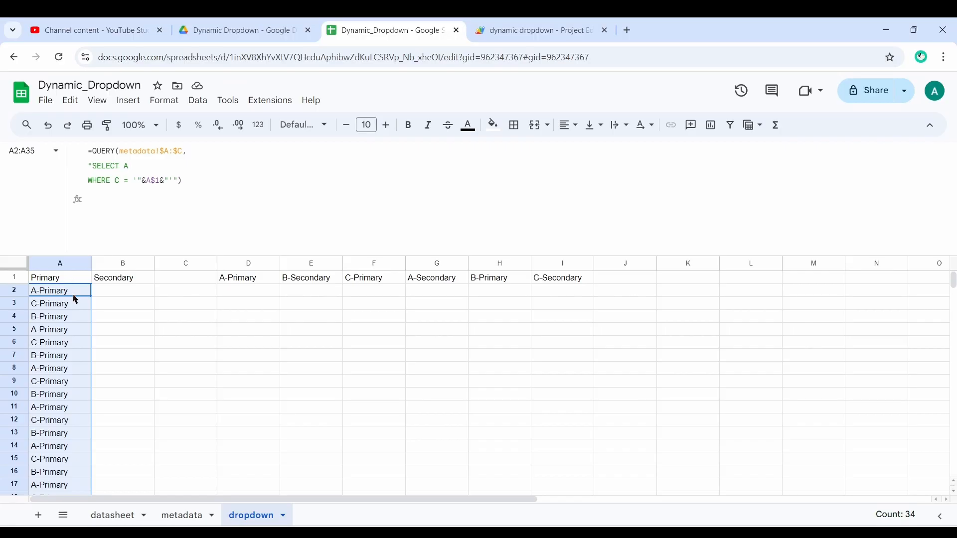
pyautogui.moveTo(73, 294); pyautogui.dragTo(65, 483)
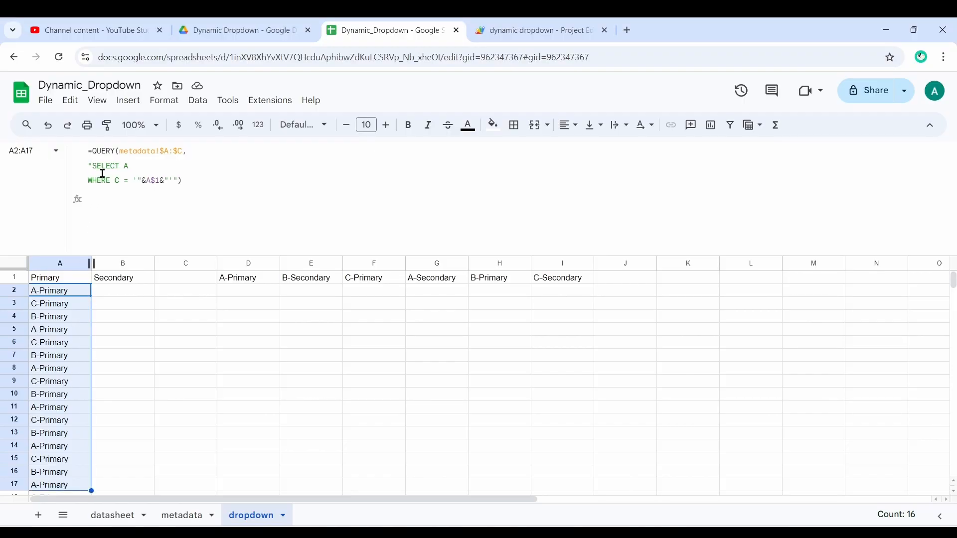
pyautogui.click(94, 153)
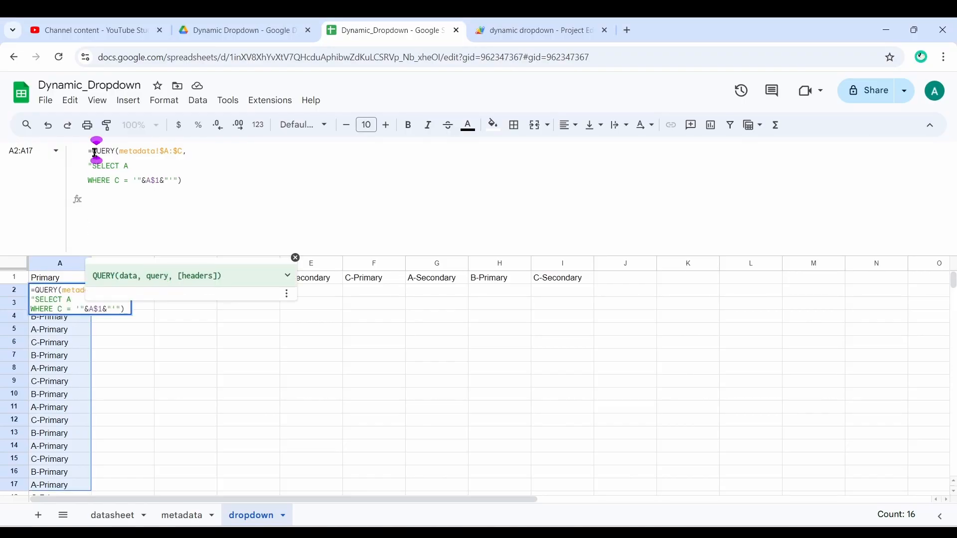
pyautogui.write('UNIQ')
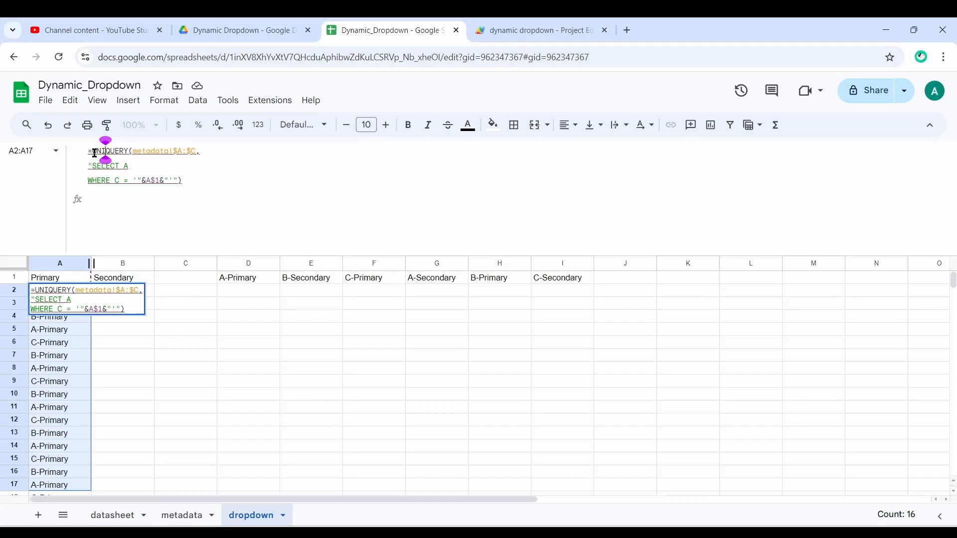
pyautogui.write('UE')
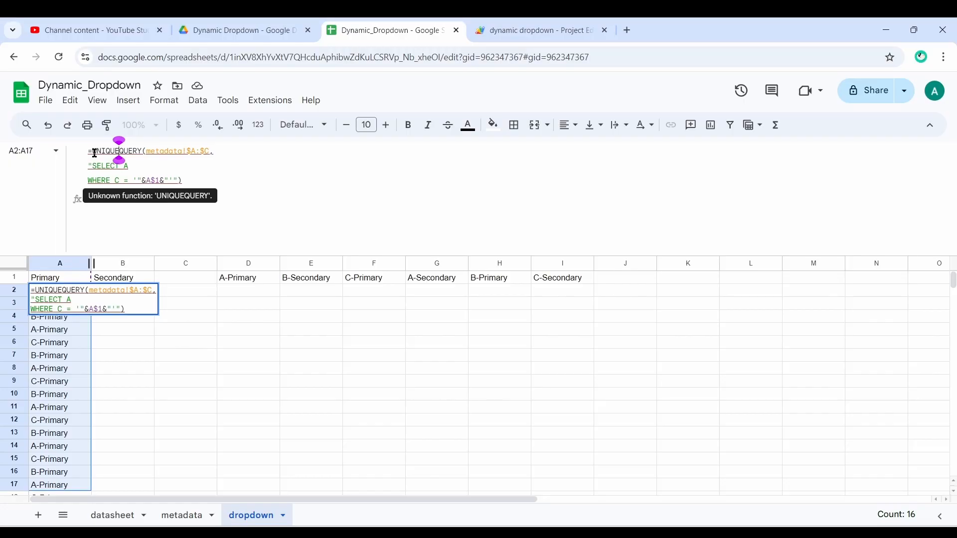
pyautogui.write('(')
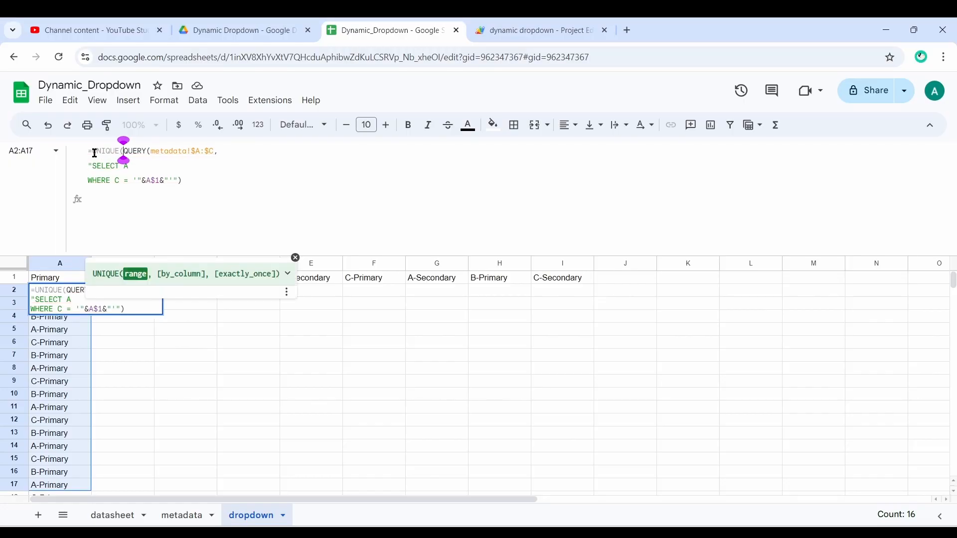
pyautogui.click(202, 181)
pyautogui.write(')')
pyautogui.press('Return')
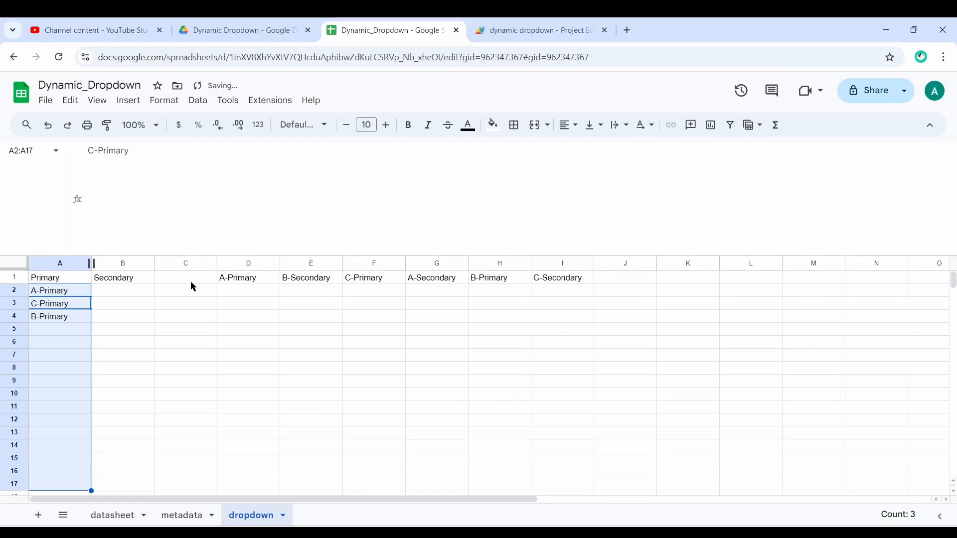
# Fill the A2 UNIQUE(QUERY) formula across into B2 under the Secondary header
pyautogui.click(164, 396)
pyautogui.click(69, 293)
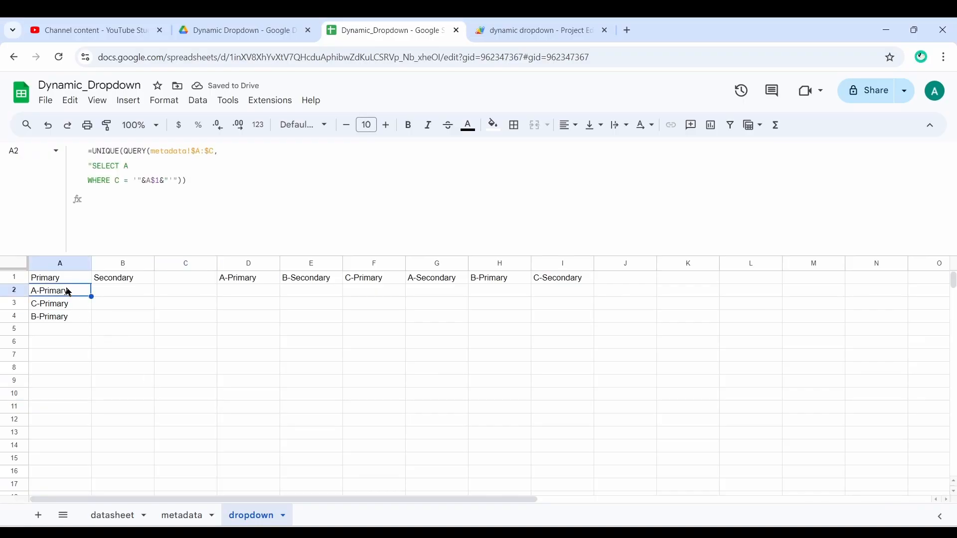
pyautogui.moveTo(91, 296); pyautogui.dragTo(109, 298)
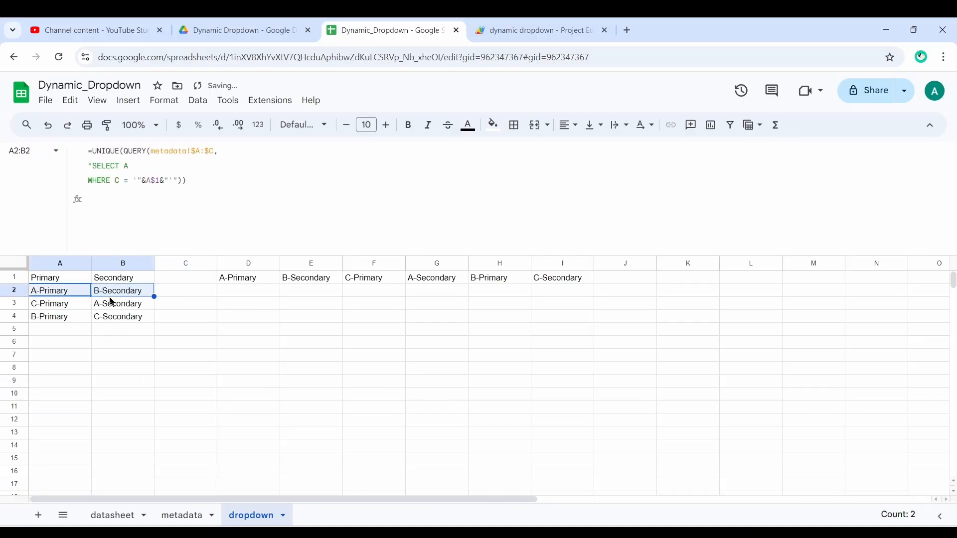
pyautogui.click(166, 329)
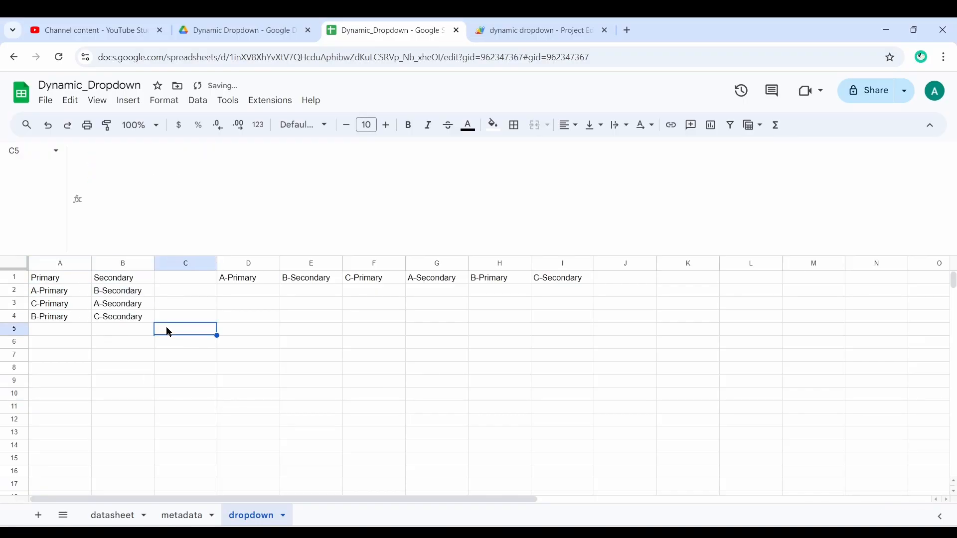
# Copy the formula text from B2 into D2 under the A-Primary header
pyautogui.click(145, 294)
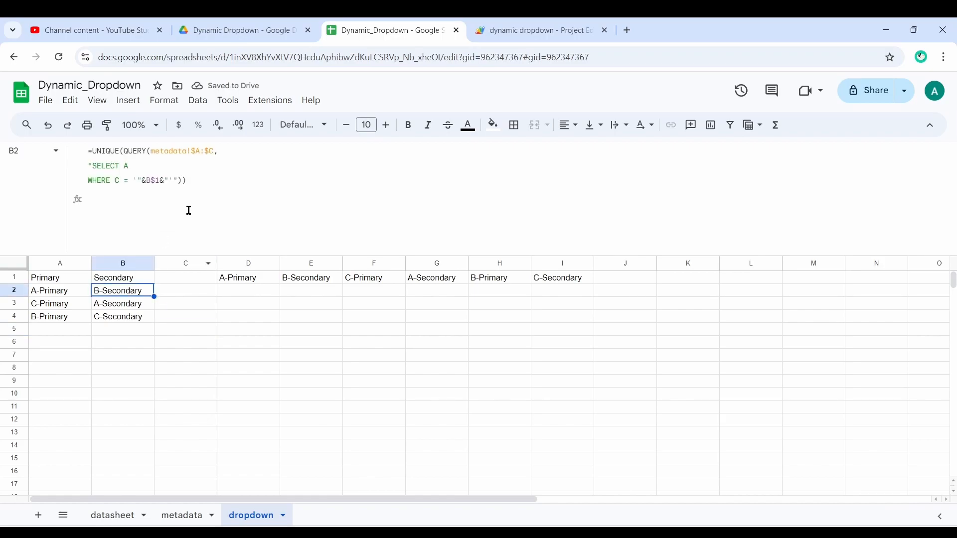
pyautogui.moveTo(196, 179); pyautogui.dragTo(82, 148)
pyautogui.hotkey('ctrl', 'c')
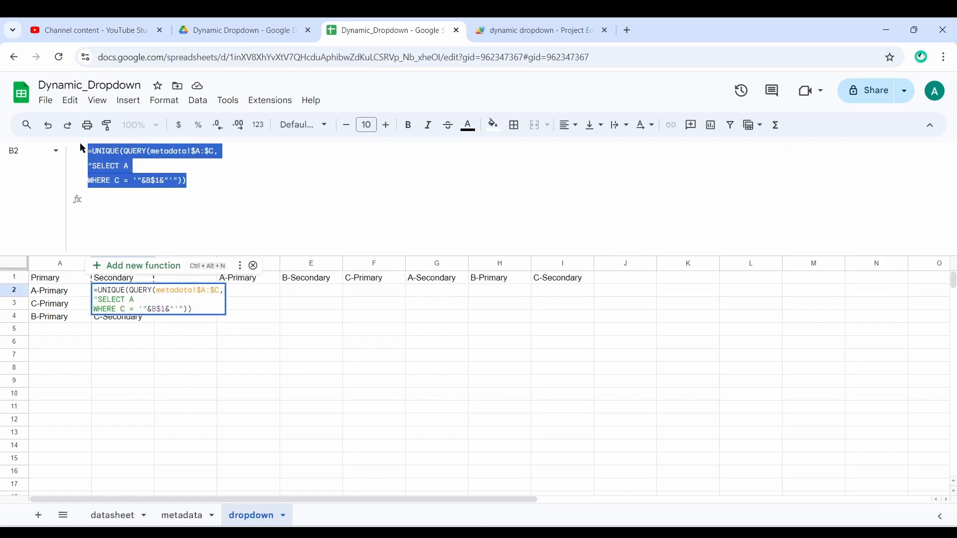
pyautogui.press('Return')
pyautogui.click(242, 291)
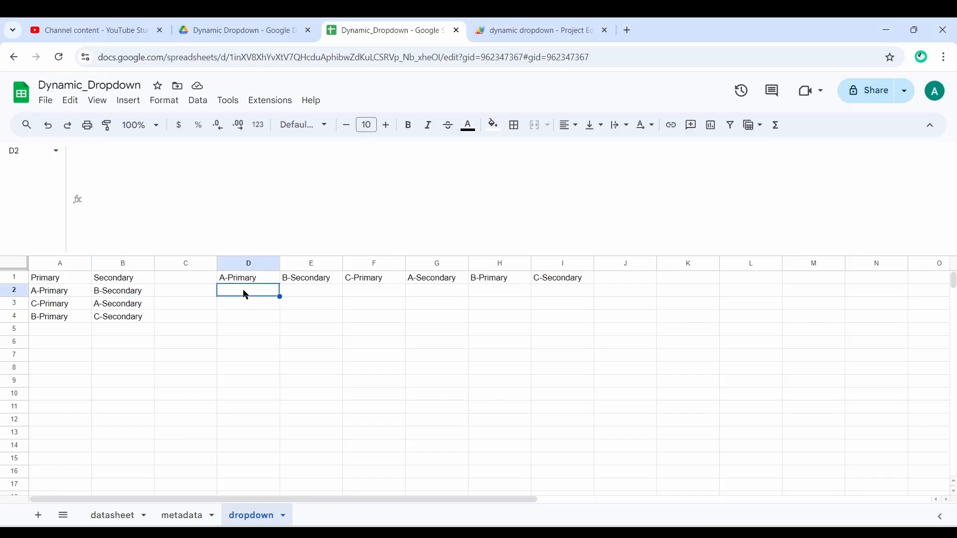
pyautogui.click(195, 192)
pyautogui.hotkey('ctrl', 'v')
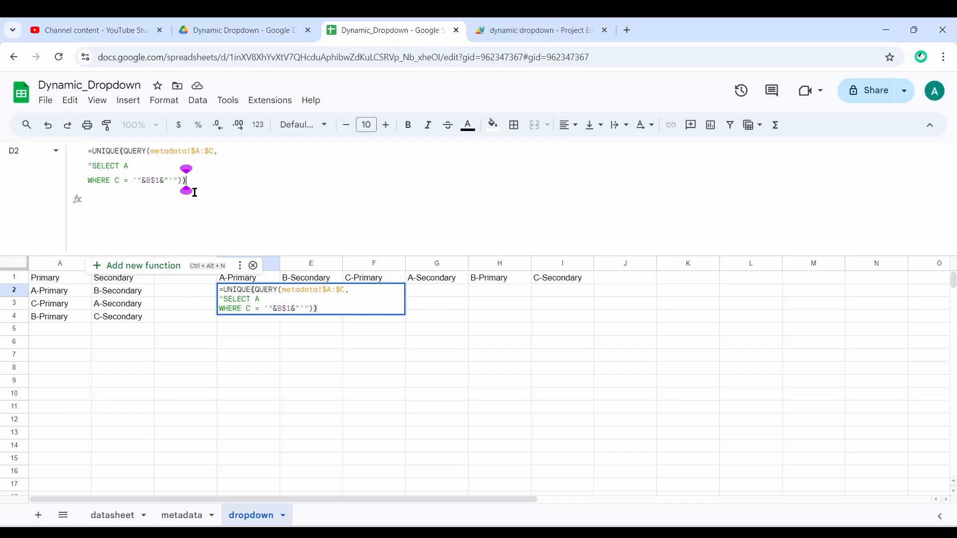
# Set the header reference in the D2 formula's WHERE clause to D$1 and commit the formula
pyautogui.click(254, 268)
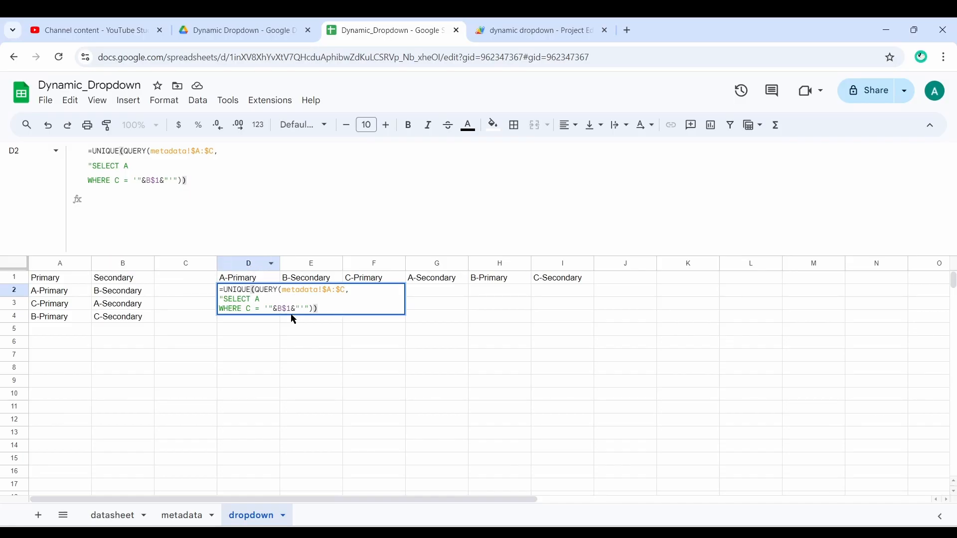
pyautogui.click(279, 309)
pyautogui.press('BackSpace')
pyautogui.write('D')
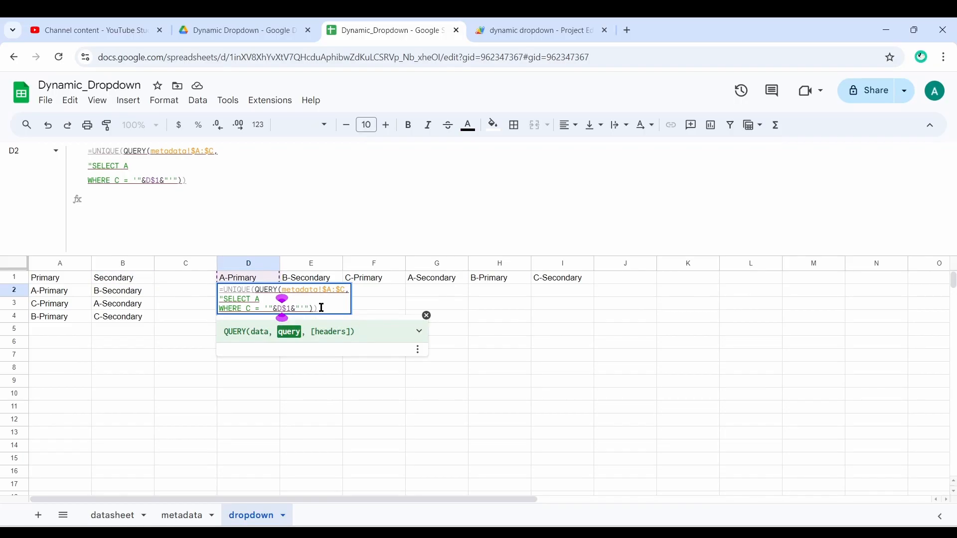
pyautogui.press('Return')
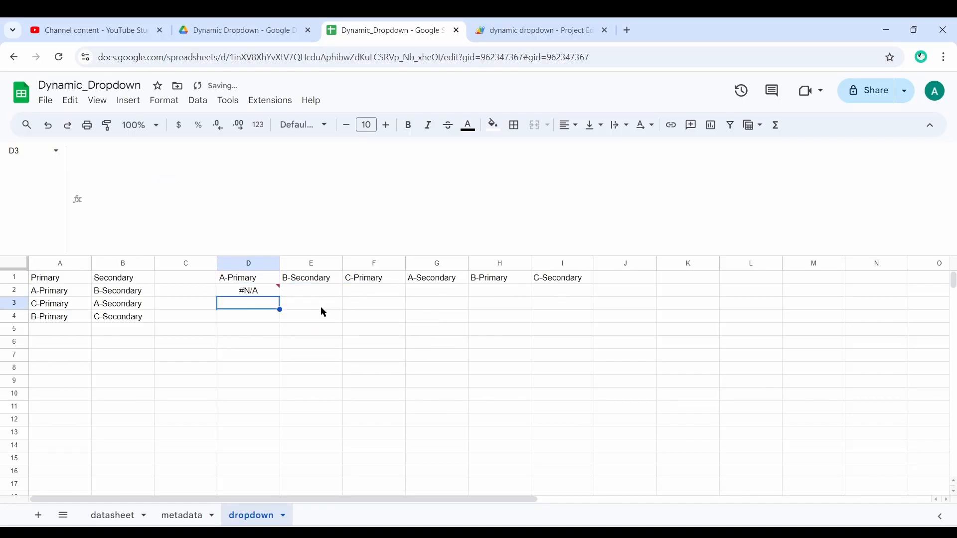
# Examine the D2 formula and its error, the datasheet's School column and the metadata sheet's Type column to find which columns the query needs
pyautogui.click(265, 292)
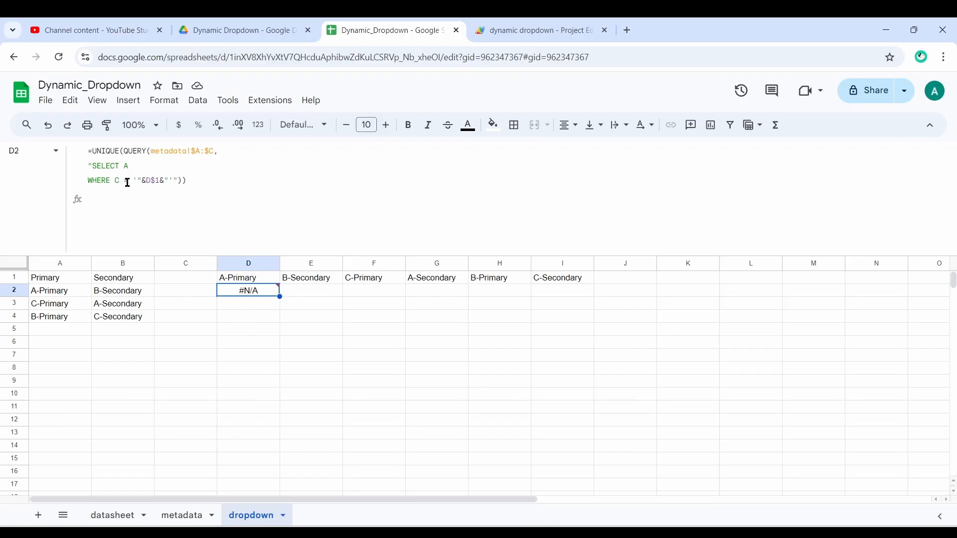
pyautogui.click(246, 284)
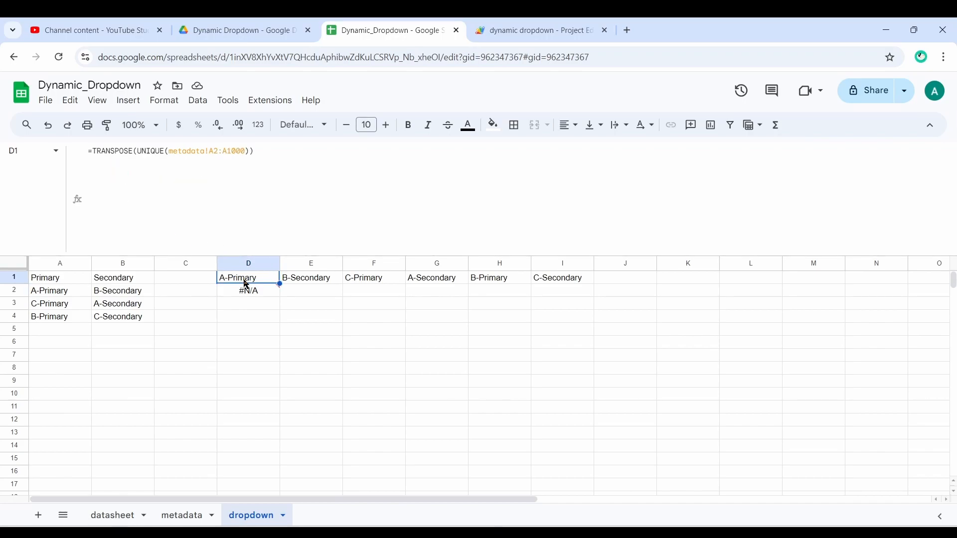
pyautogui.click(253, 293)
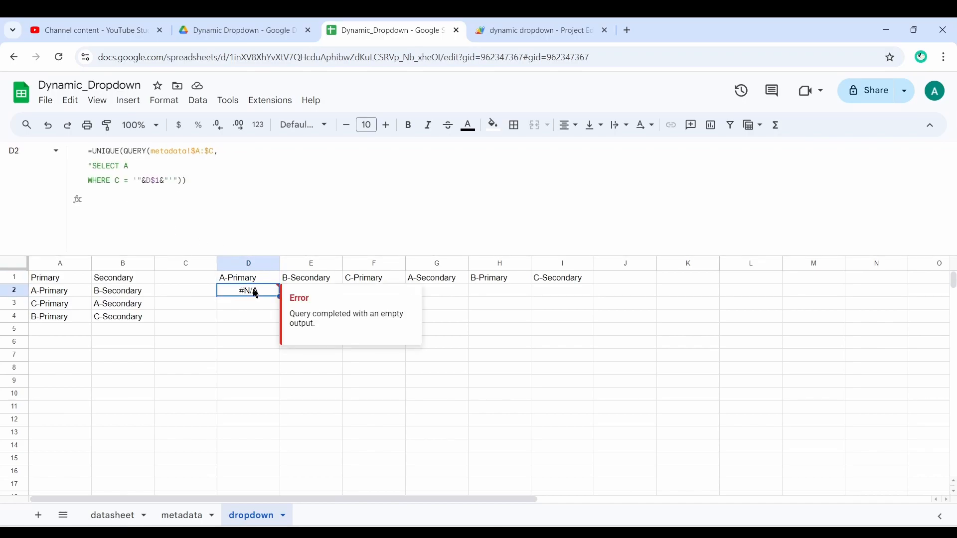
pyautogui.click(120, 516)
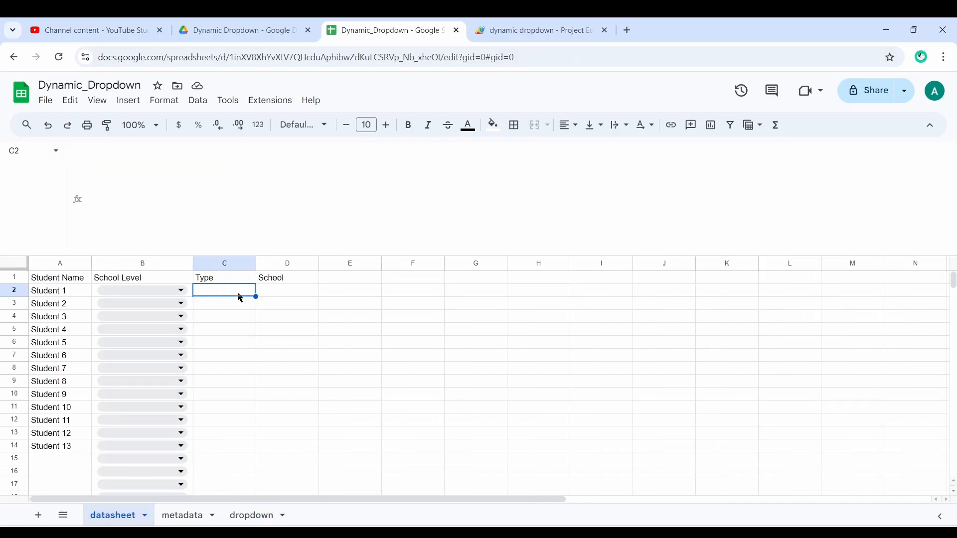
pyautogui.click(289, 295)
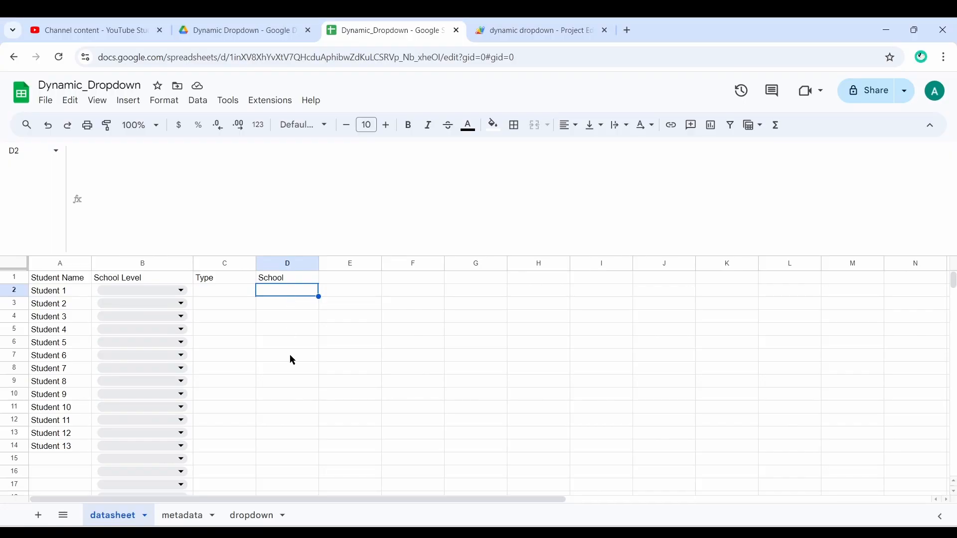
pyautogui.click(181, 514)
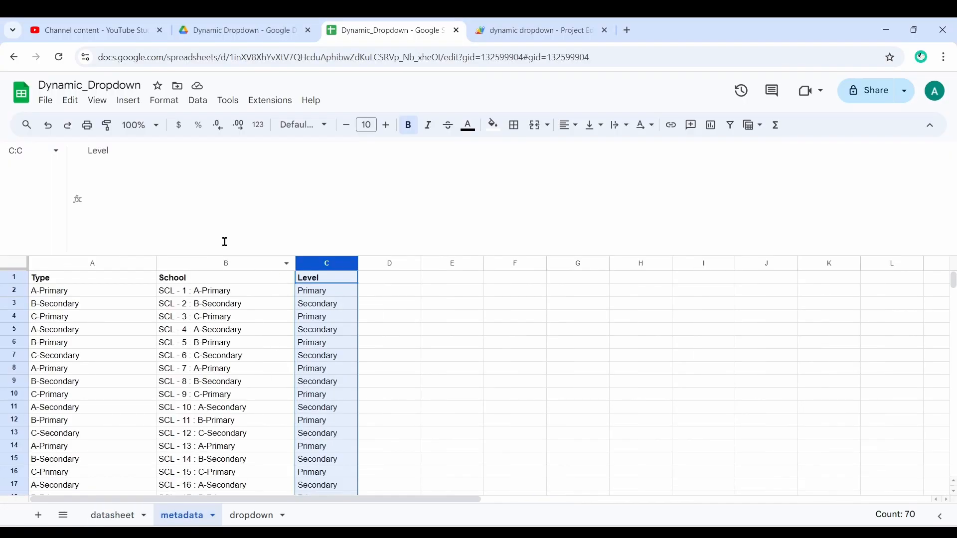
pyautogui.click(86, 288)
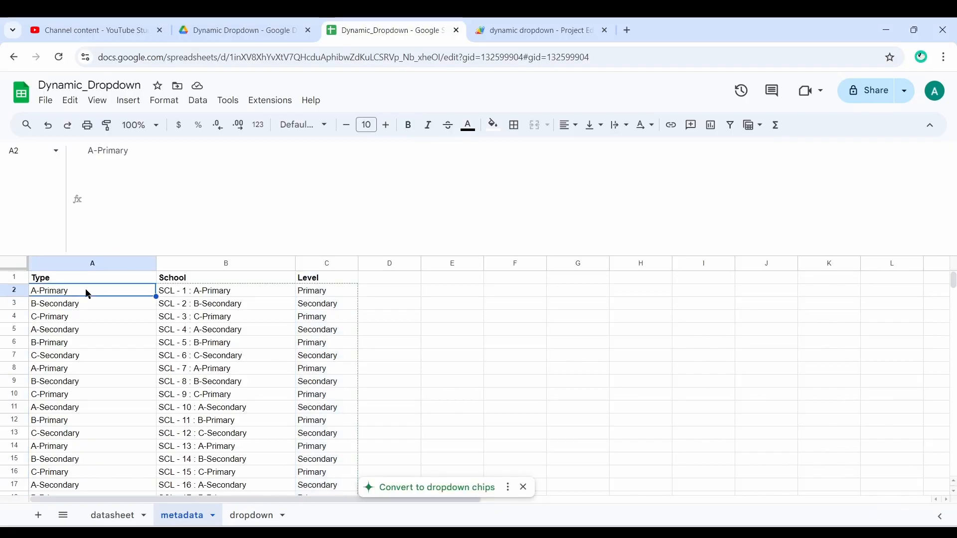
pyautogui.moveTo(85, 288); pyautogui.dragTo(78, 486)
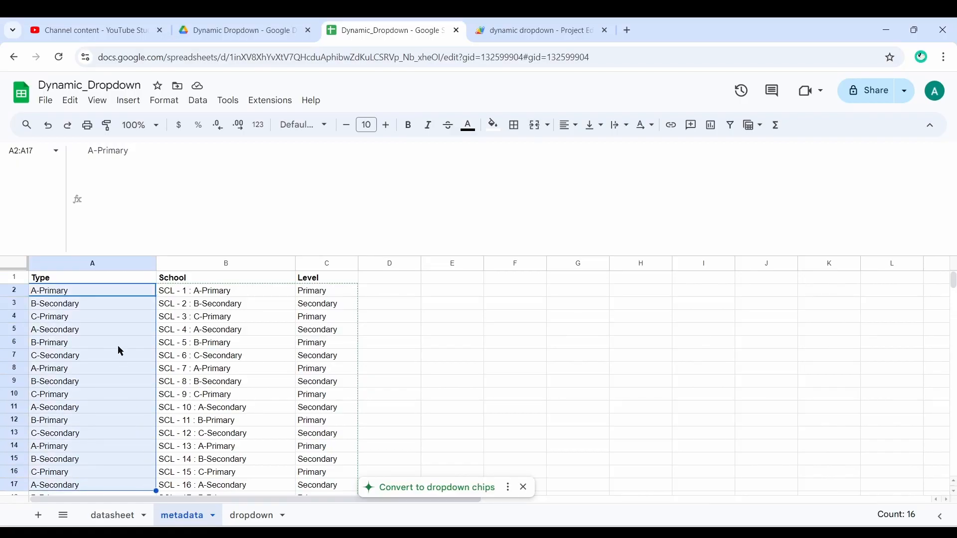
pyautogui.click(102, 265)
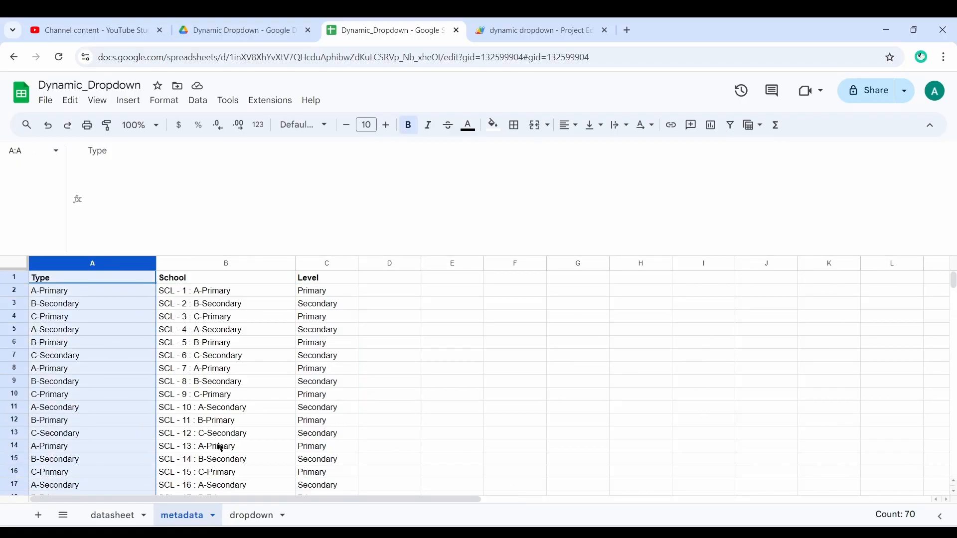
# In the dropdown sheet's D2 formula, set the WHERE clause to filter on column A and commit it
pyautogui.click(243, 514)
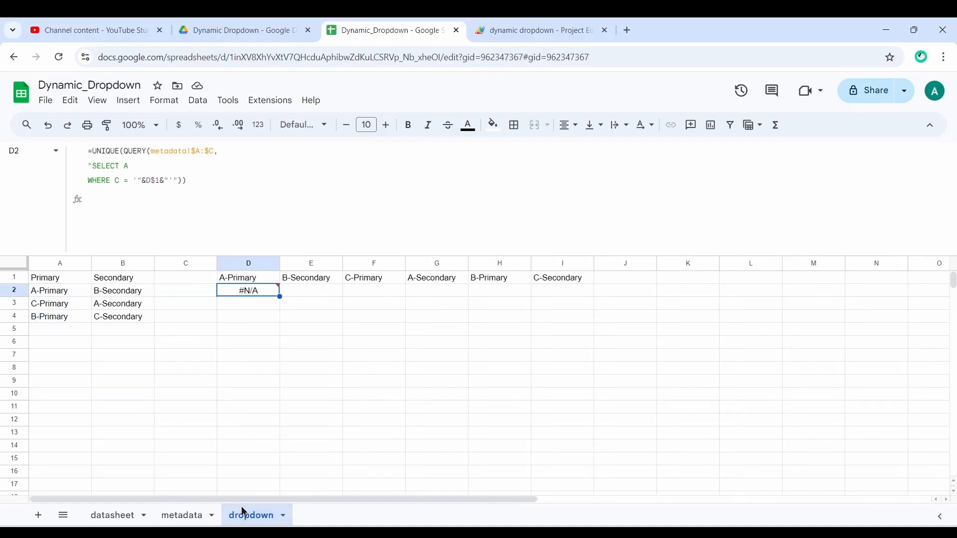
pyautogui.click(250, 280)
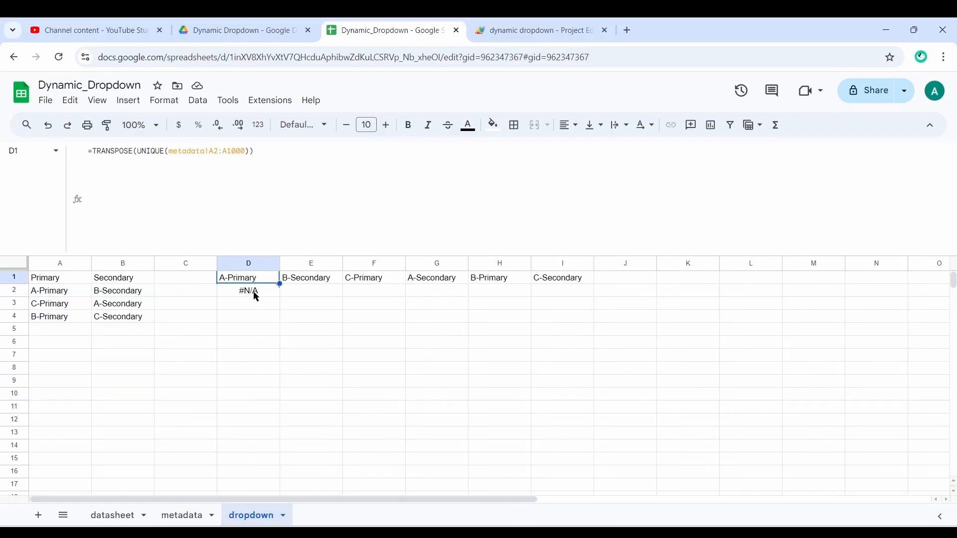
pyautogui.click(255, 293)
pyautogui.click(118, 180)
pyautogui.press('BackSpace')
pyautogui.write('A')
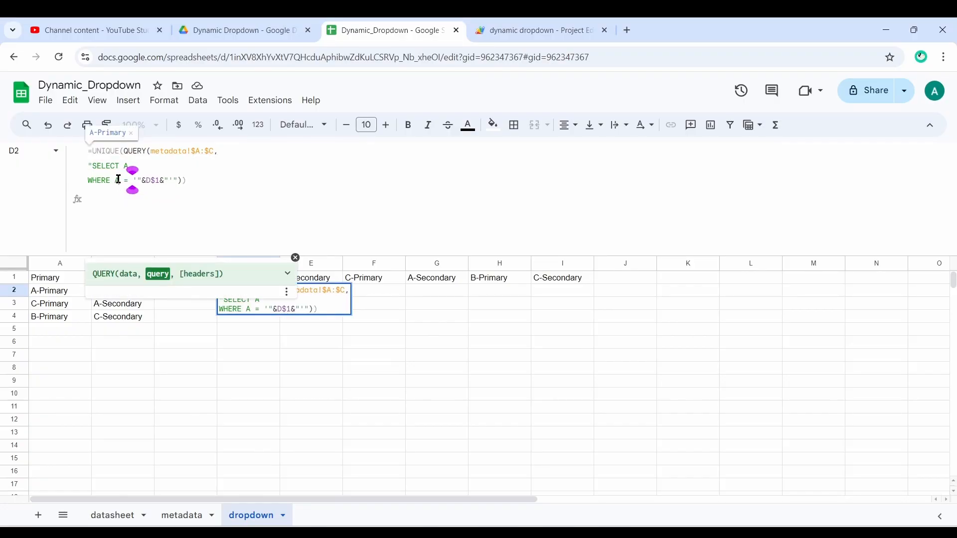
pyautogui.press('Return')
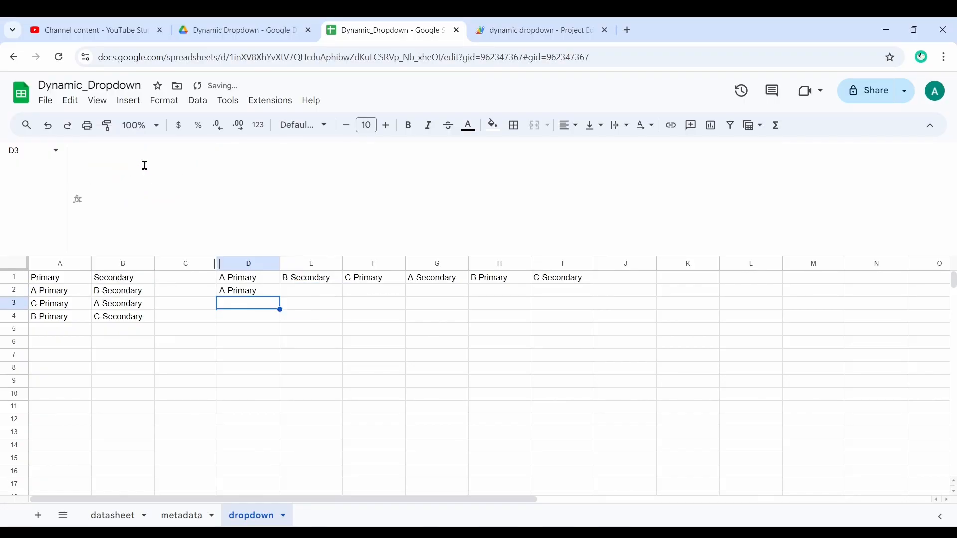
# Check the School column in the metadata sheet and make the dropdown sheet's D2 query select column B
pyautogui.click(187, 515)
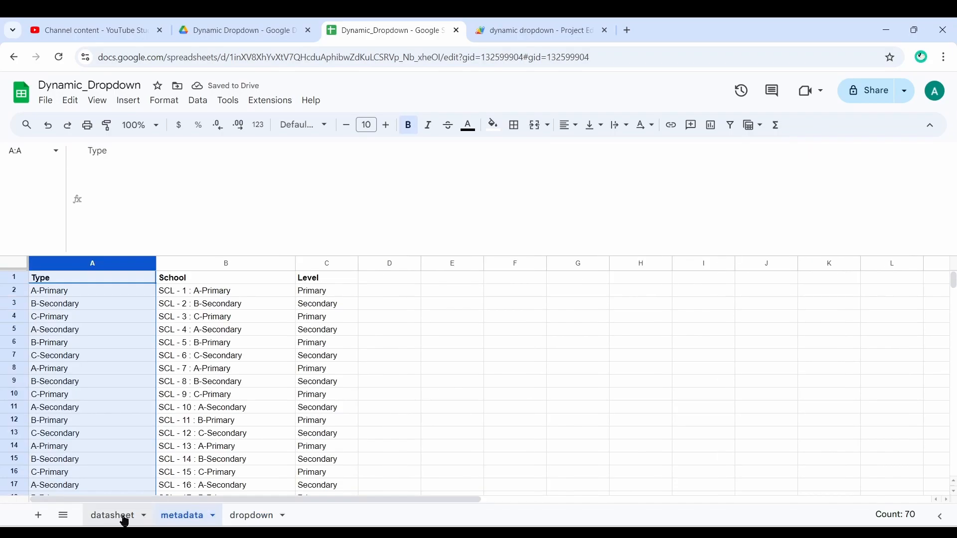
pyautogui.click(222, 268)
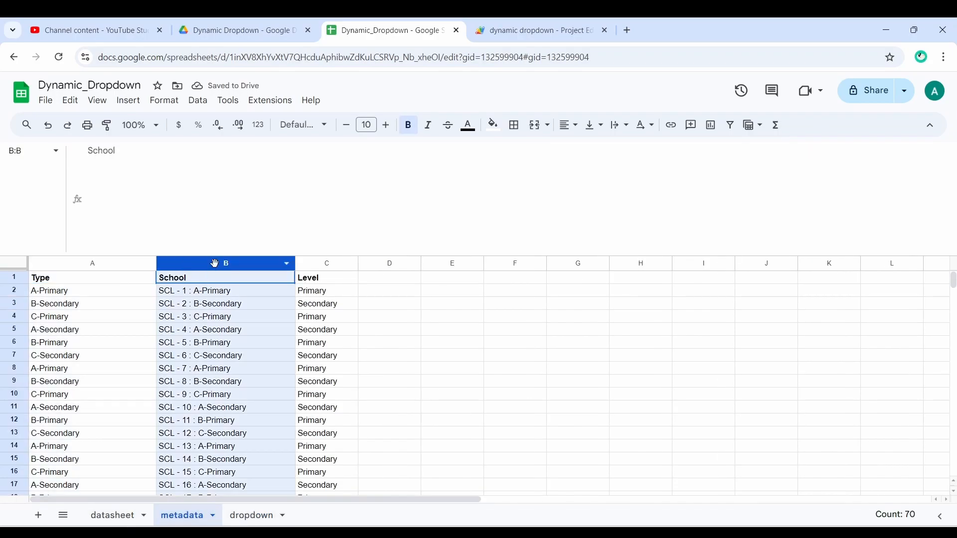
pyautogui.click(262, 517)
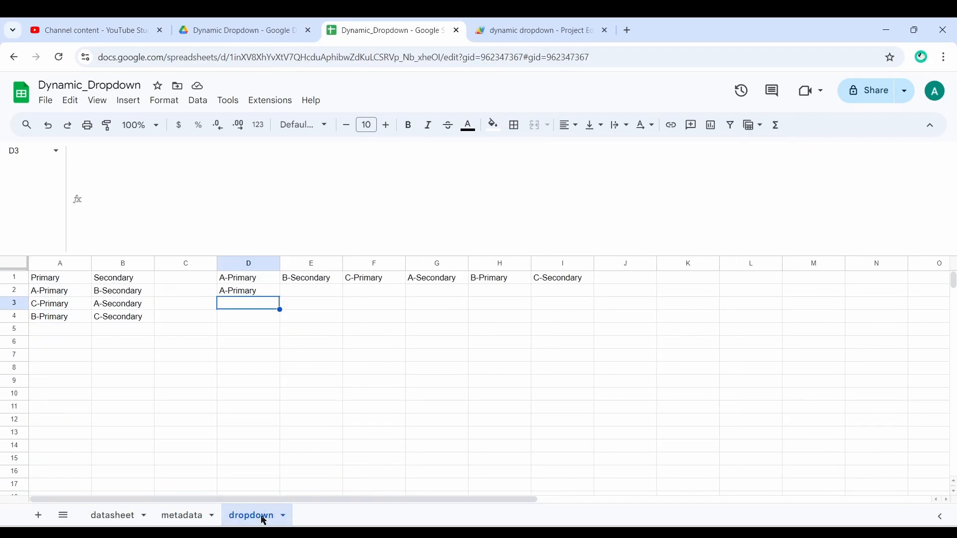
pyautogui.click(247, 293)
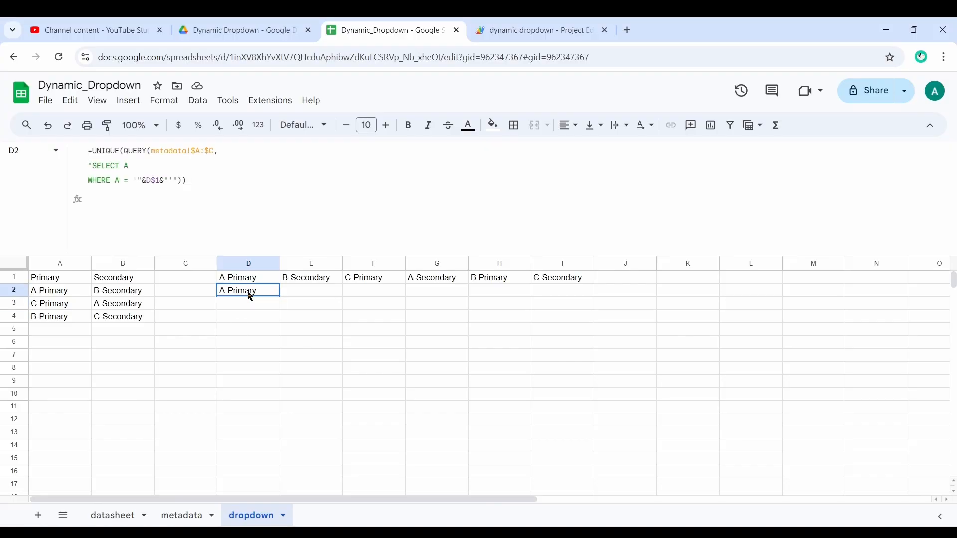
pyautogui.click(130, 164)
pyautogui.press('BackSpace')
pyautogui.write('B')
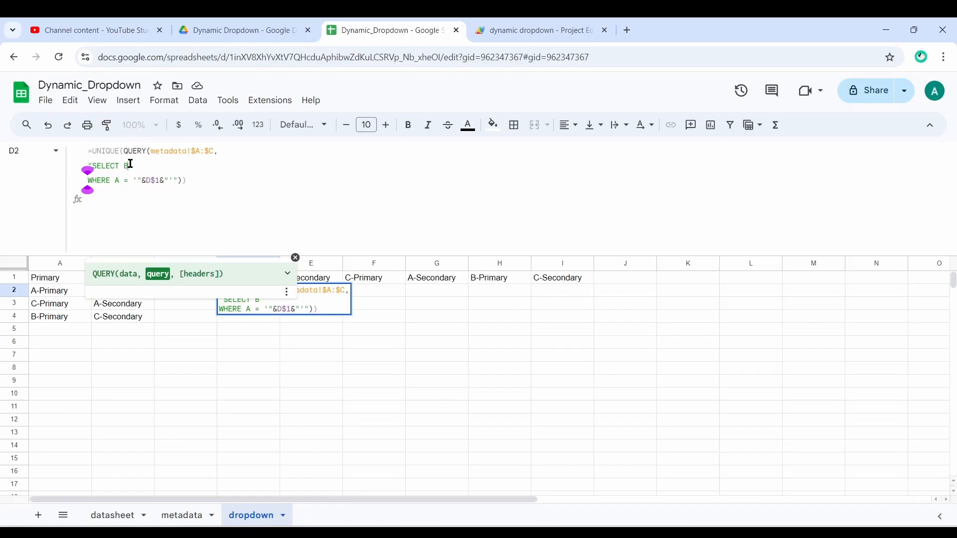
pyautogui.press('Return')
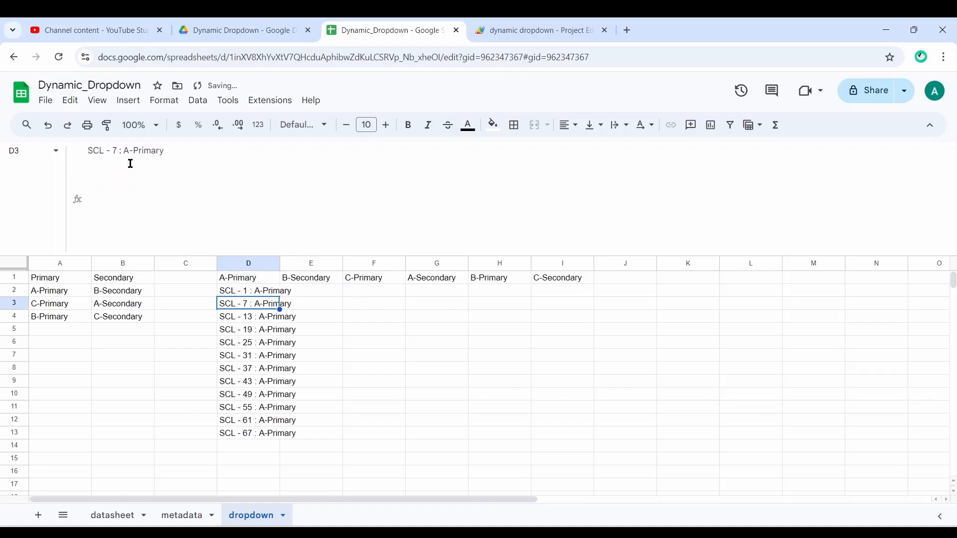
# Fill the D2 formula across through I2 under the remaining school type headers
pyautogui.click(323, 405)
pyautogui.click(252, 291)
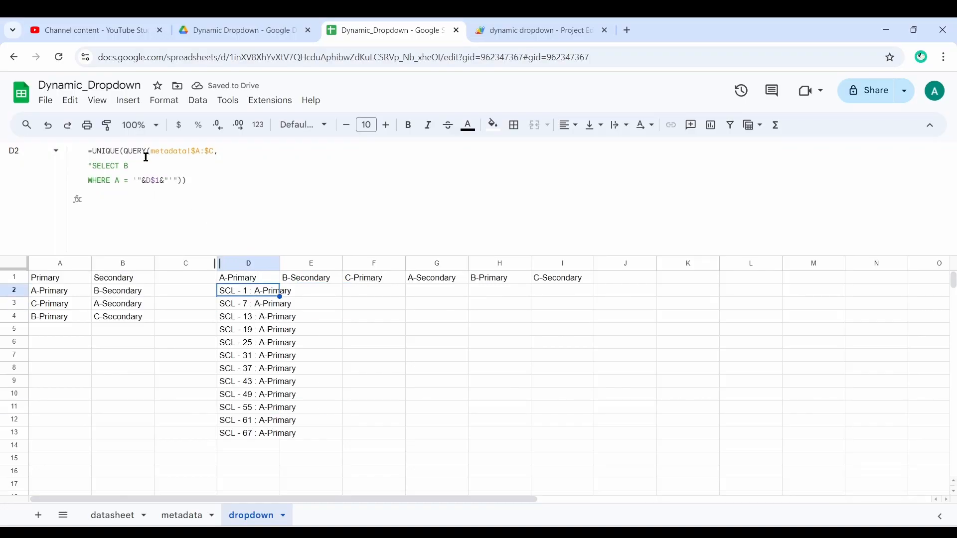
pyautogui.click(119, 151)
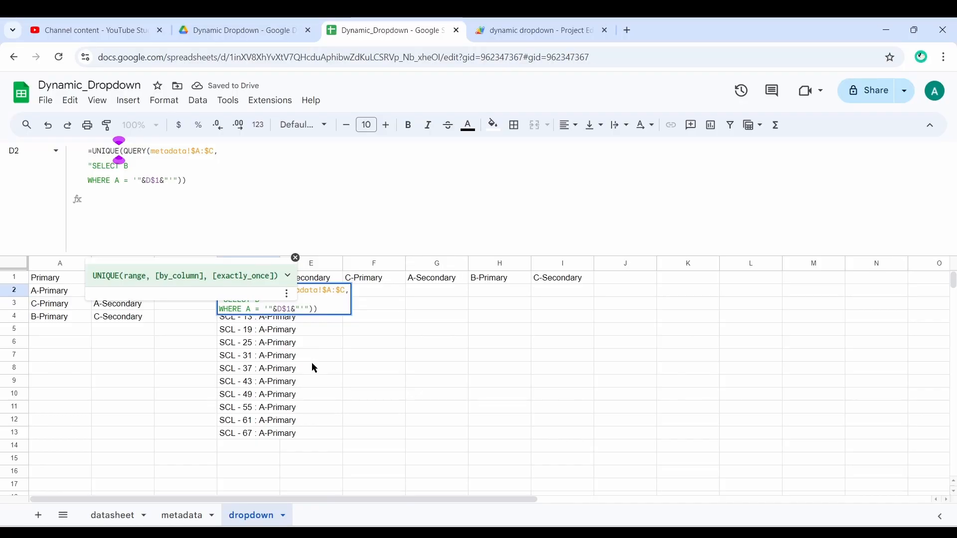
pyautogui.press('Return')
pyautogui.press('Down')
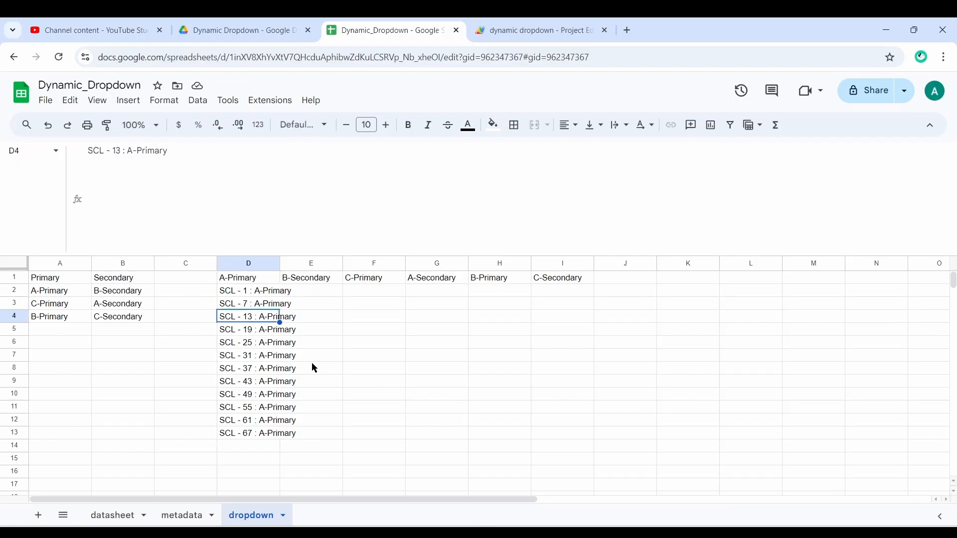
pyautogui.click(324, 397)
pyautogui.click(259, 289)
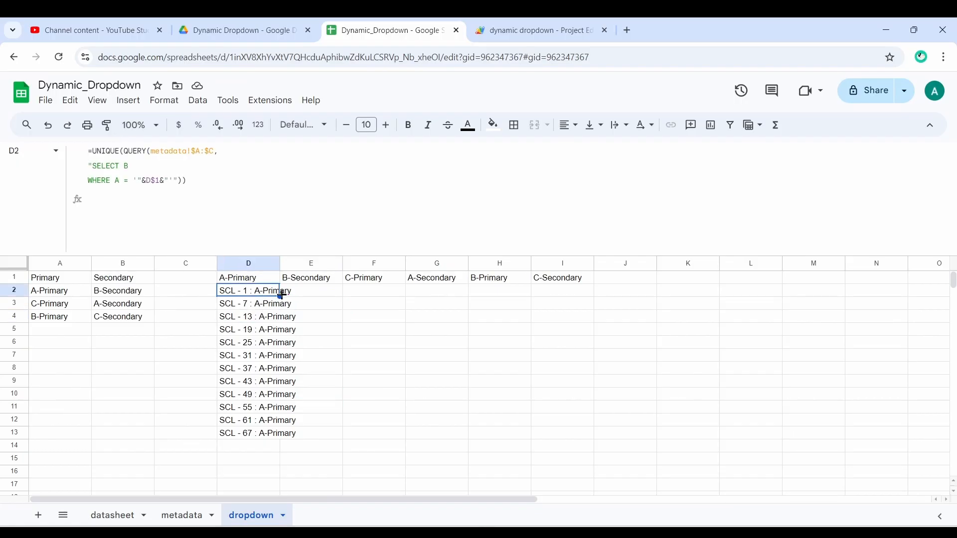
pyautogui.moveTo(281, 297); pyautogui.dragTo(538, 292)
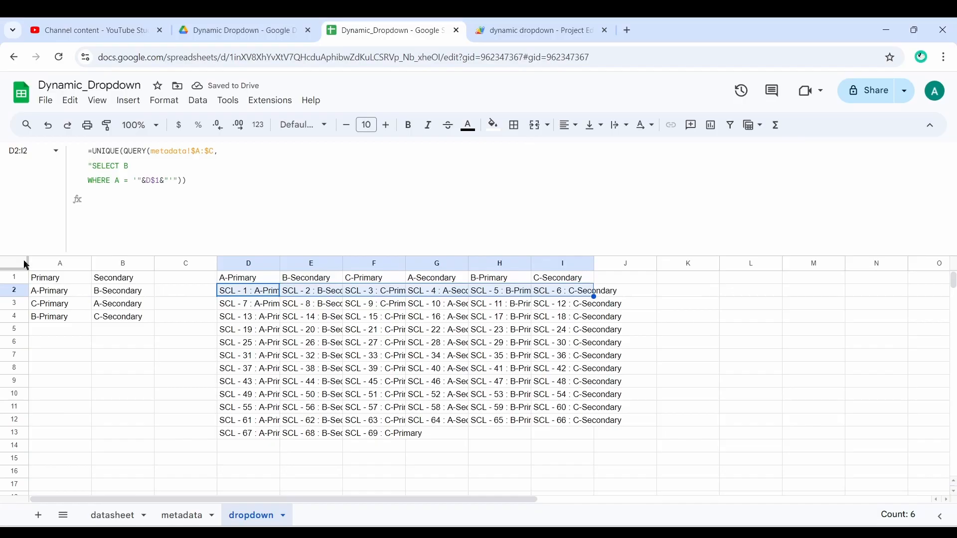
# Shrink the formula bar to a single line and apply text wrapping to all cells of the dropdown sheet
pyautogui.moveTo(57, 256); pyautogui.dragTo(58, 159)
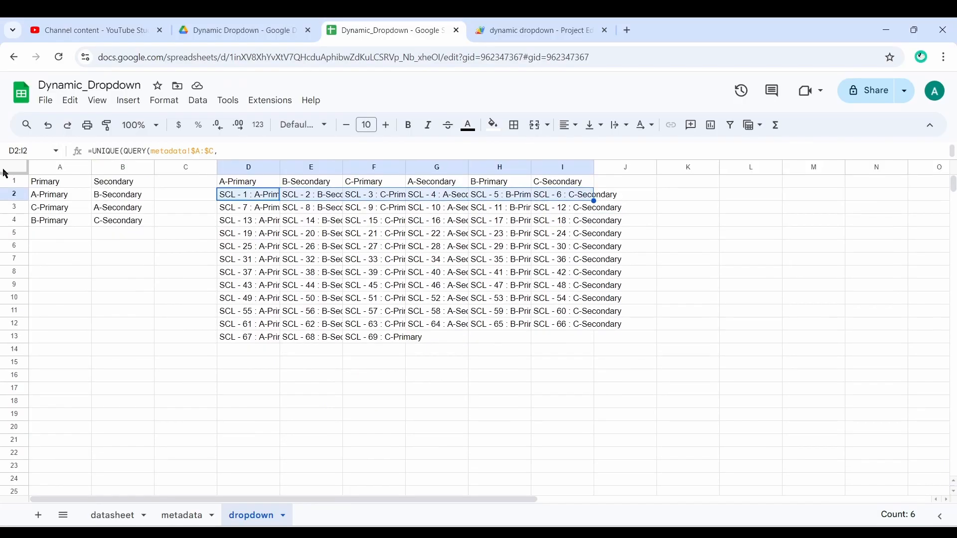
pyautogui.click(6, 168)
pyautogui.click(620, 126)
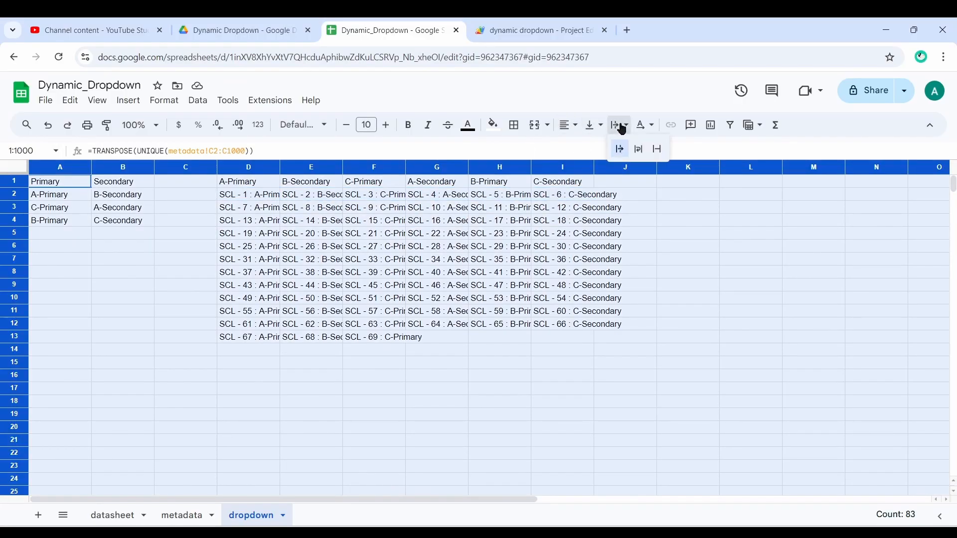
pyautogui.click(639, 153)
pyautogui.click(411, 367)
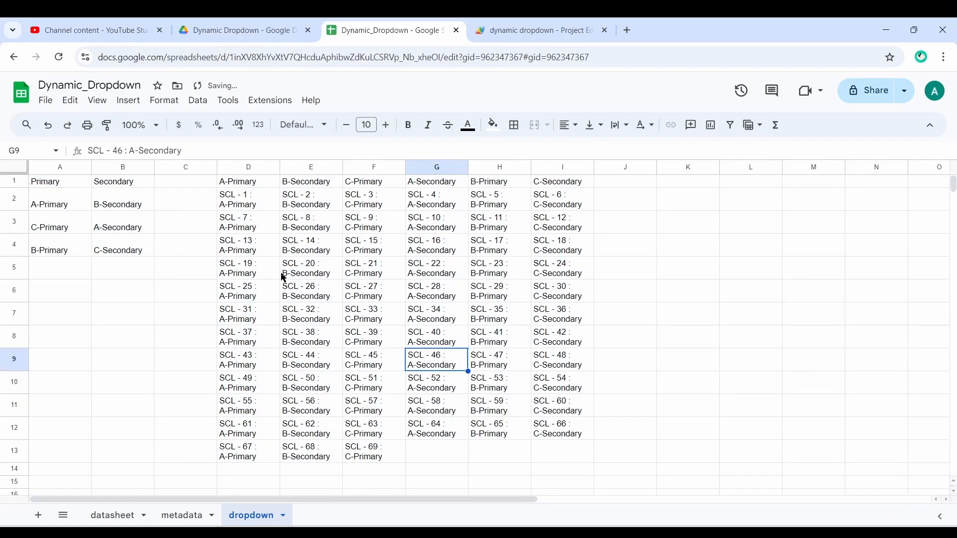
# Examine the school lists under each type header in the dropdown sheet and the datasheet's empty Type and School columns
pyautogui.click(254, 168)
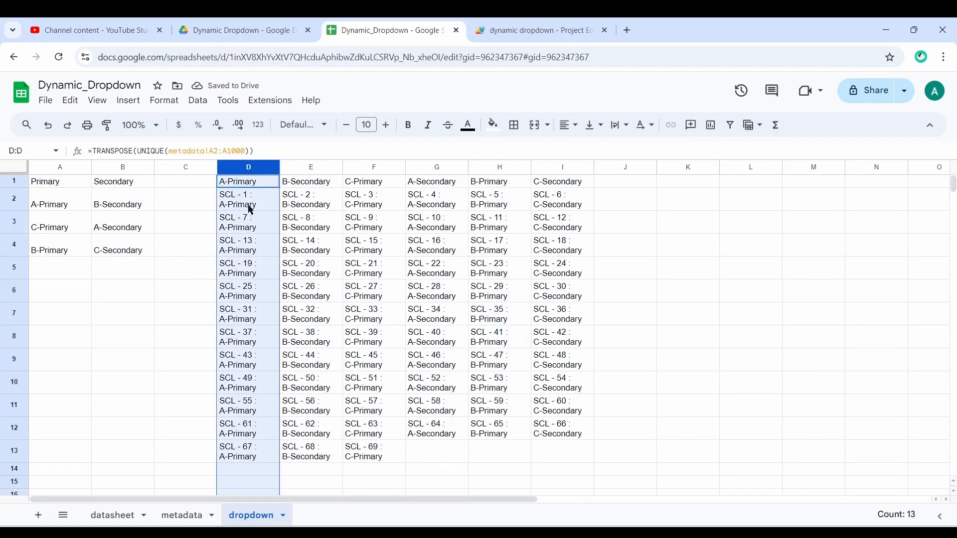
pyautogui.click(316, 167)
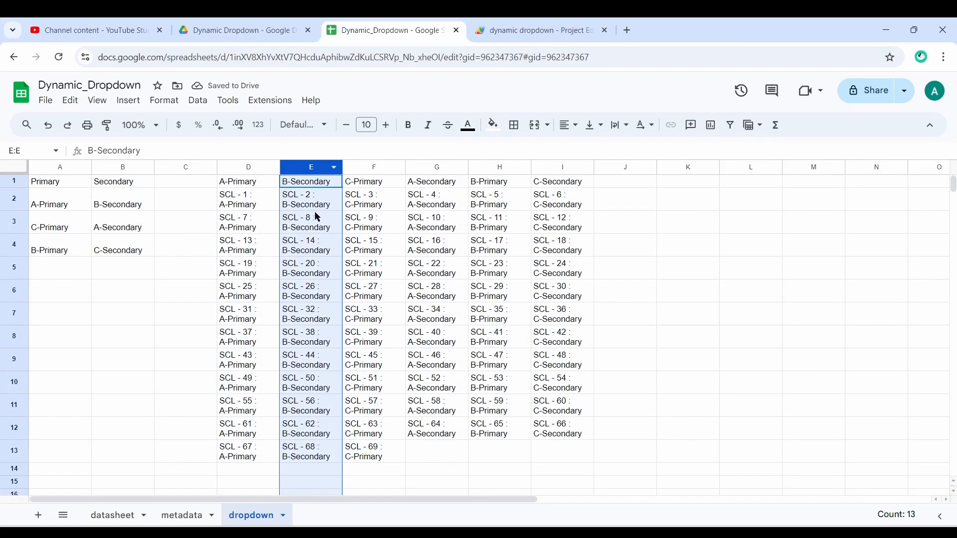
pyautogui.click(378, 169)
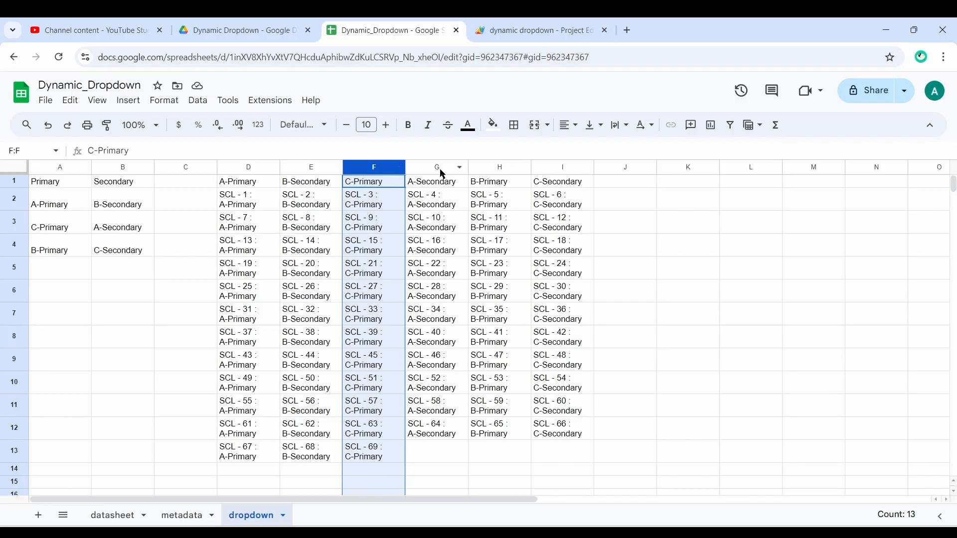
pyautogui.click(438, 168)
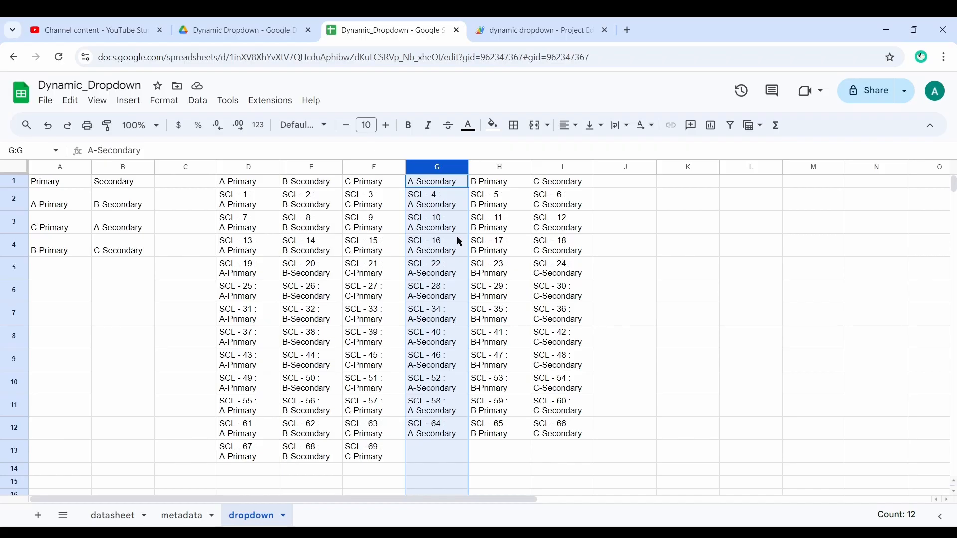
pyautogui.click(126, 520)
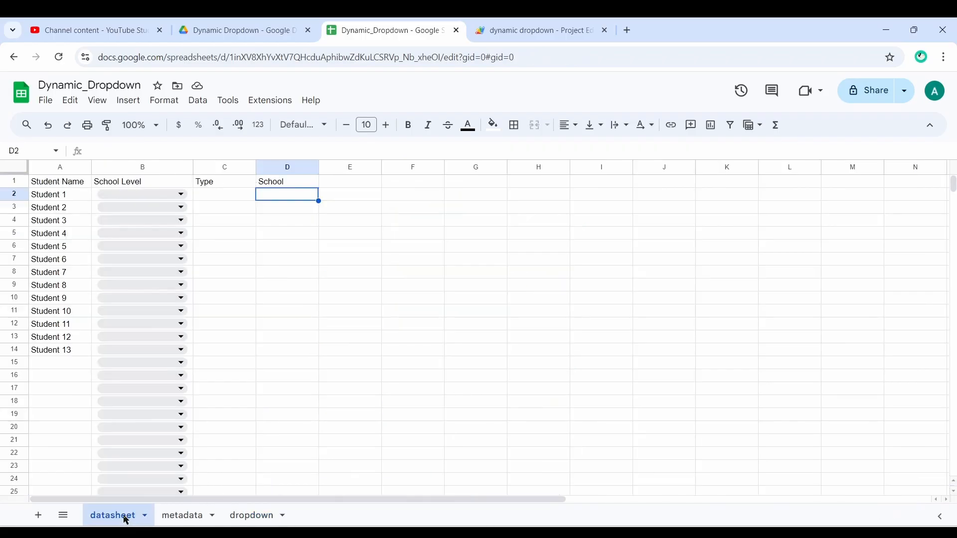
pyautogui.click(201, 518)
pyautogui.click(259, 519)
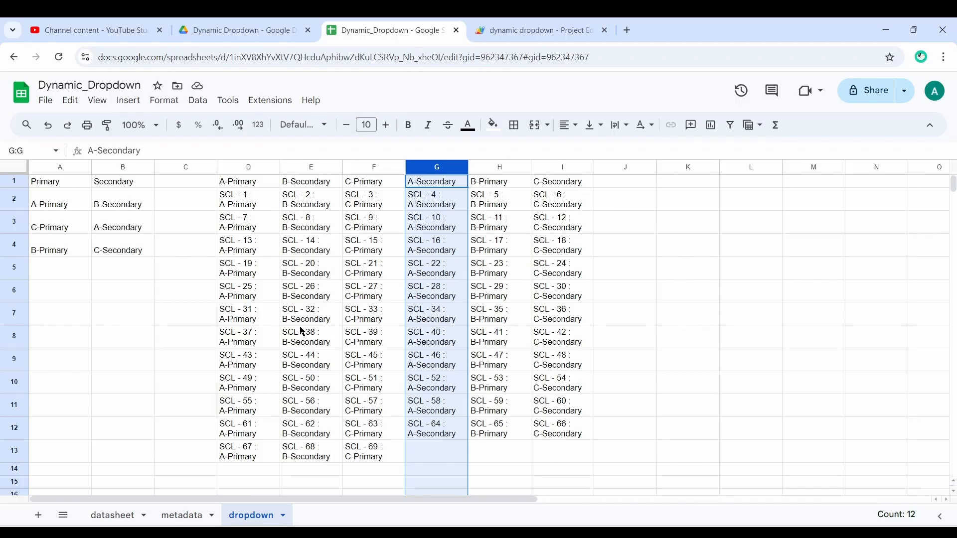
pyautogui.click(111, 516)
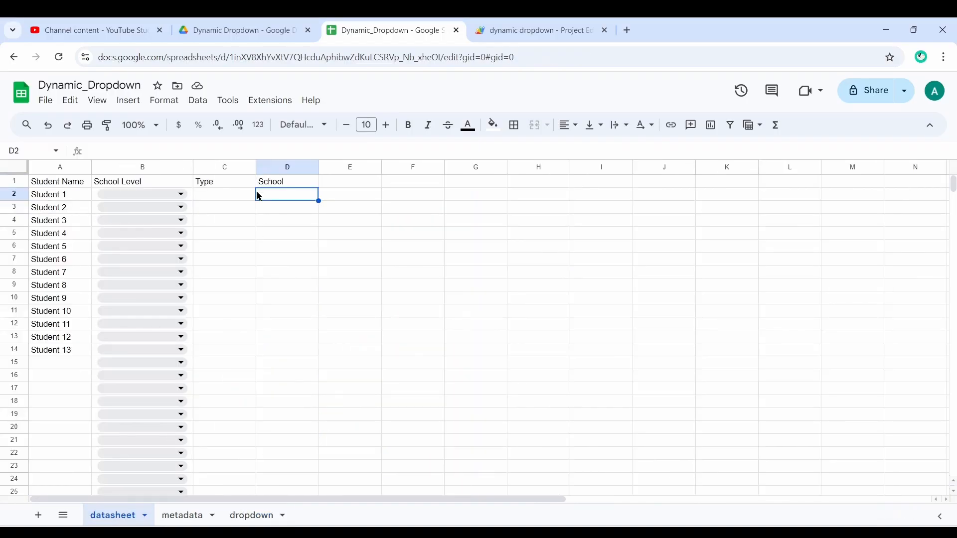
pyautogui.moveTo(229, 196); pyautogui.dragTo(228, 364)
pyautogui.moveTo(307, 196); pyautogui.dragTo(290, 369)
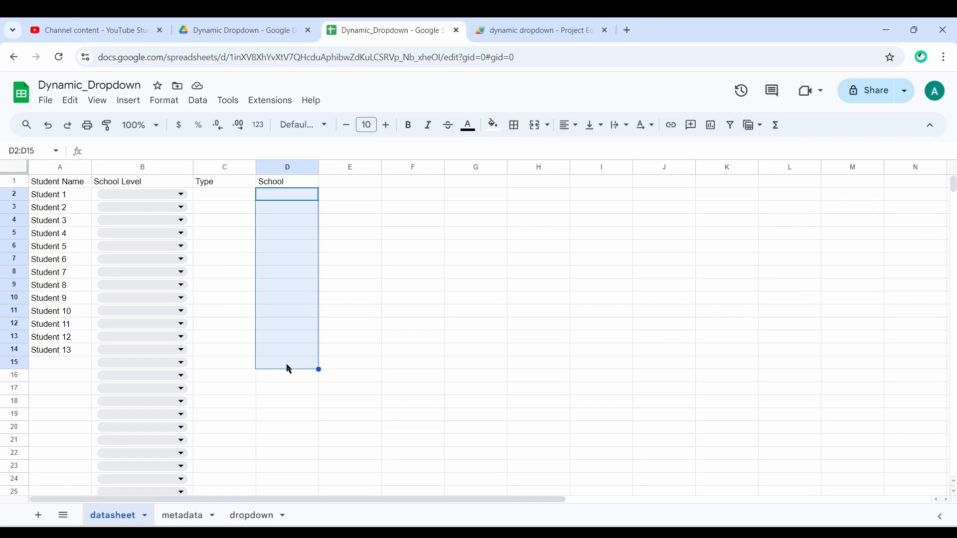